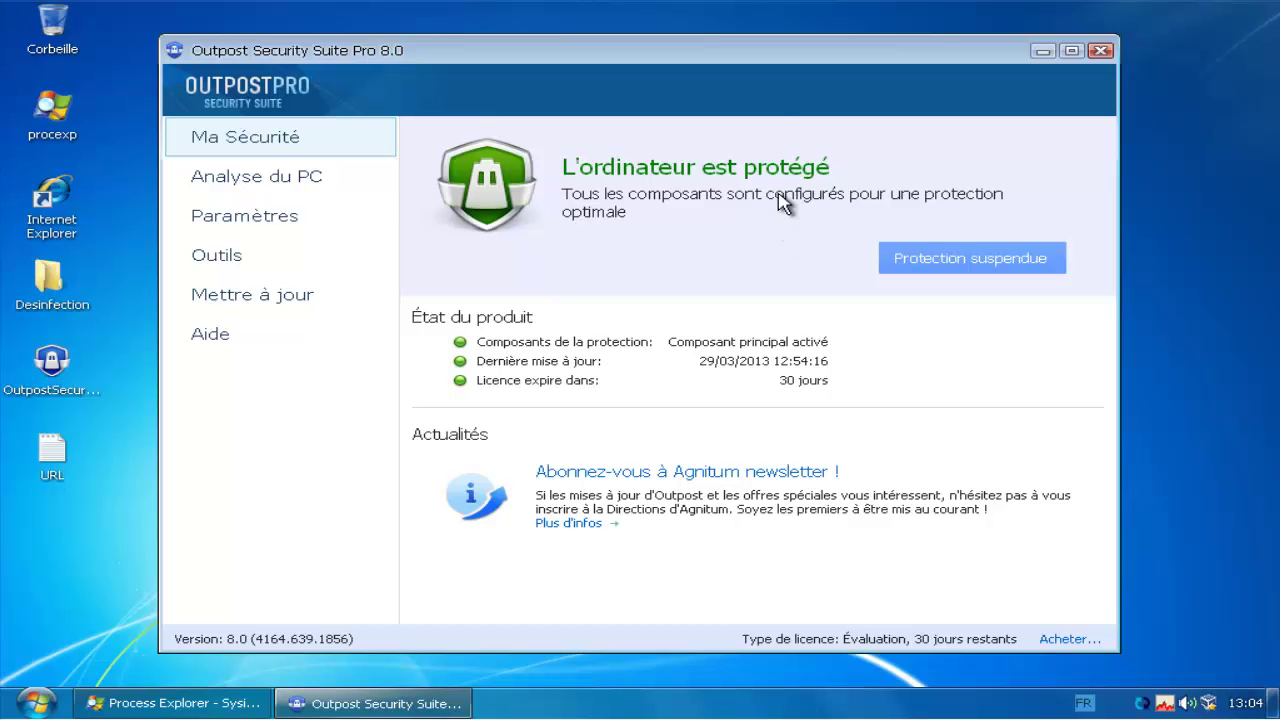
Step: Review the main sections of Outpost Security Suite Pro: PC scan, settings, tools, update and help with licence information
mouse_move(743, 57)
left_mouse_down()
mouse_move(779, 51)
mouse_move(731, 52)
left_mouse_up()
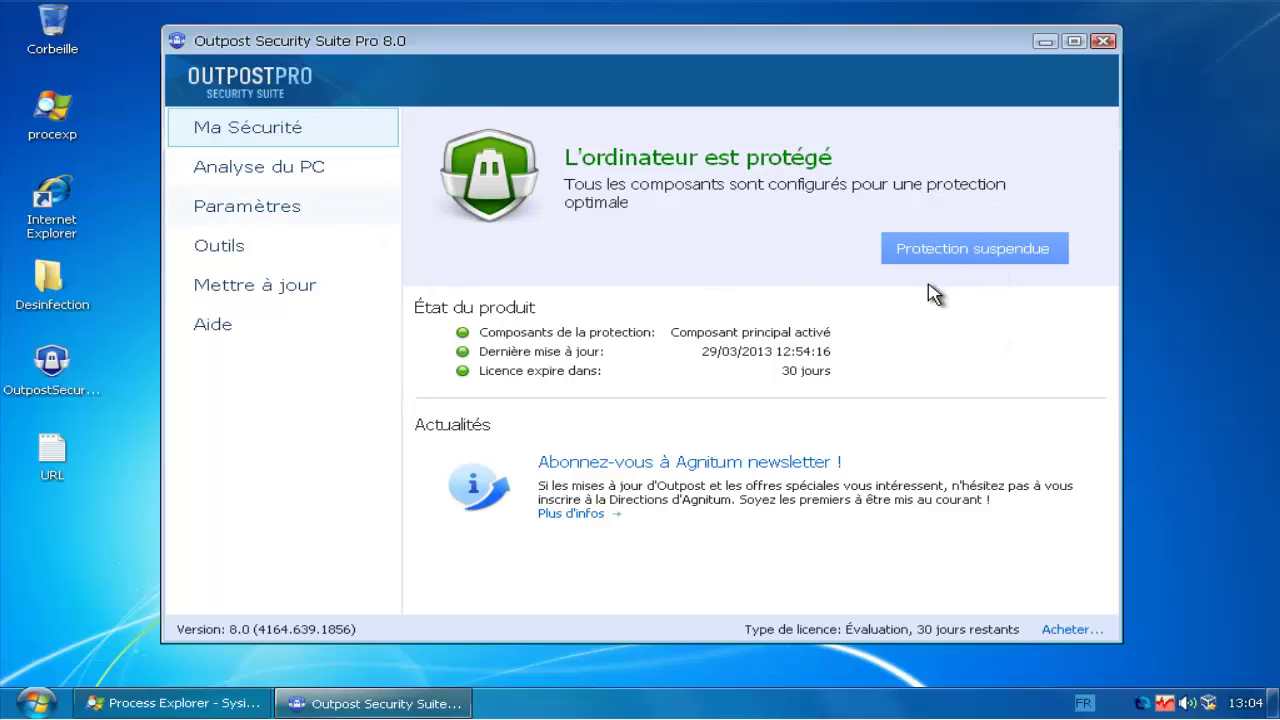
left_click(336, 176)
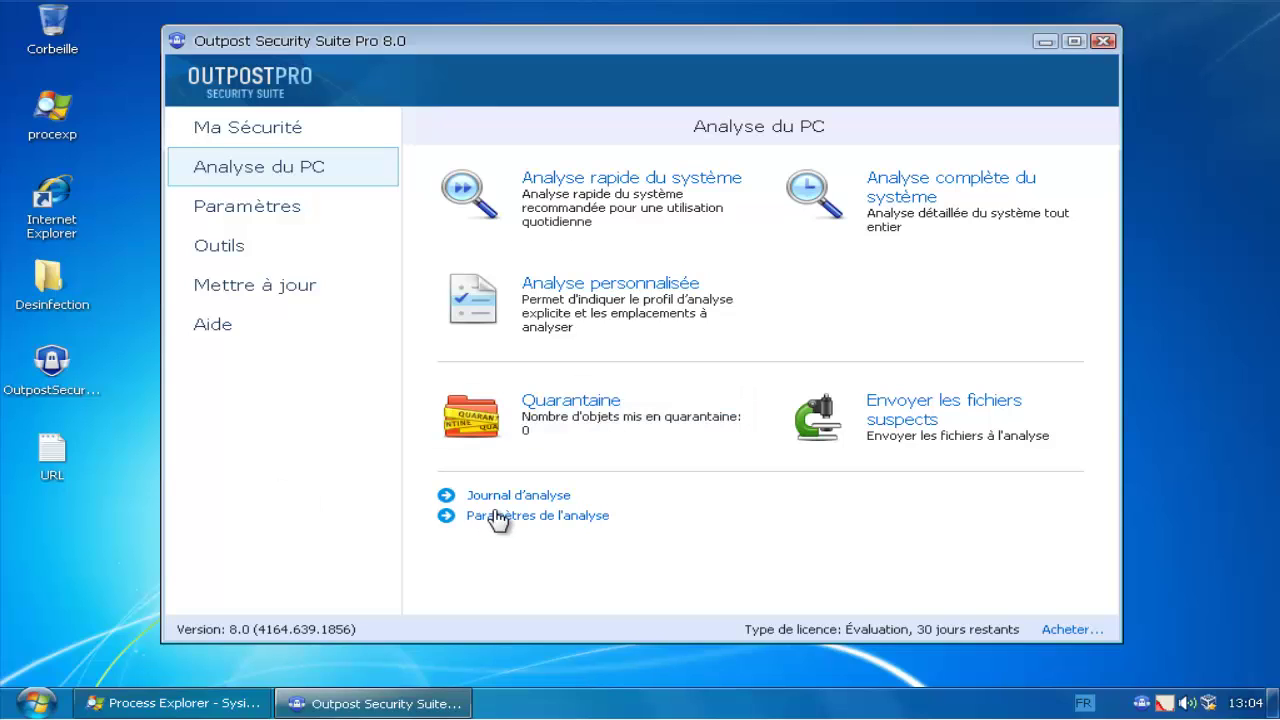
left_click(265, 211)
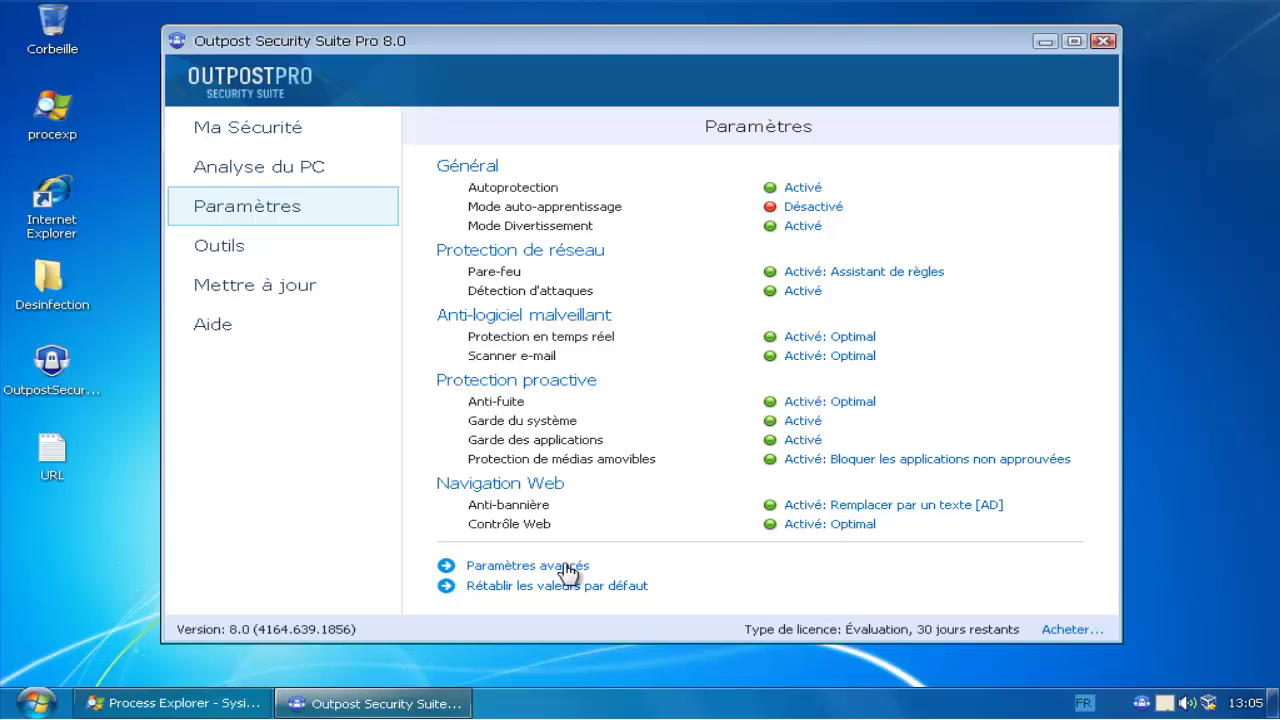
left_click(237, 247)
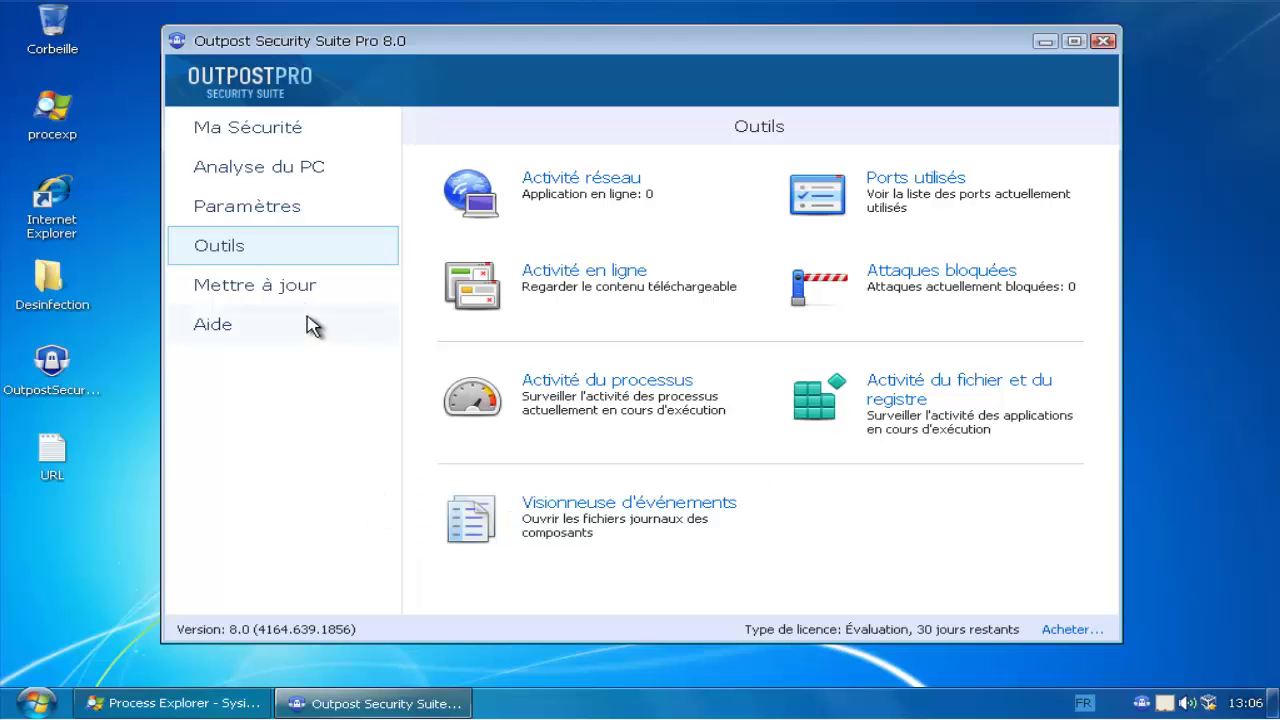
left_click(290, 289)
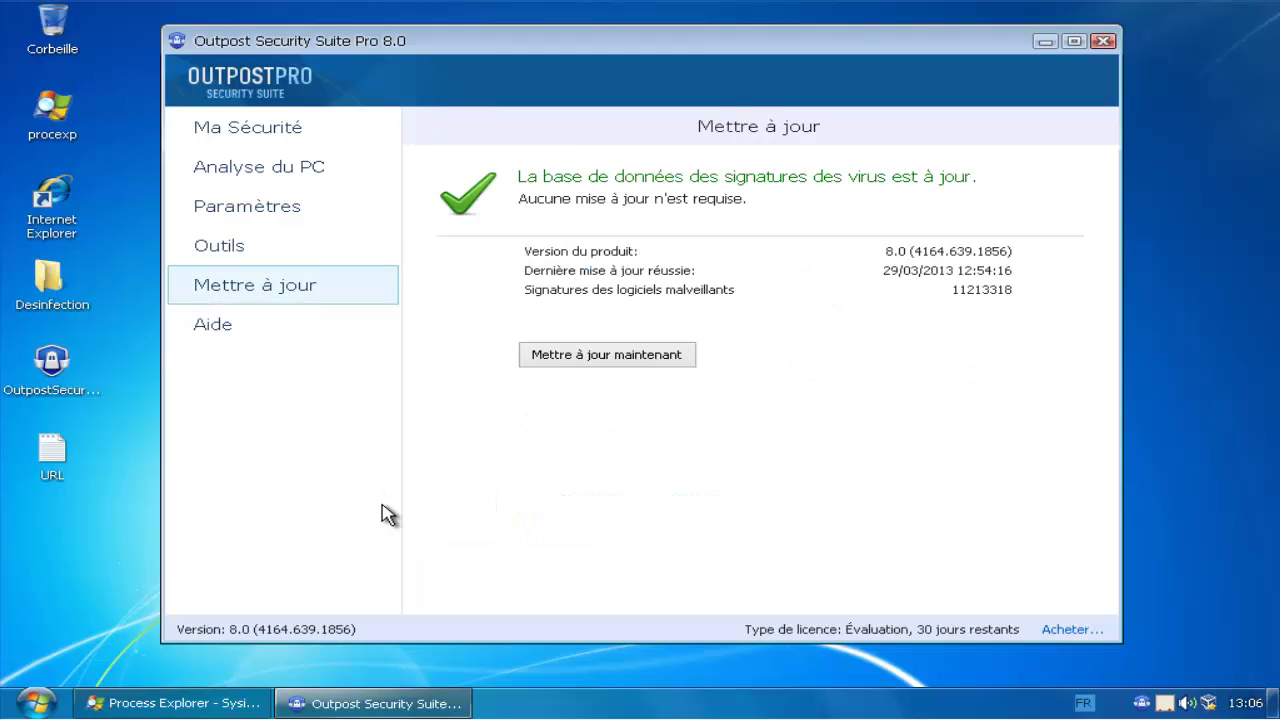
left_click(247, 333)
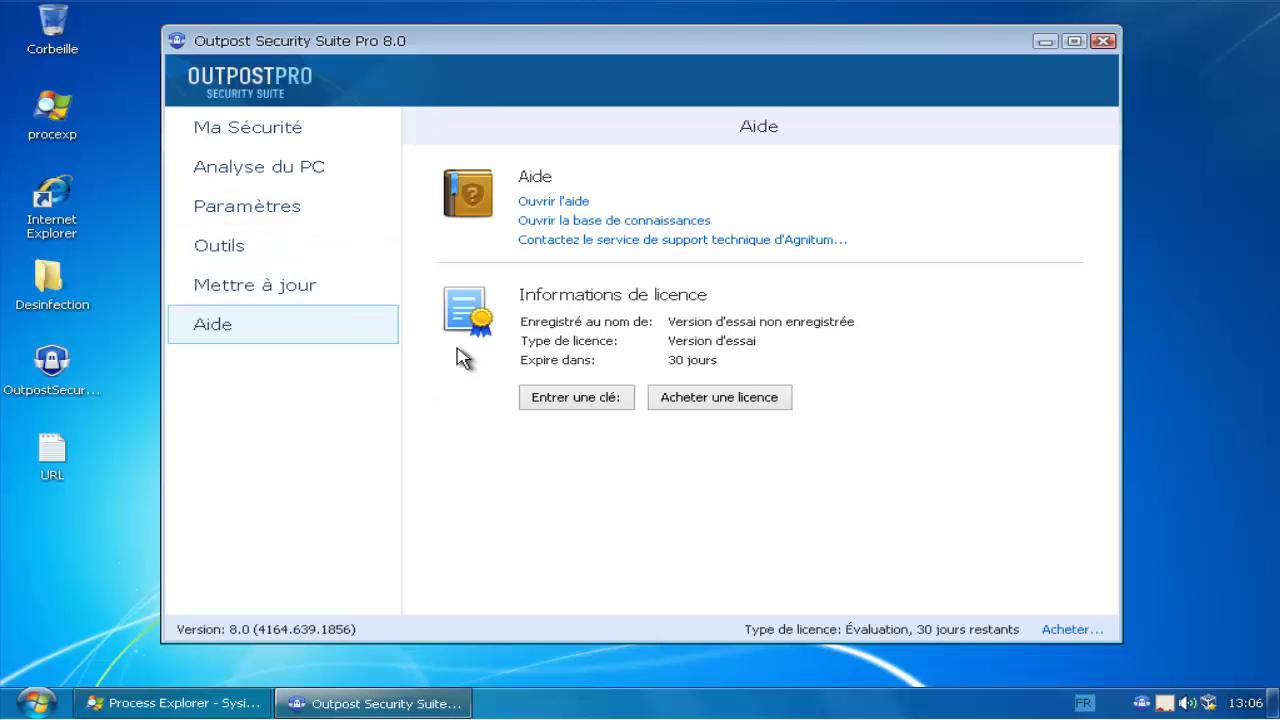
left_click(237, 260)
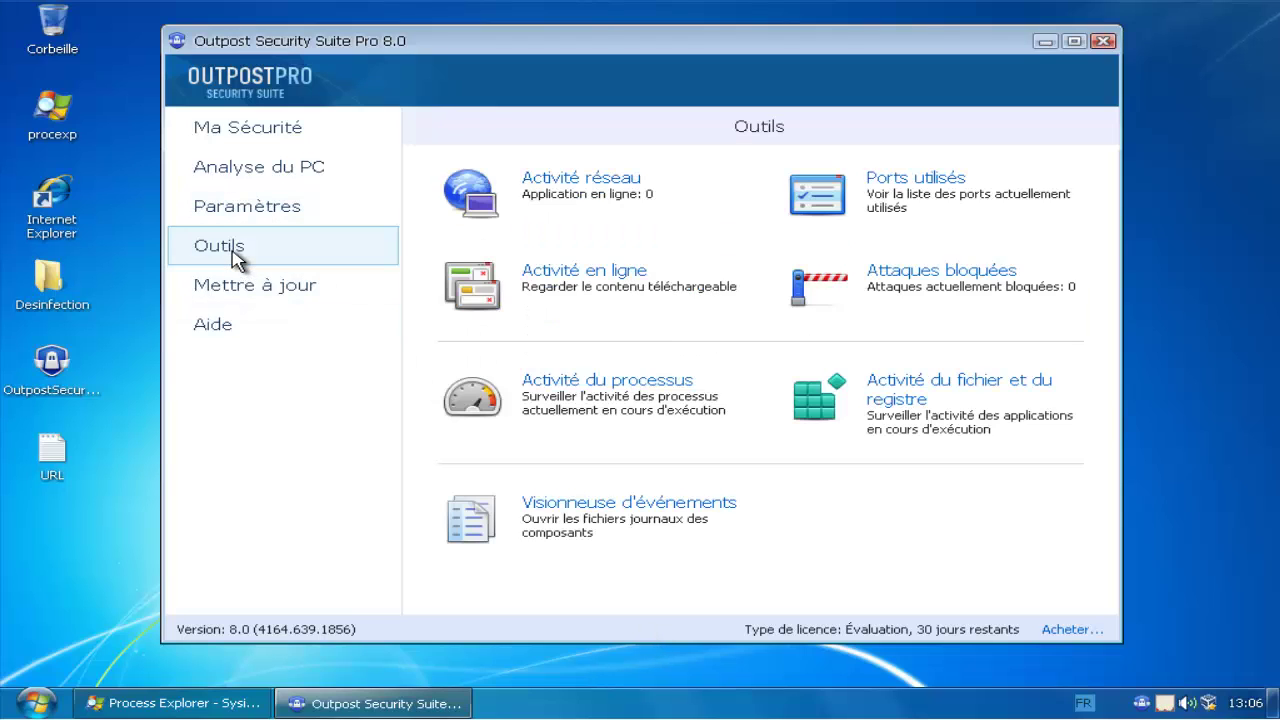
Step: Open the advanced settings and review the general pages: Configuration, Mise à jour, ImproveNet and Alertes
left_click(258, 210)
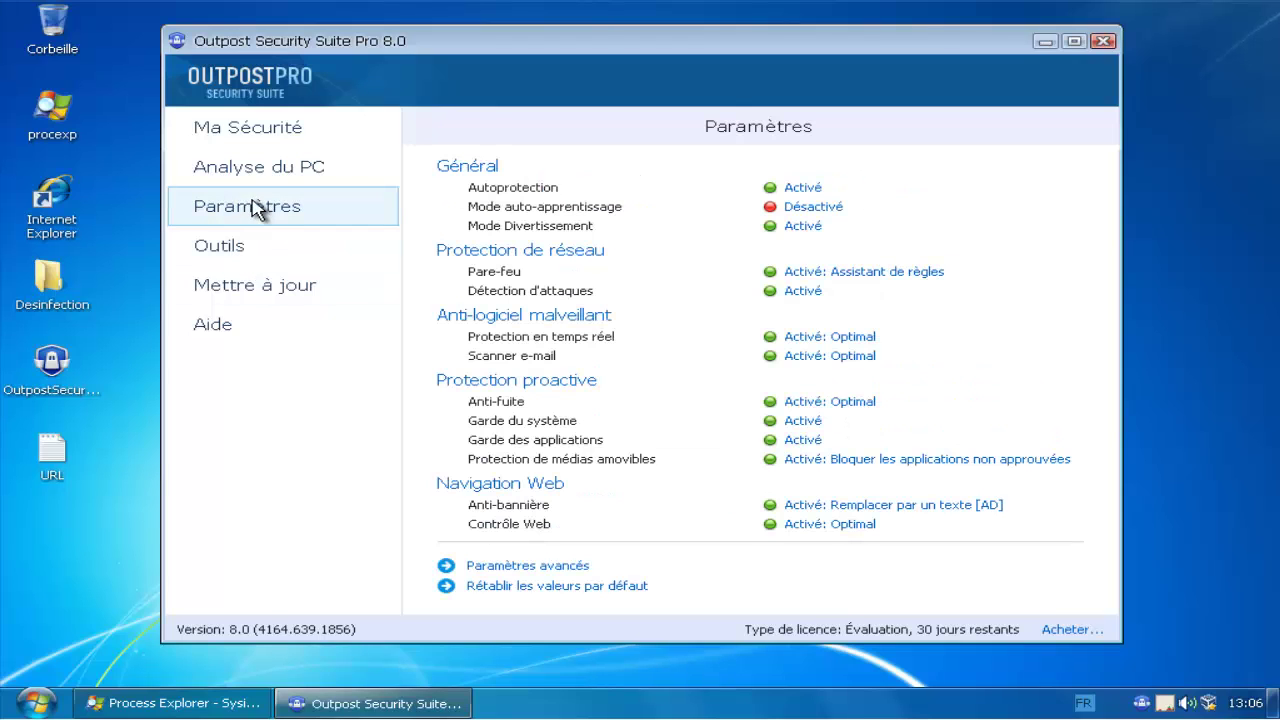
left_click(528, 567)
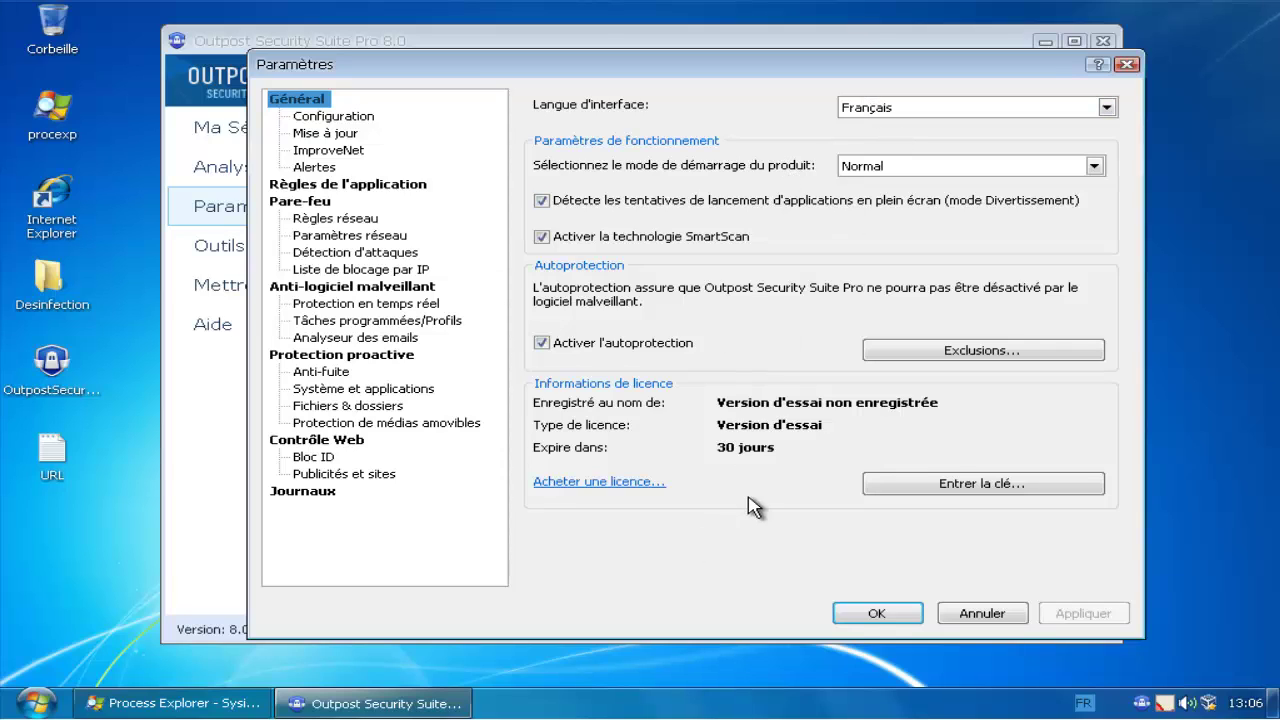
left_click(333, 118)
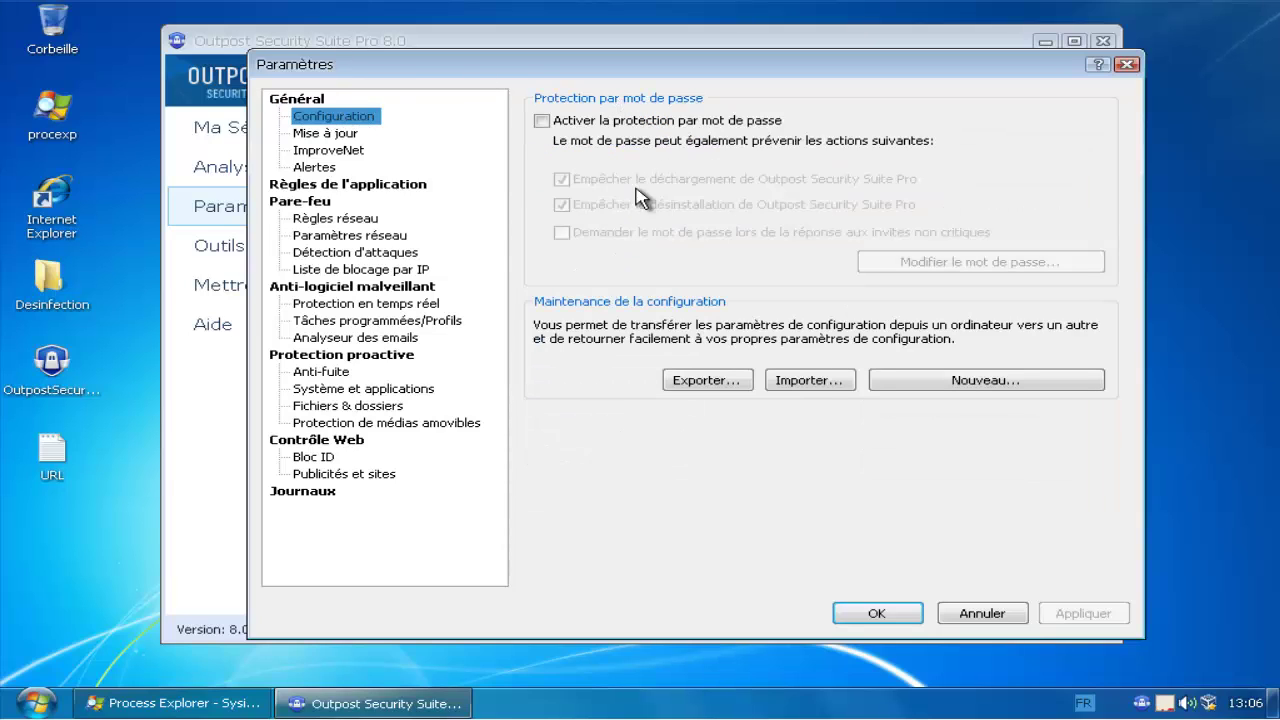
left_click(325, 134)
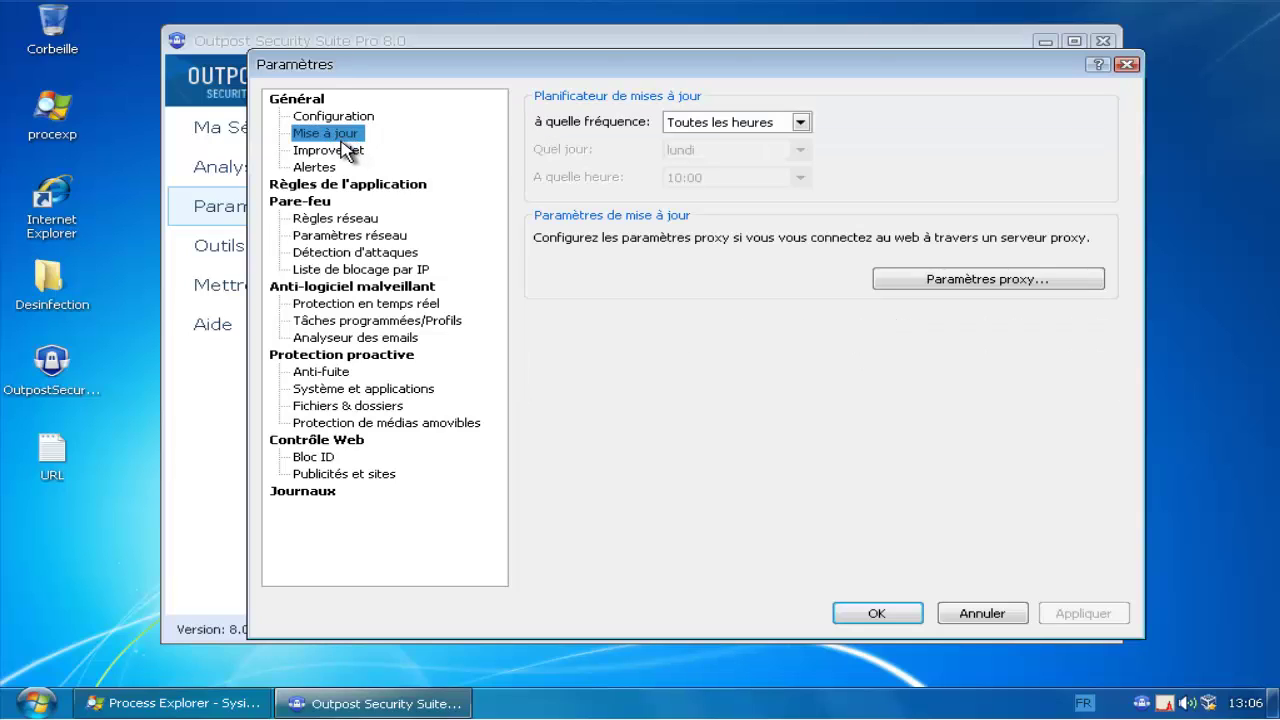
left_click(346, 150)
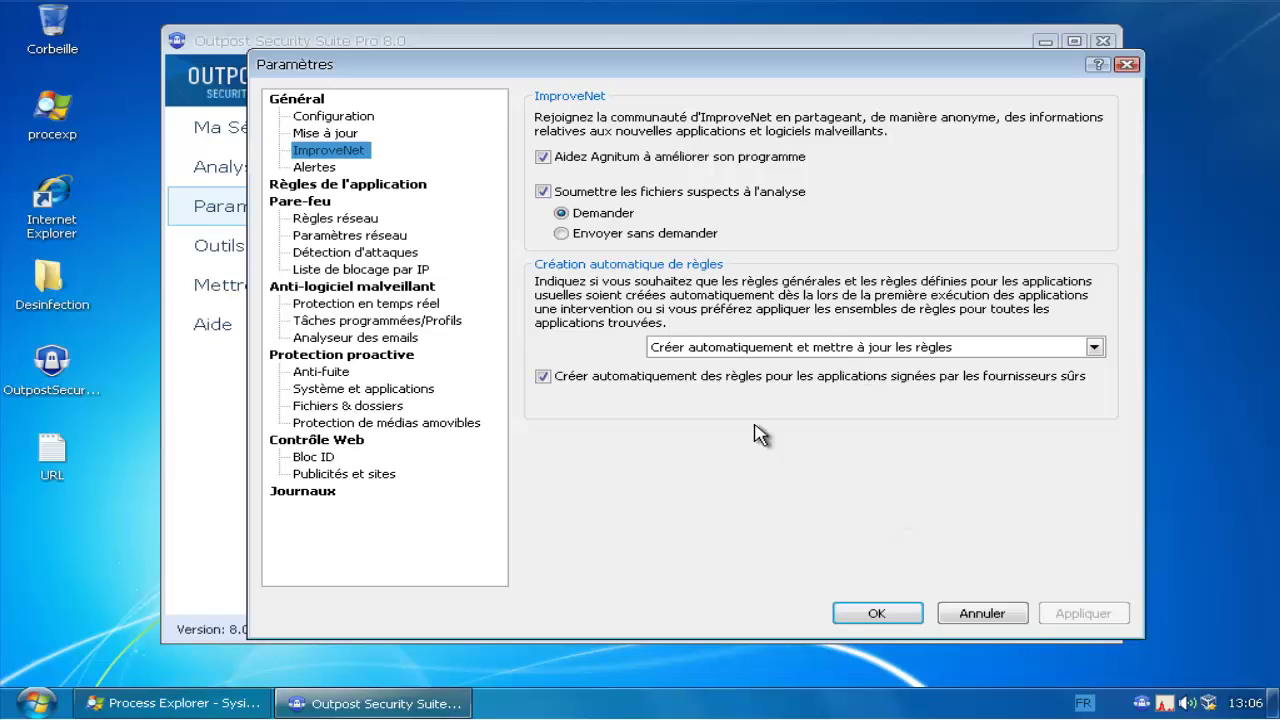
left_click(316, 169)
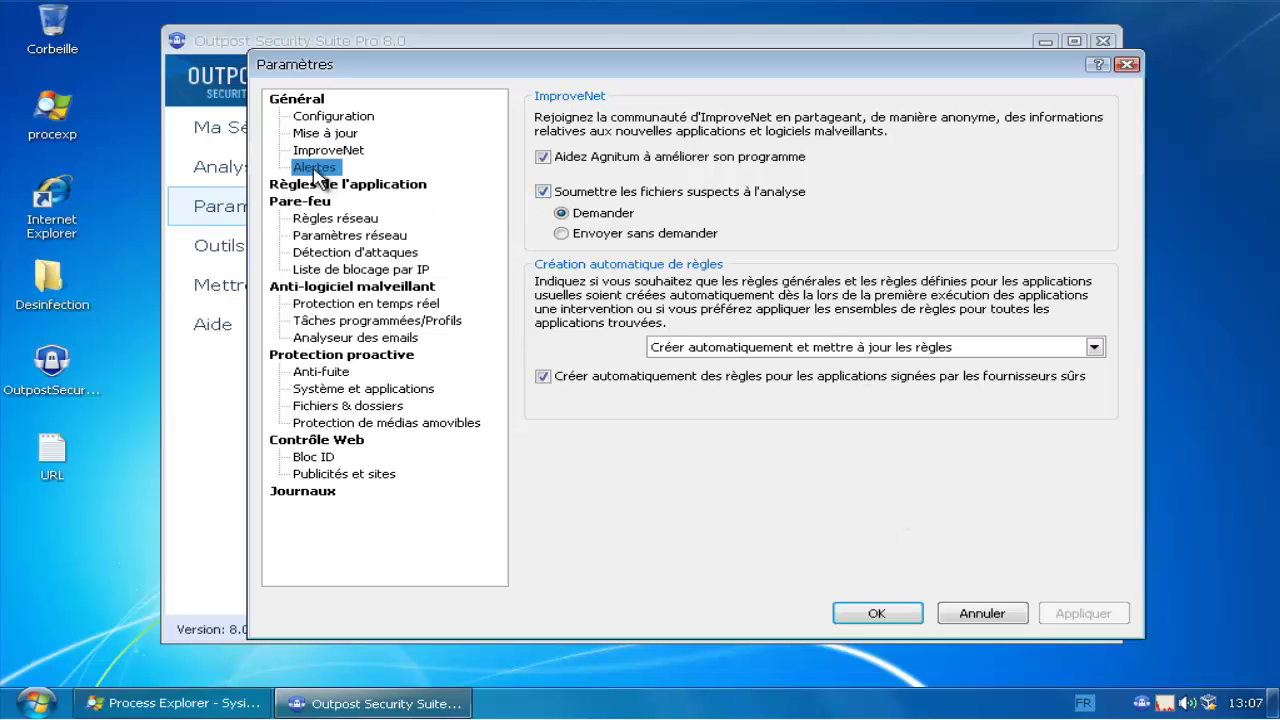
Step: Examine the application rules list, including the VBOXSERVICE.EXE entry, and the firewall policy settings
left_click(318, 185)
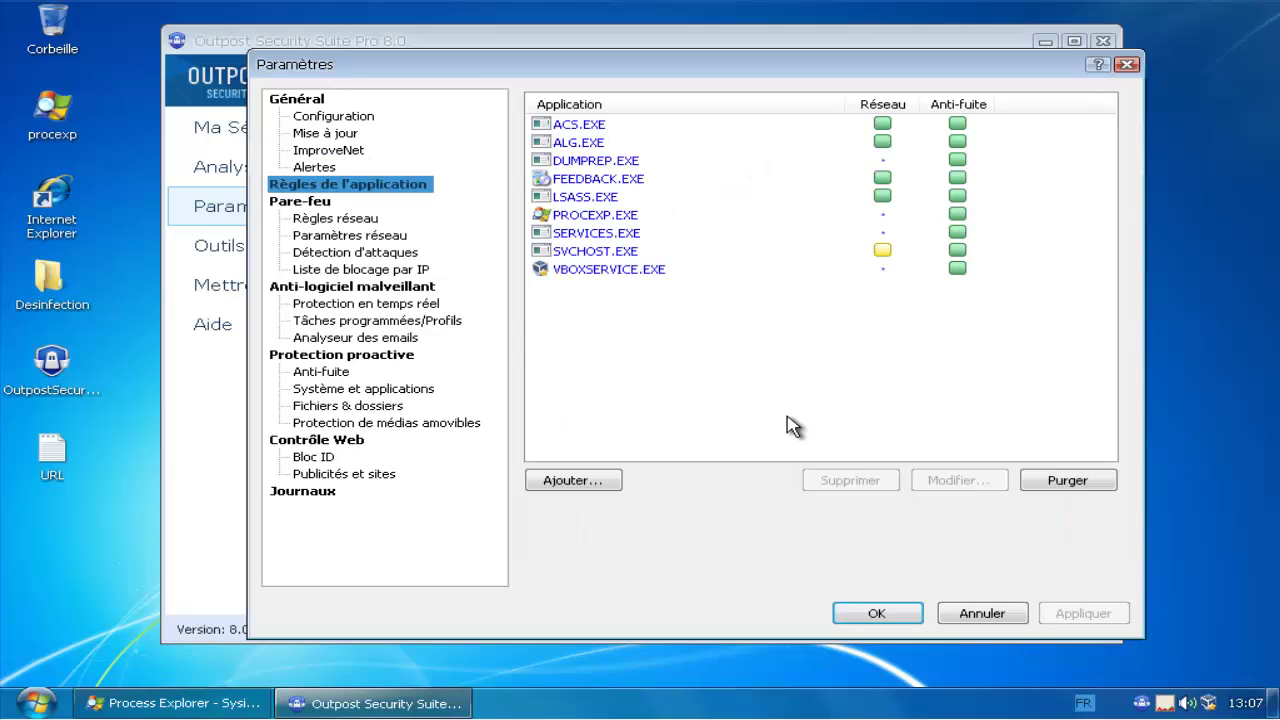
left_click(606, 270)
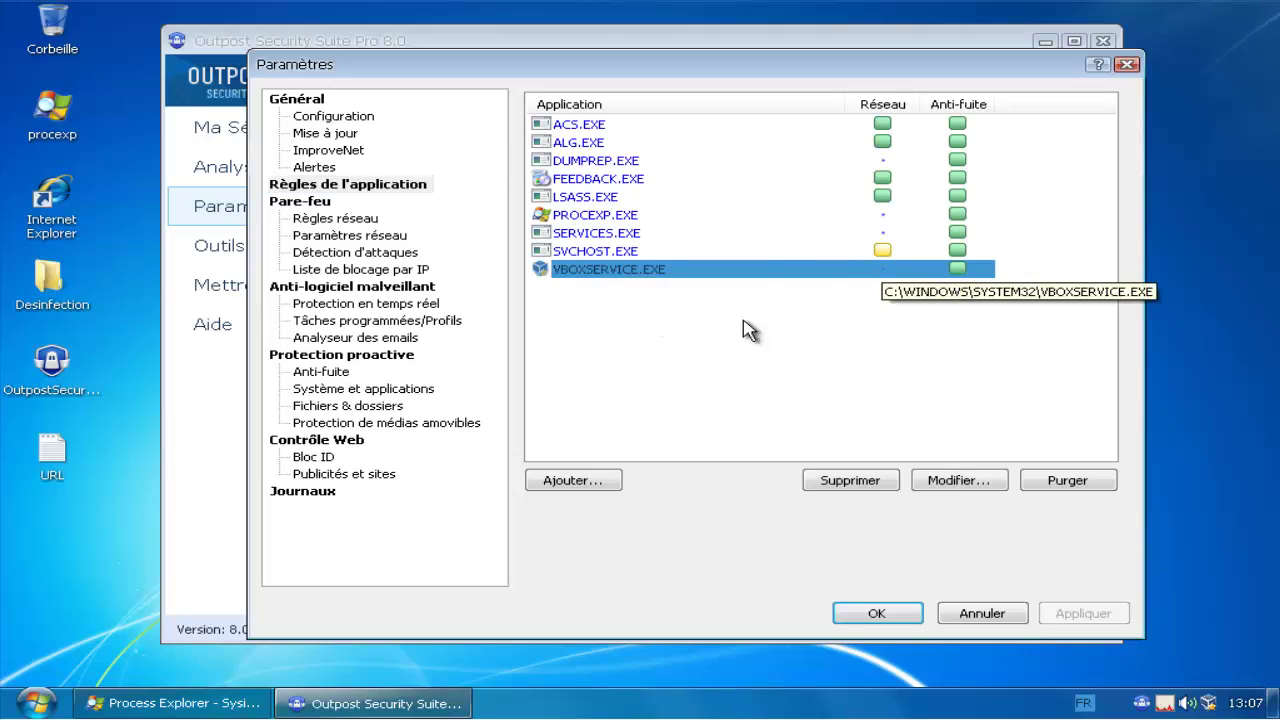
left_click(312, 203)
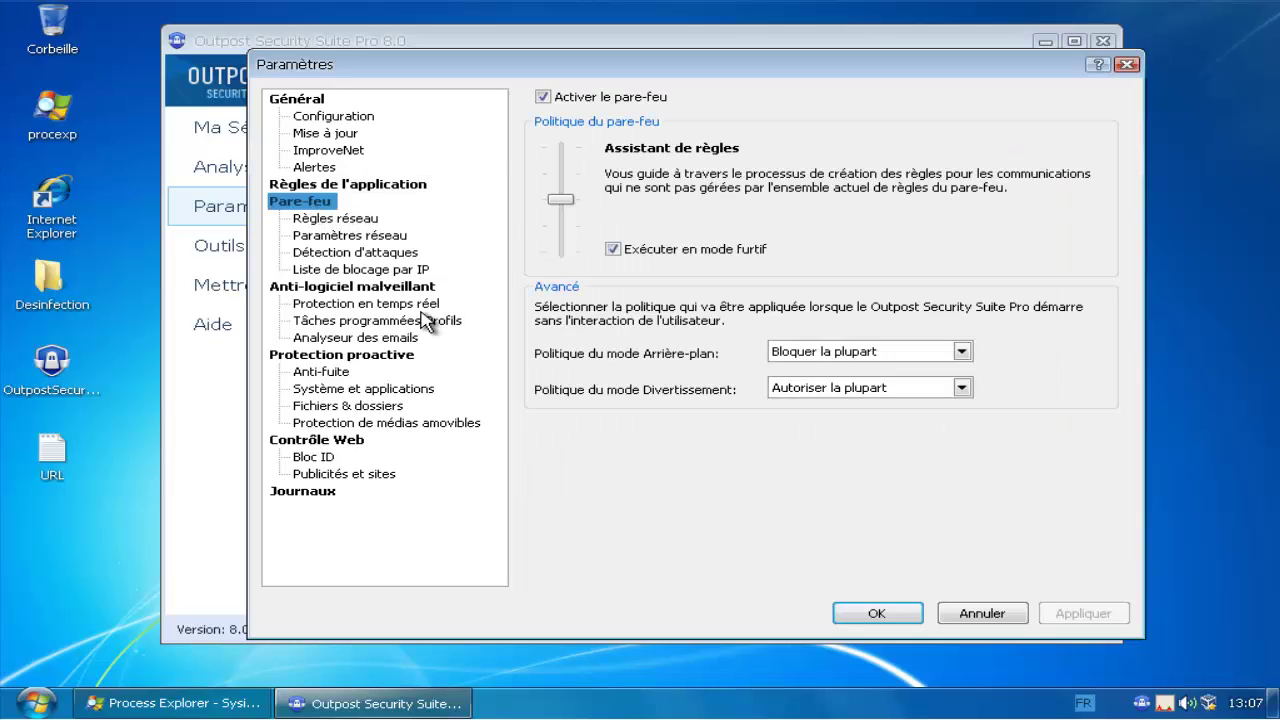
Step: Review the anti-malware pages and the proactive protection page, cancel the advanced settings, and return to Ma Sécurité
left_click(345, 288)
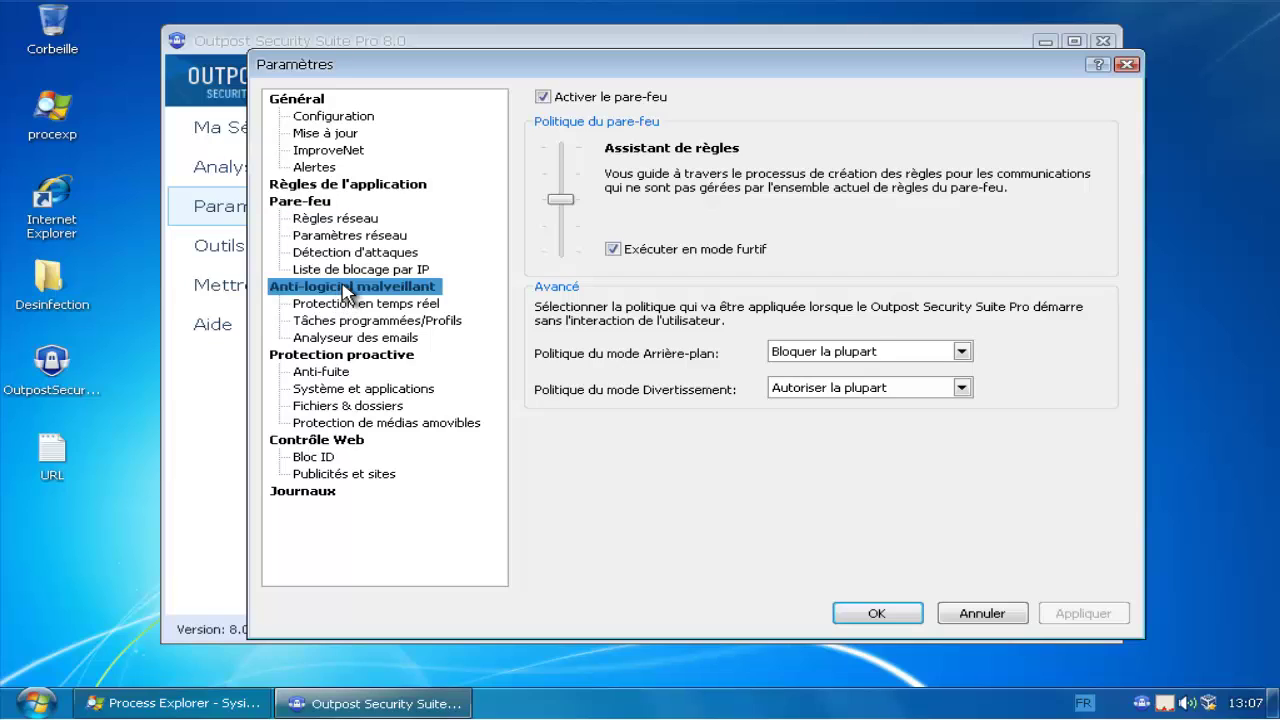
left_click(346, 301)
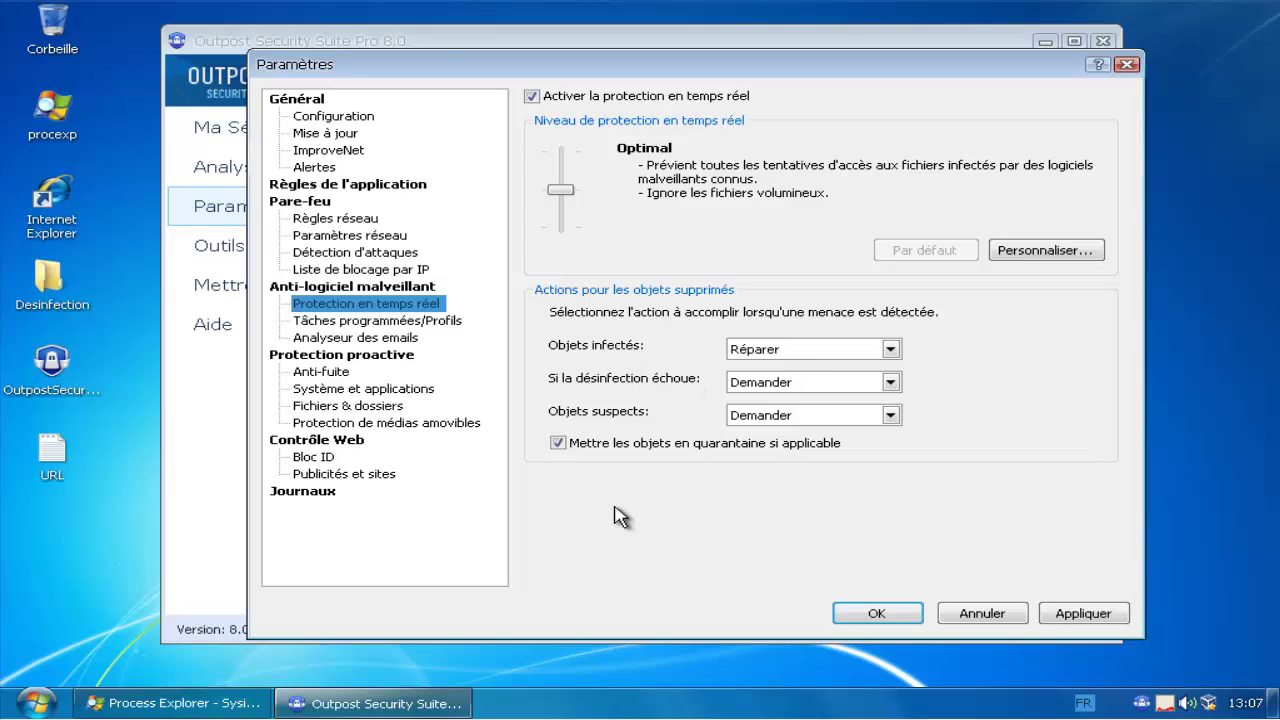
left_click(390, 321)
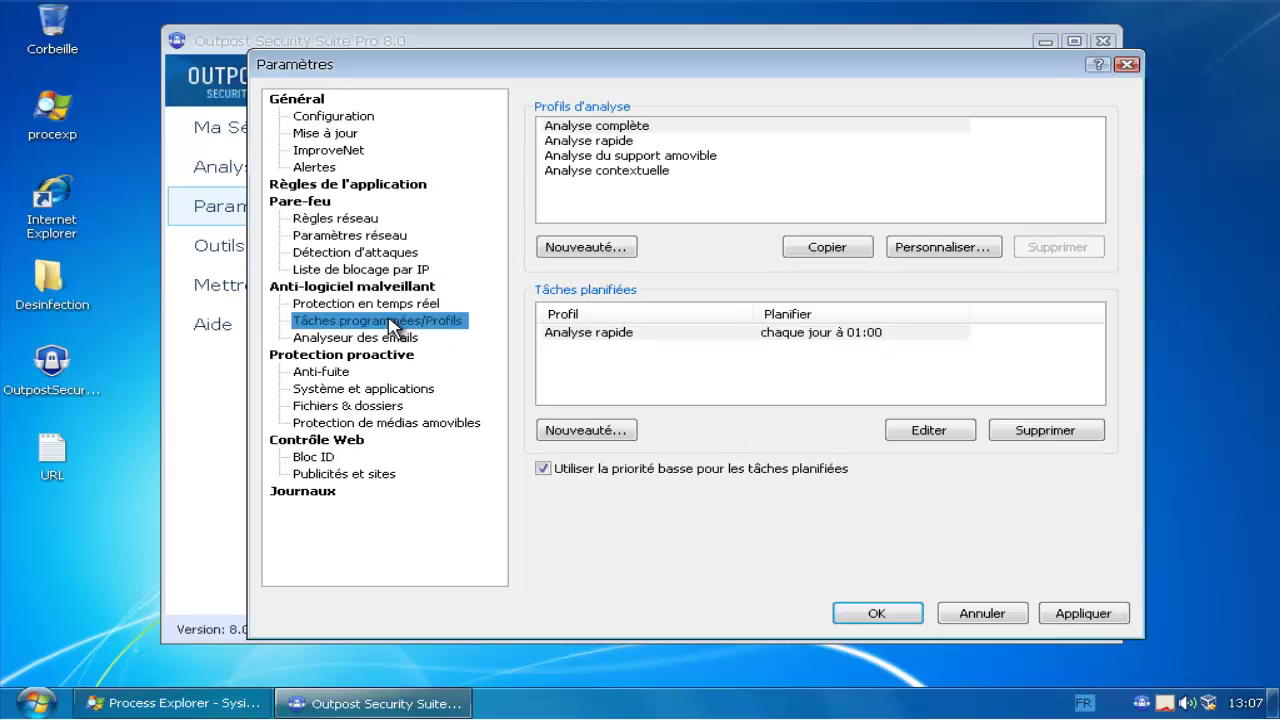
left_click(388, 338)
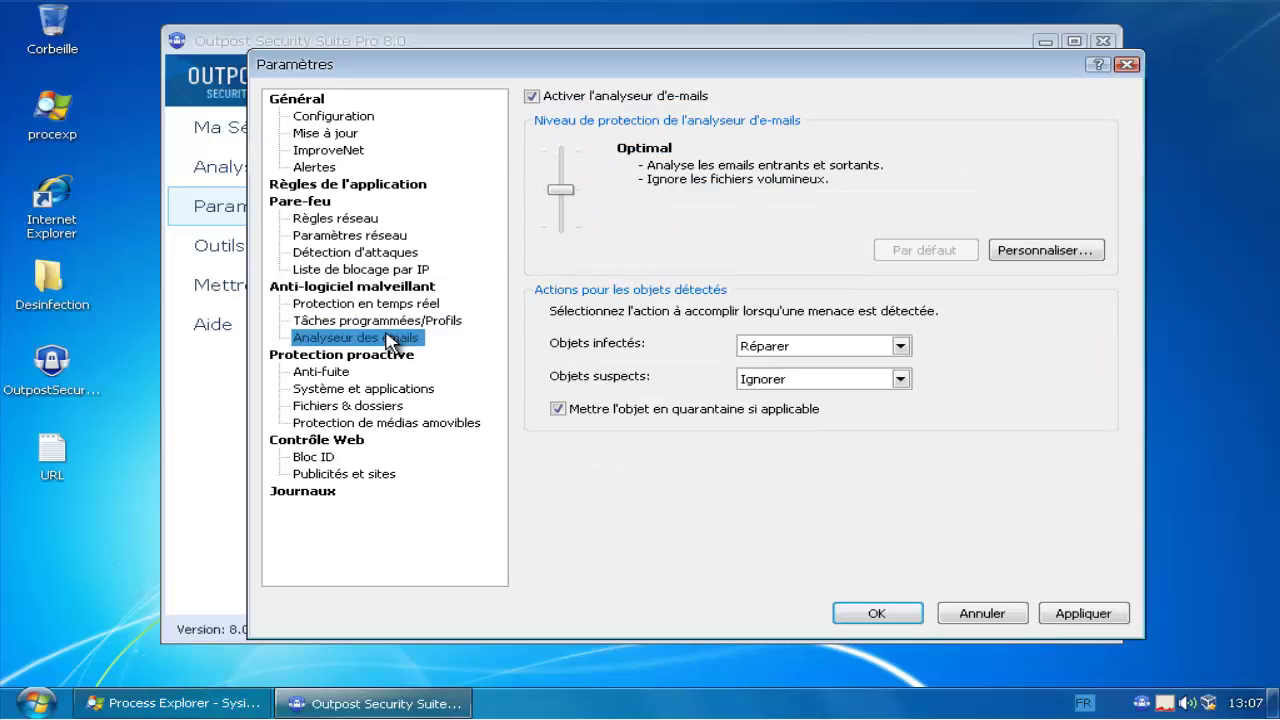
left_click(381, 356)
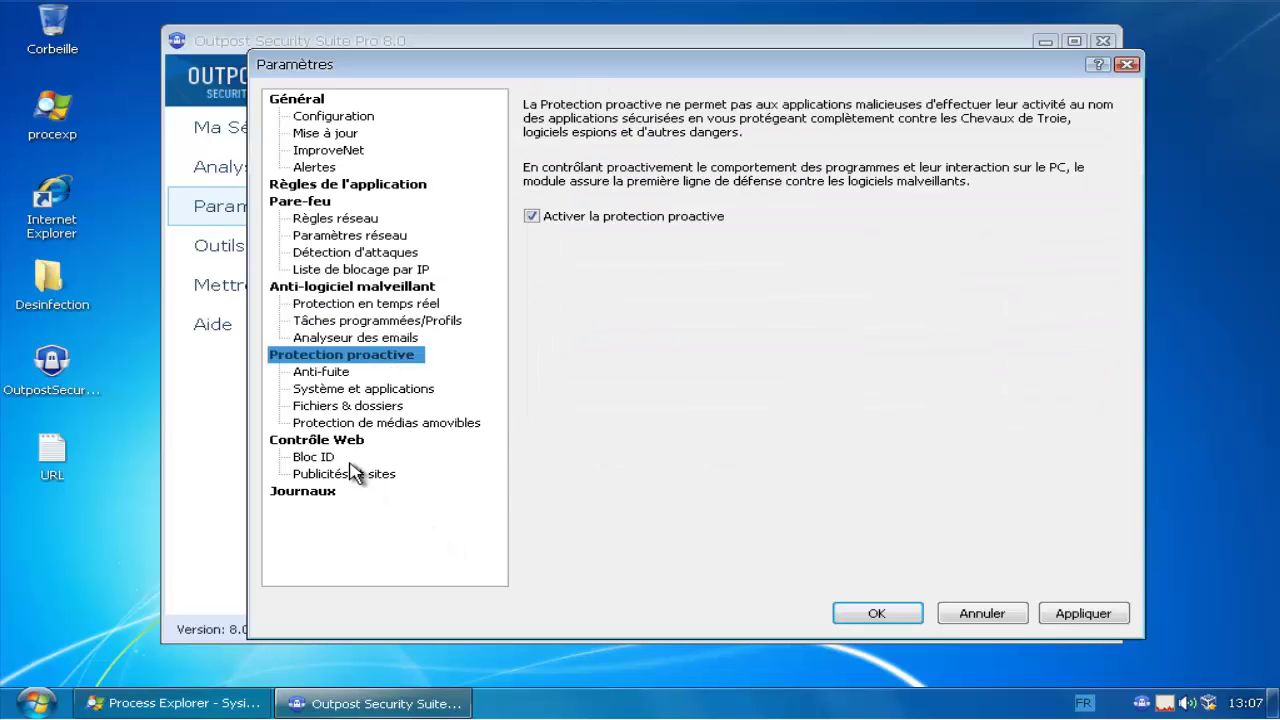
left_click(981, 614)
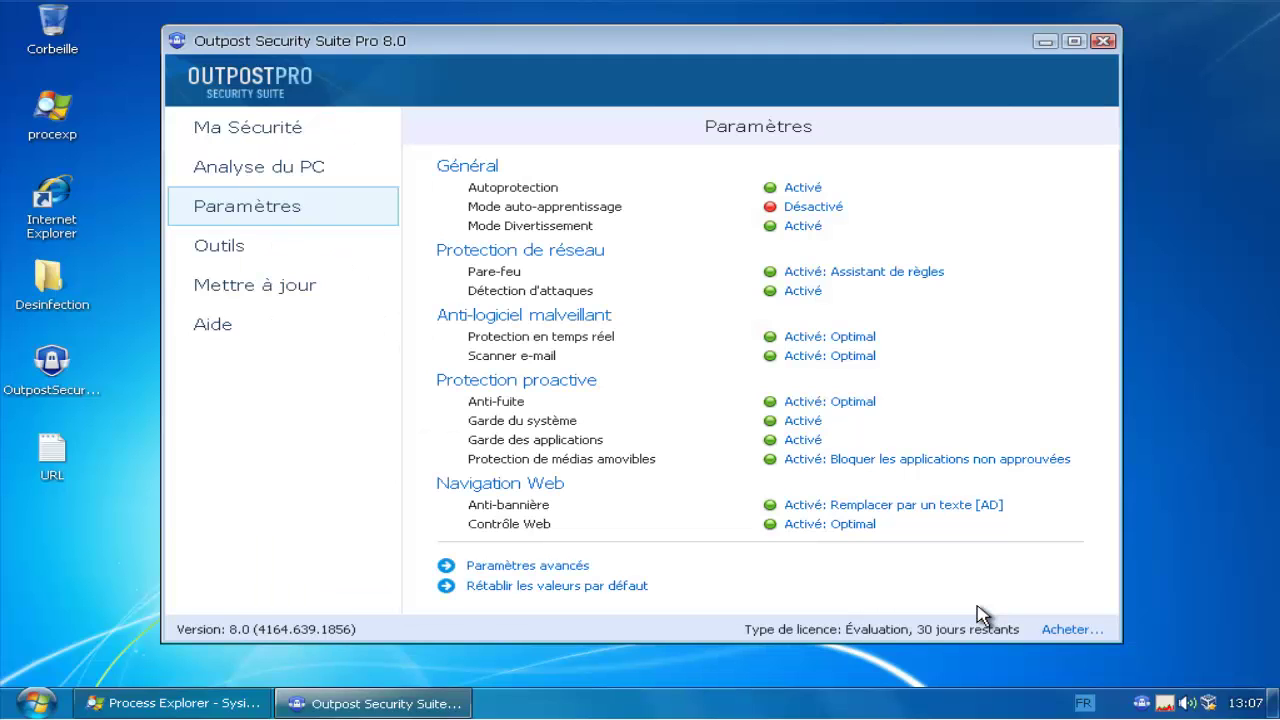
left_click(272, 140)
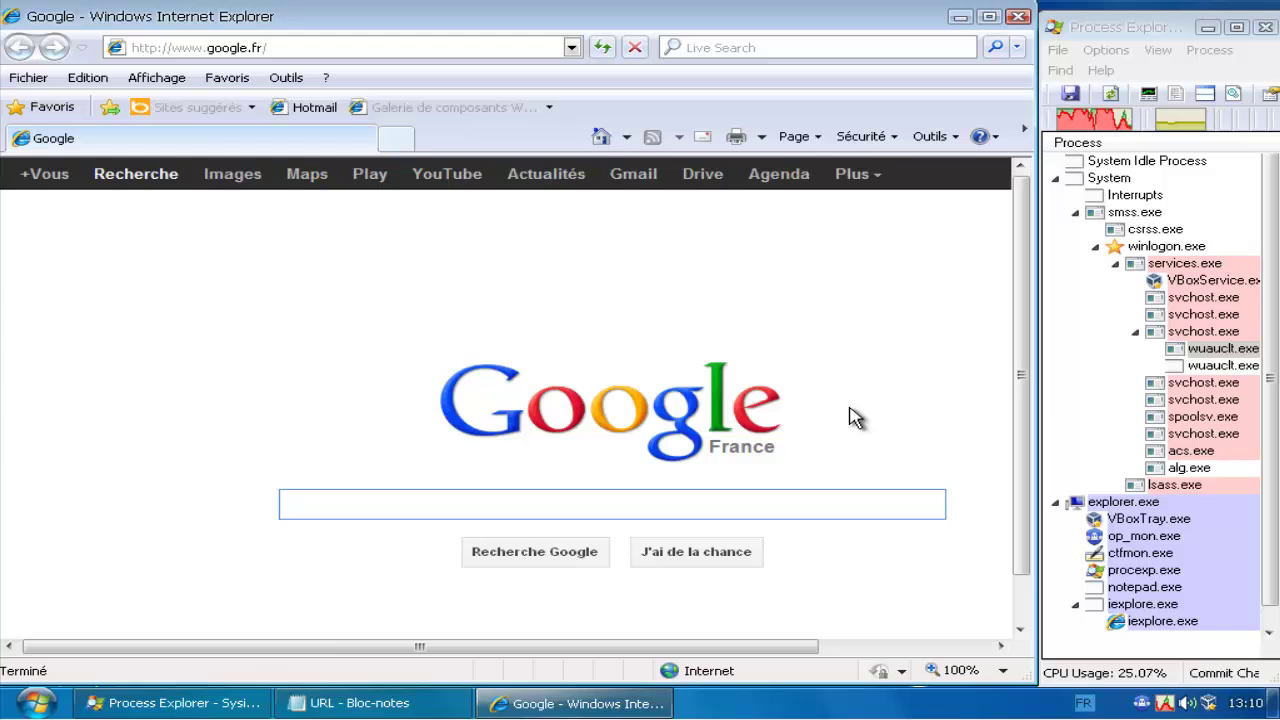
Step: Copy the first URL, justfruit.gr/KRUbYMps/pXAY7Ja.exe, from the URL notes and load it in Internet Explorer
left_click_drag(1091, 13, 1090, 6)
left_click(812, 266)
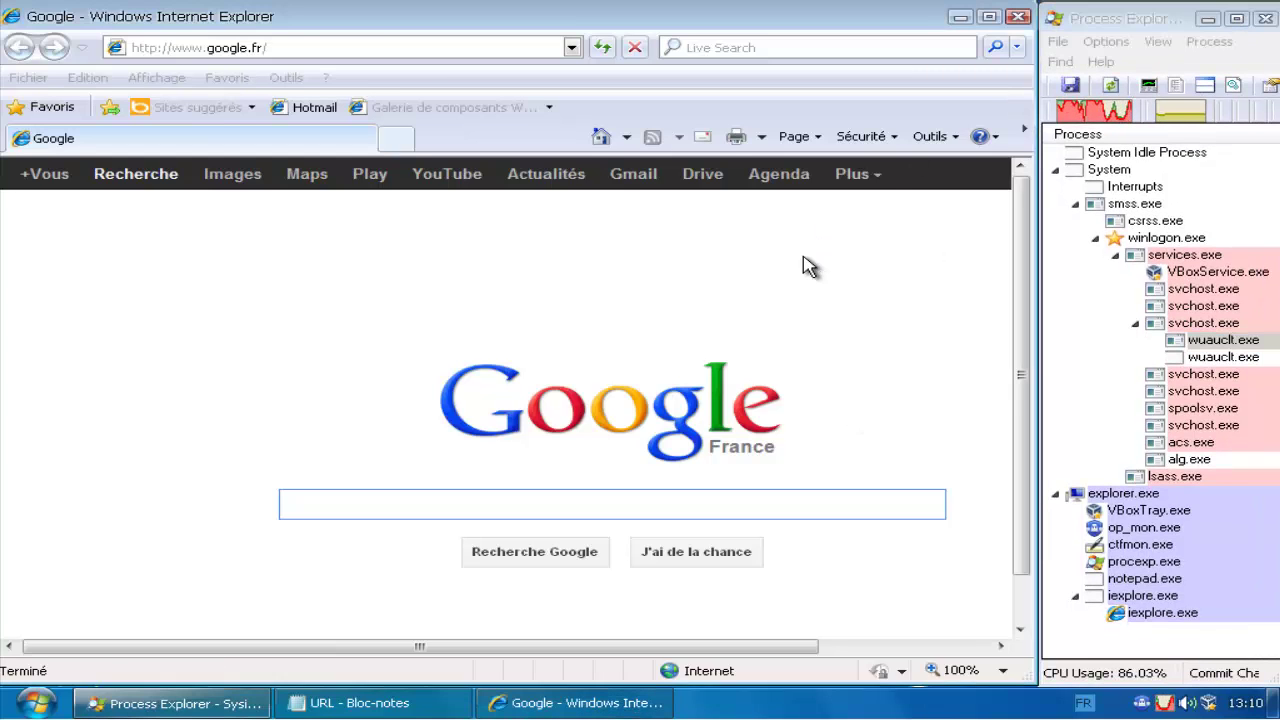
left_click(385, 704)
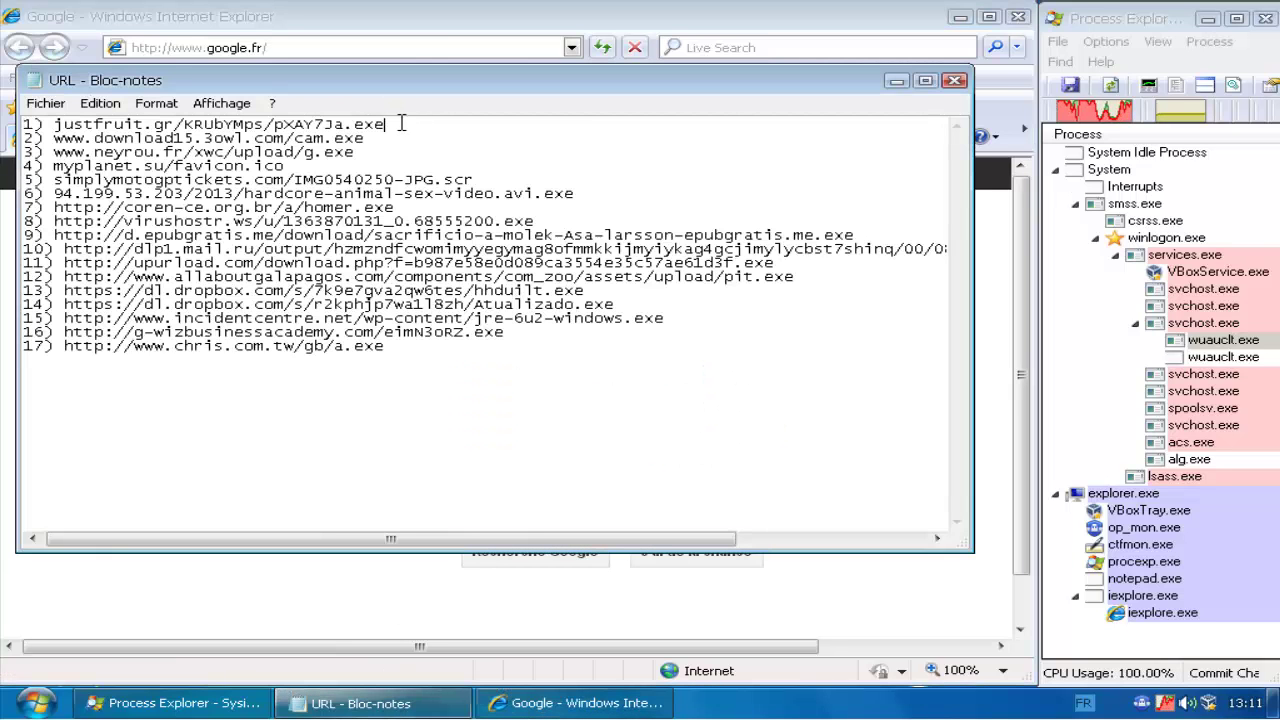
left_click_drag(400, 122, 55, 124)
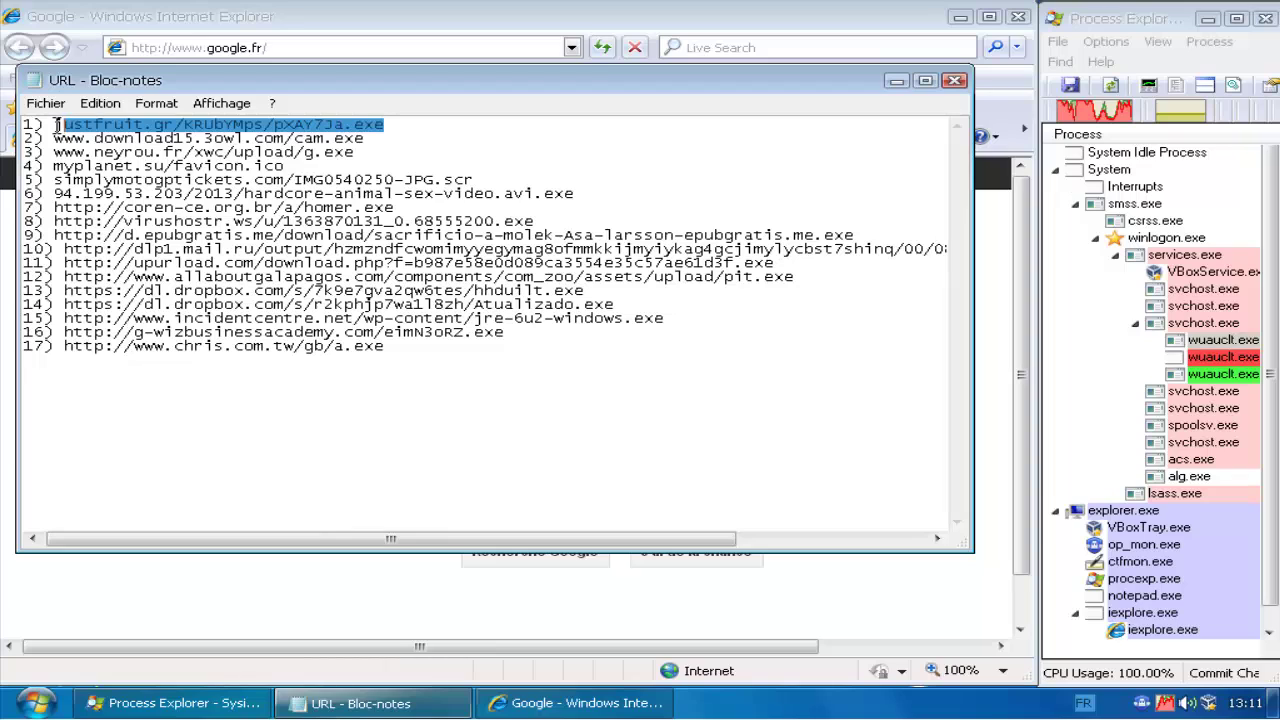
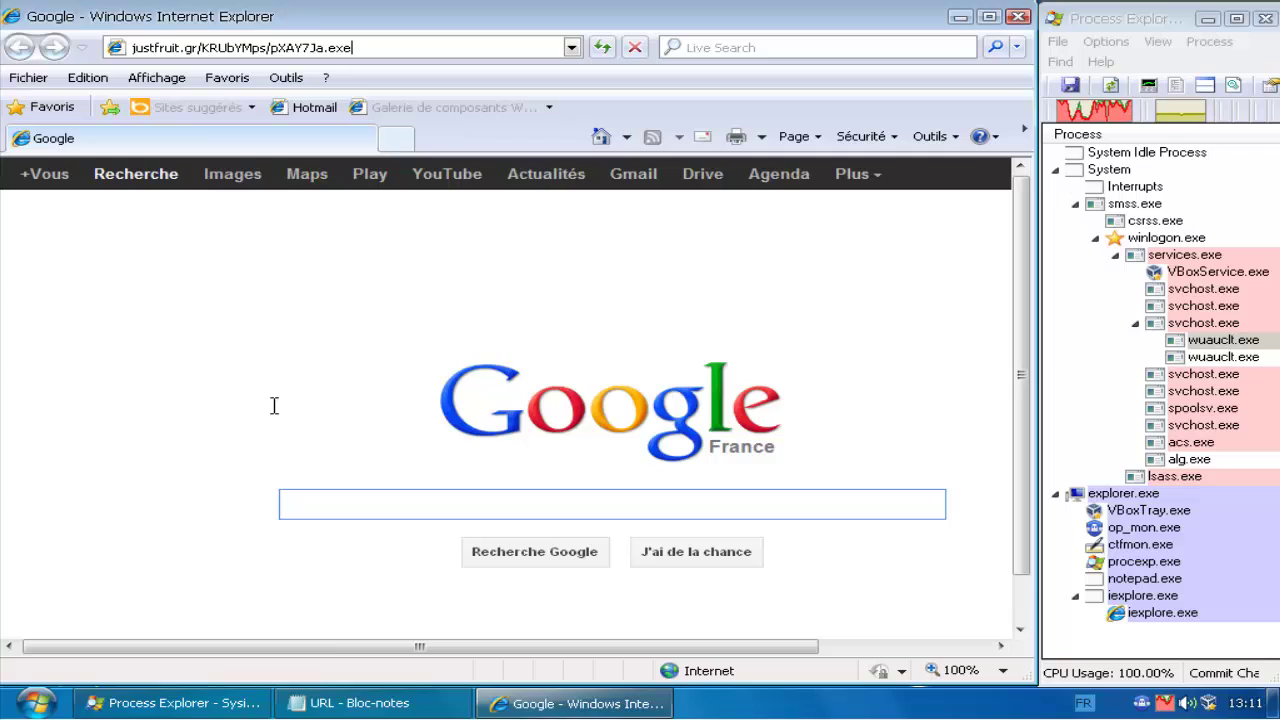
key("Return")
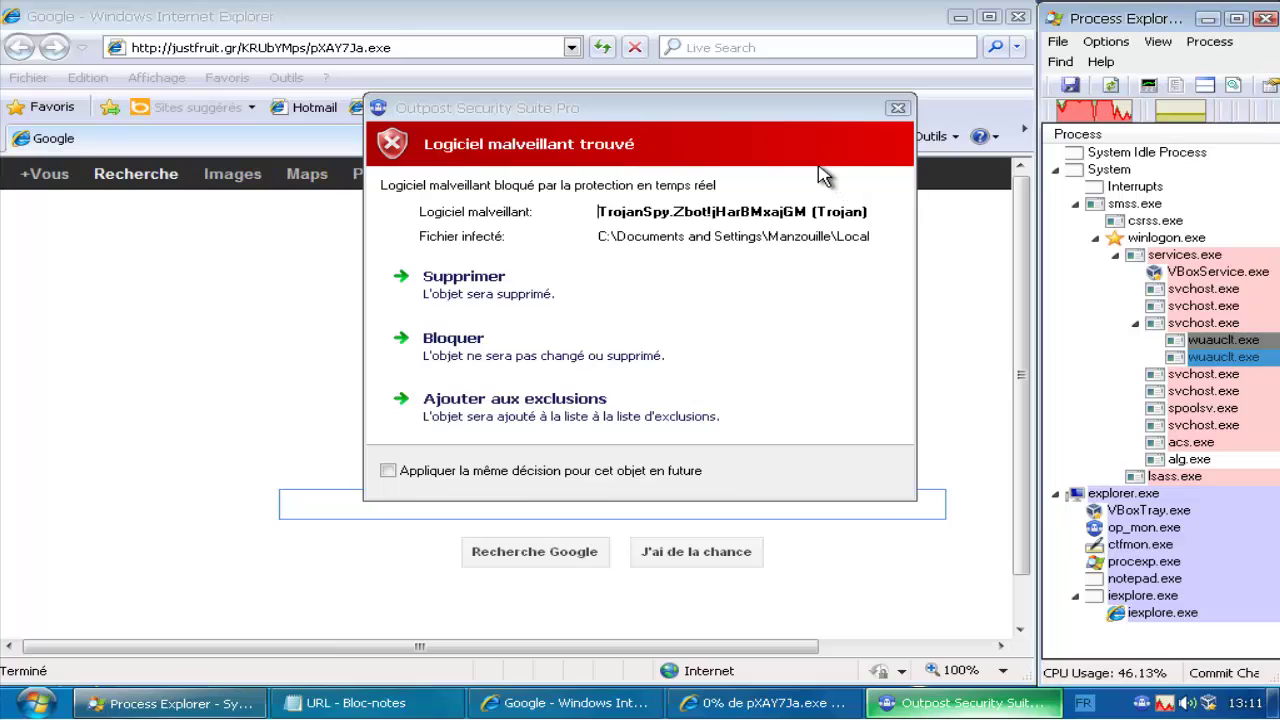
Step: Choose to delete the detected Trojan in the malware alert, and try to run the pXAY7Ja.exe download
left_click(820, 172)
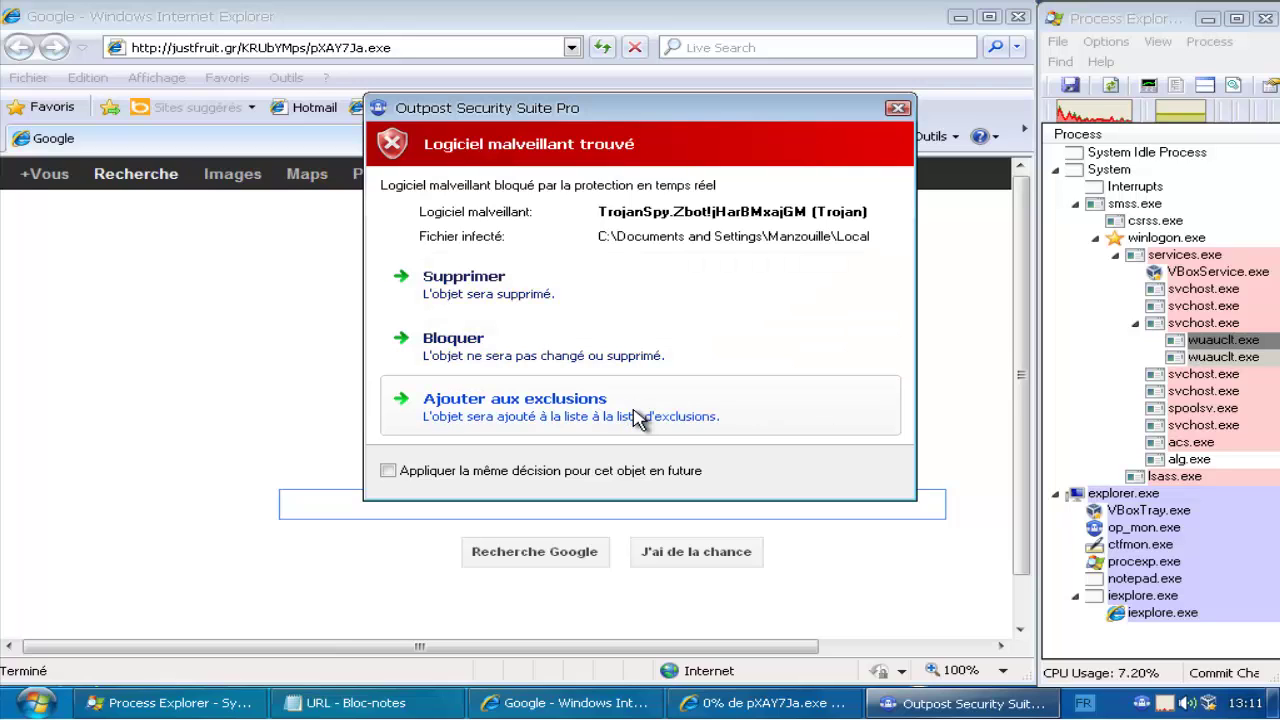
left_click(497, 287)
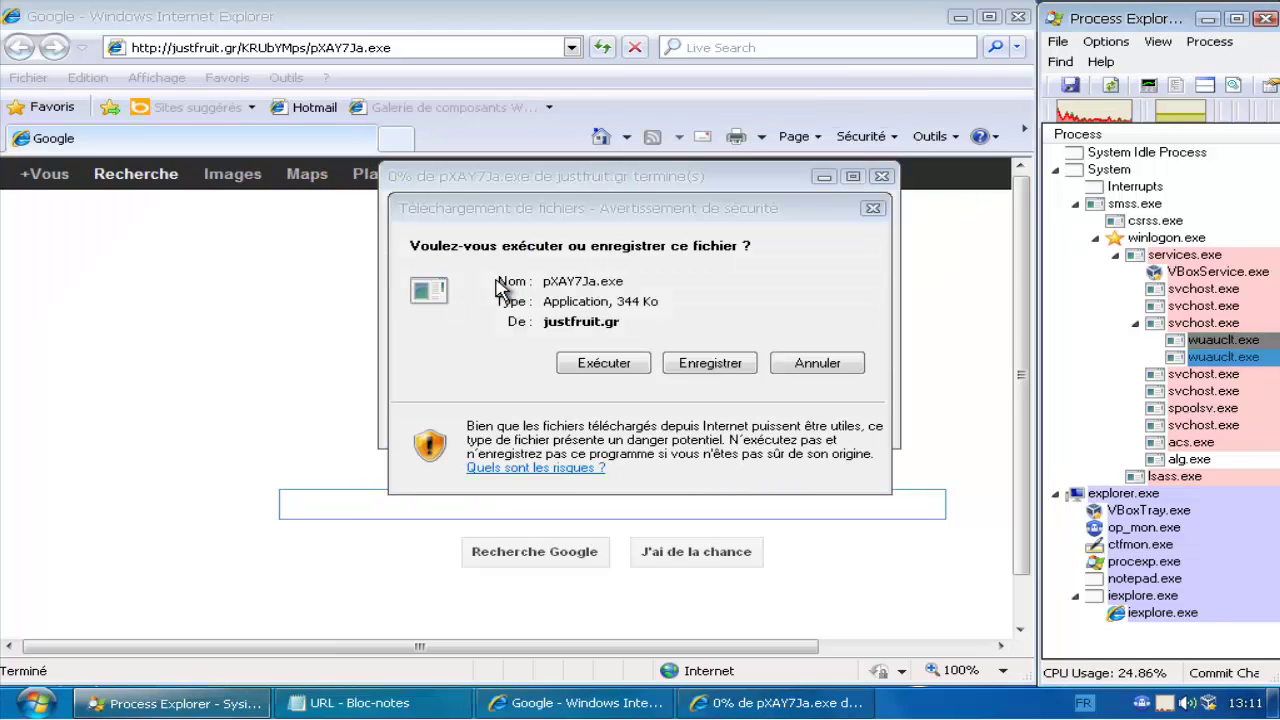
left_click(607, 366)
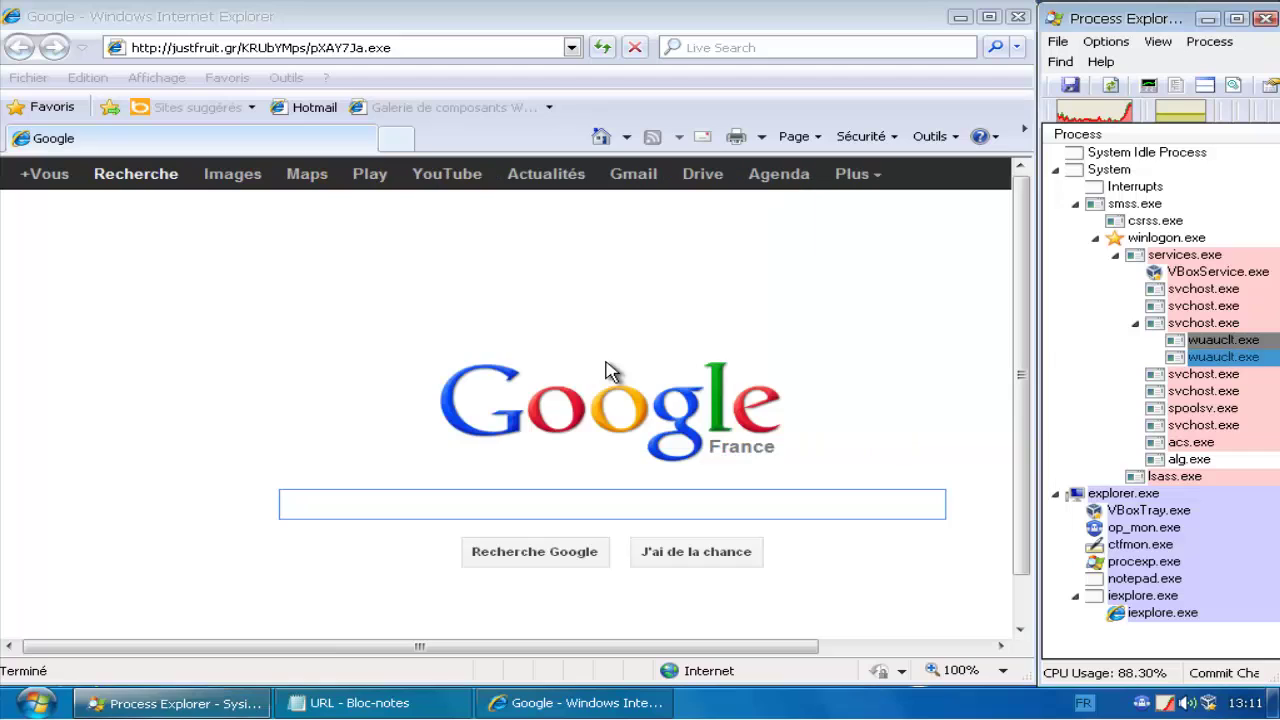
Step: Mark the first URL in the URL notes with "v" in front and "(antivirus)" after it
left_click(370, 703)
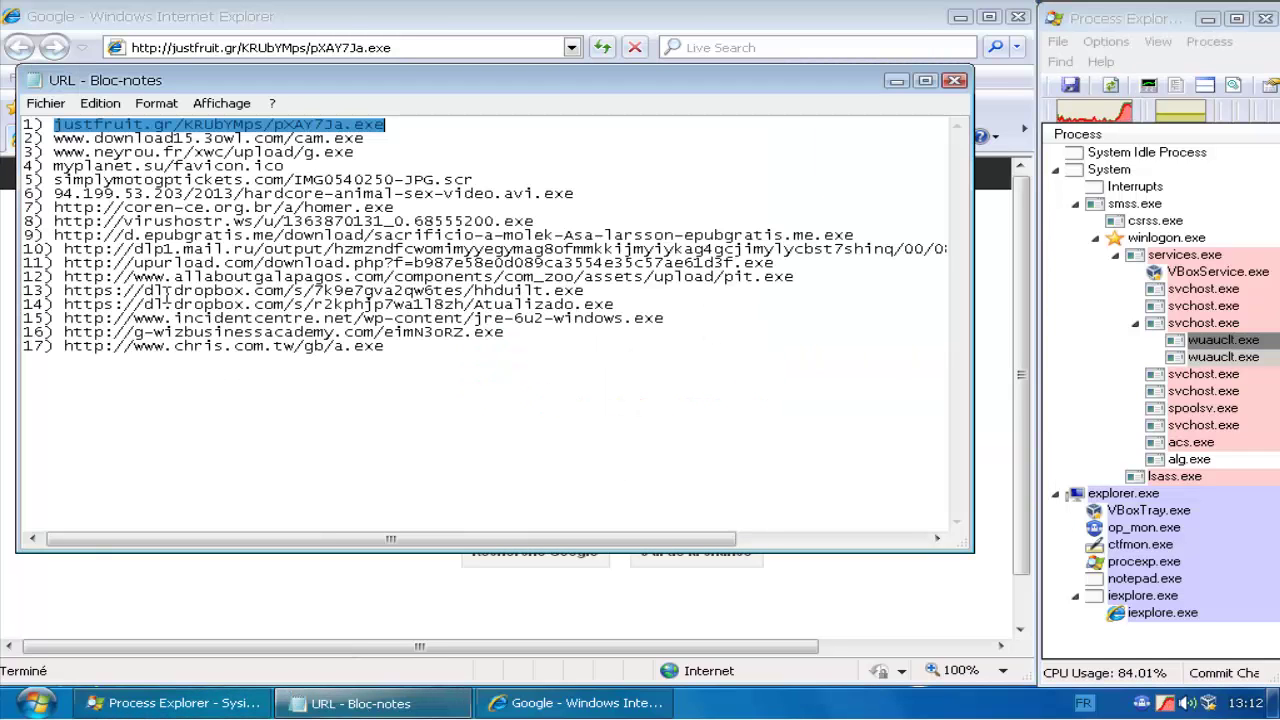
left_click(54, 126)
type("v")
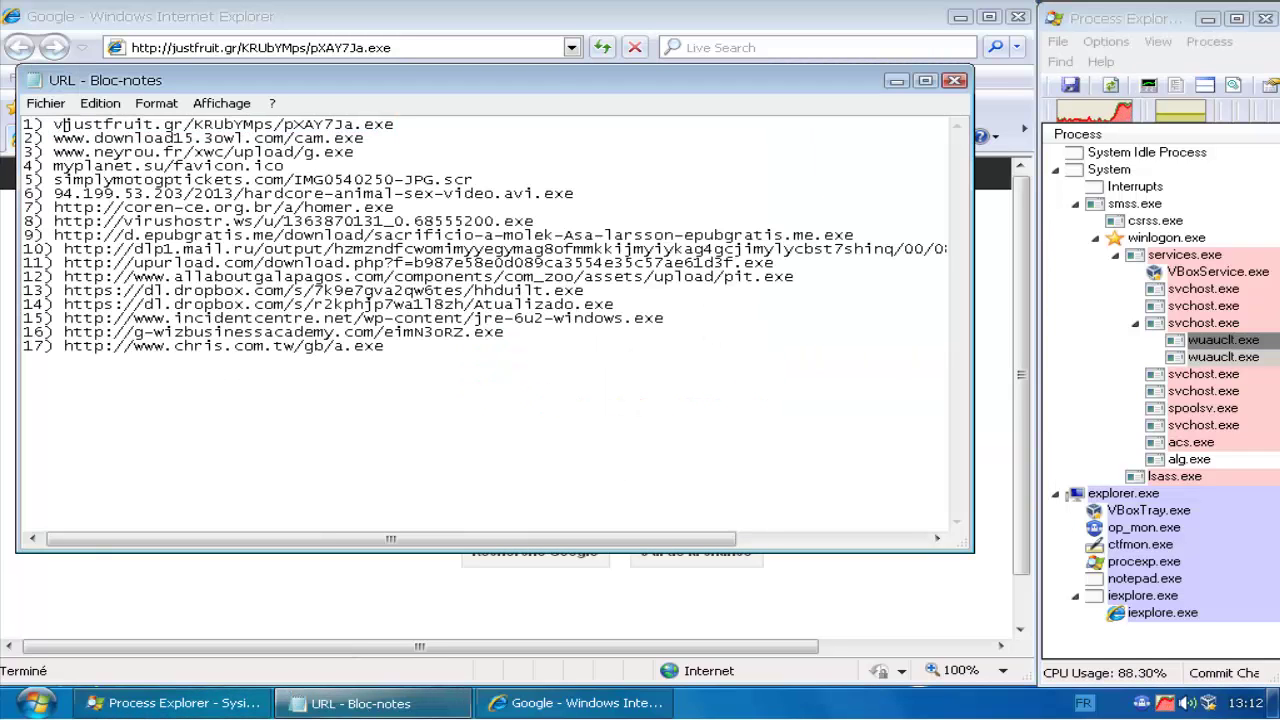
left_click(409, 124)
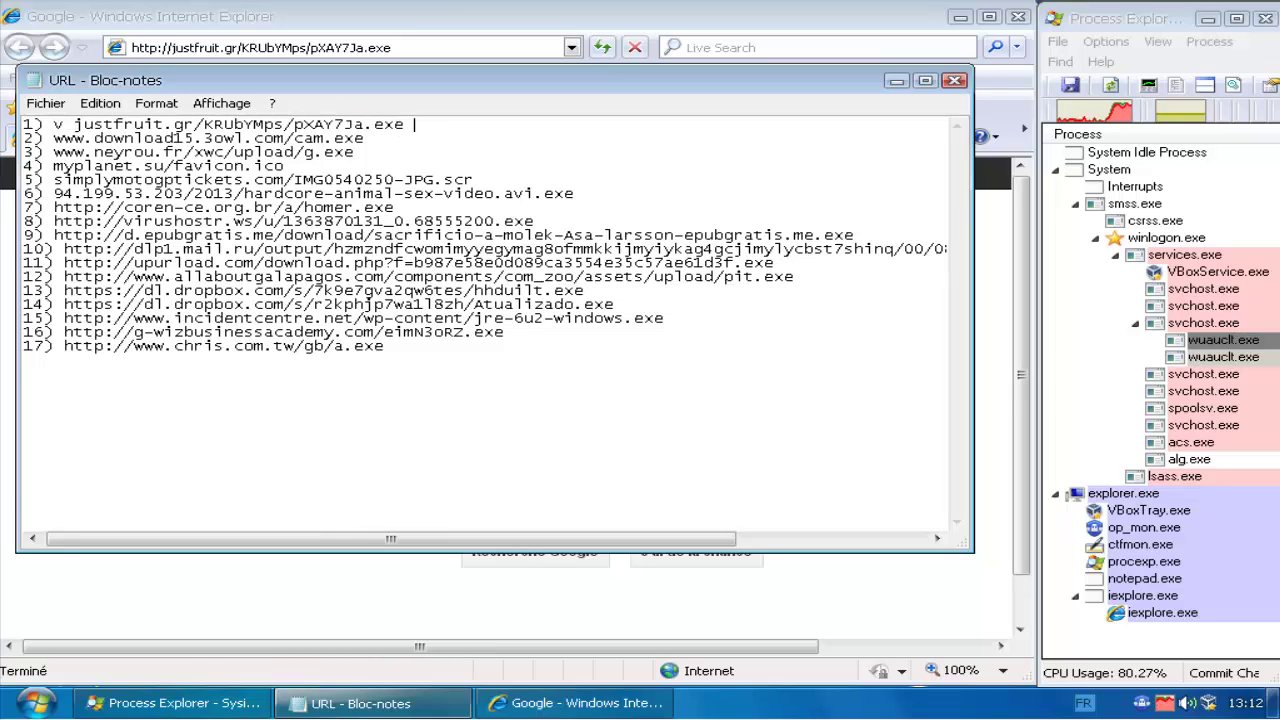
type("(antiviu")
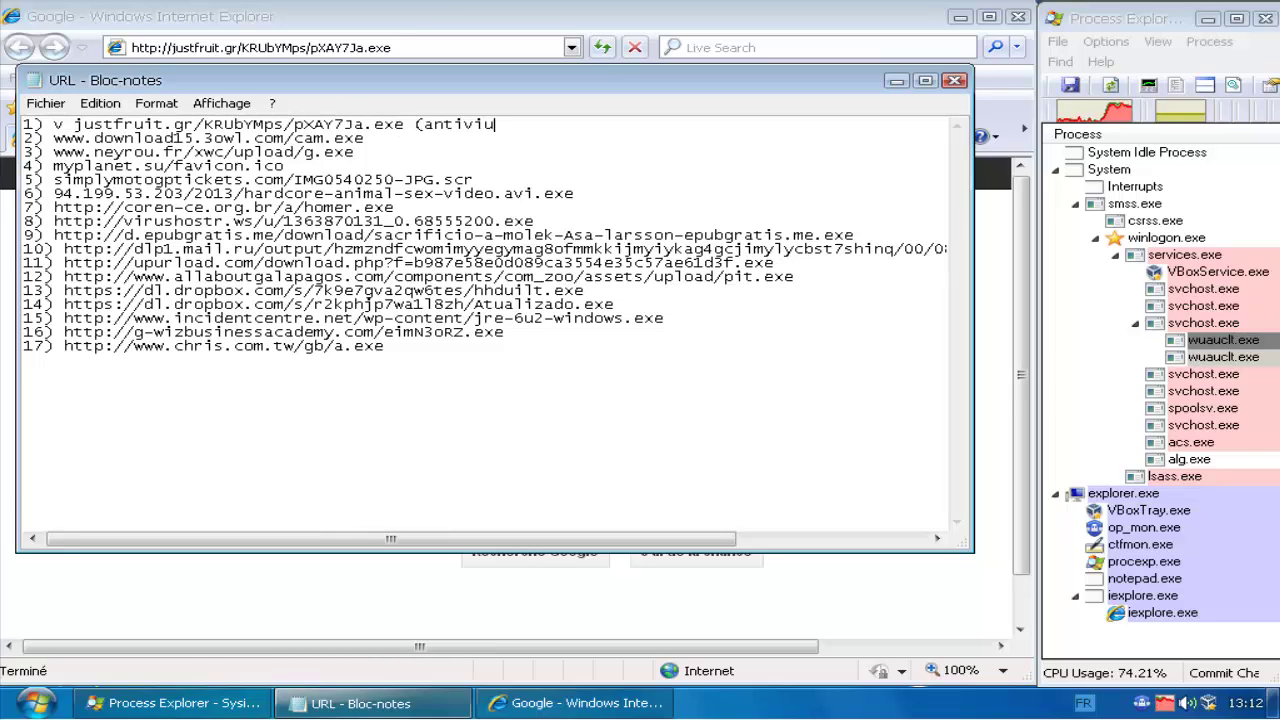
key("BackSpace")
type("rus")
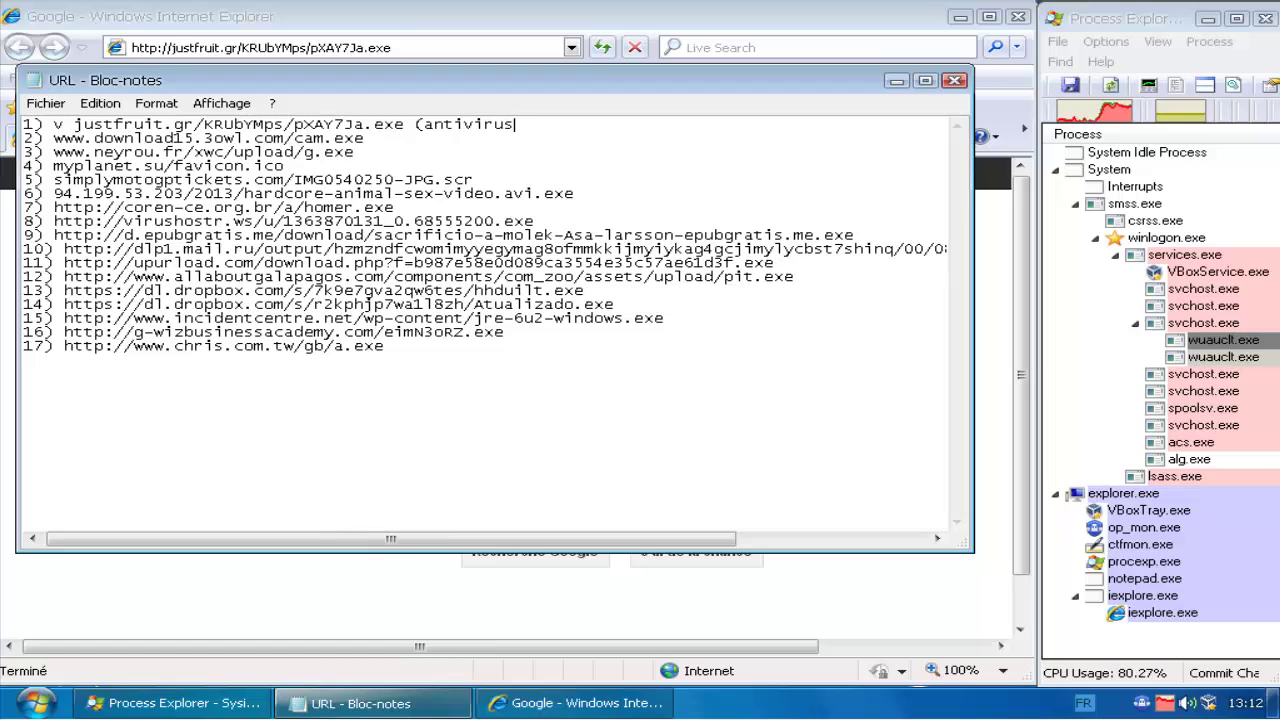
left_click_drag(365, 140, 58, 137)
key("ctrl+c")
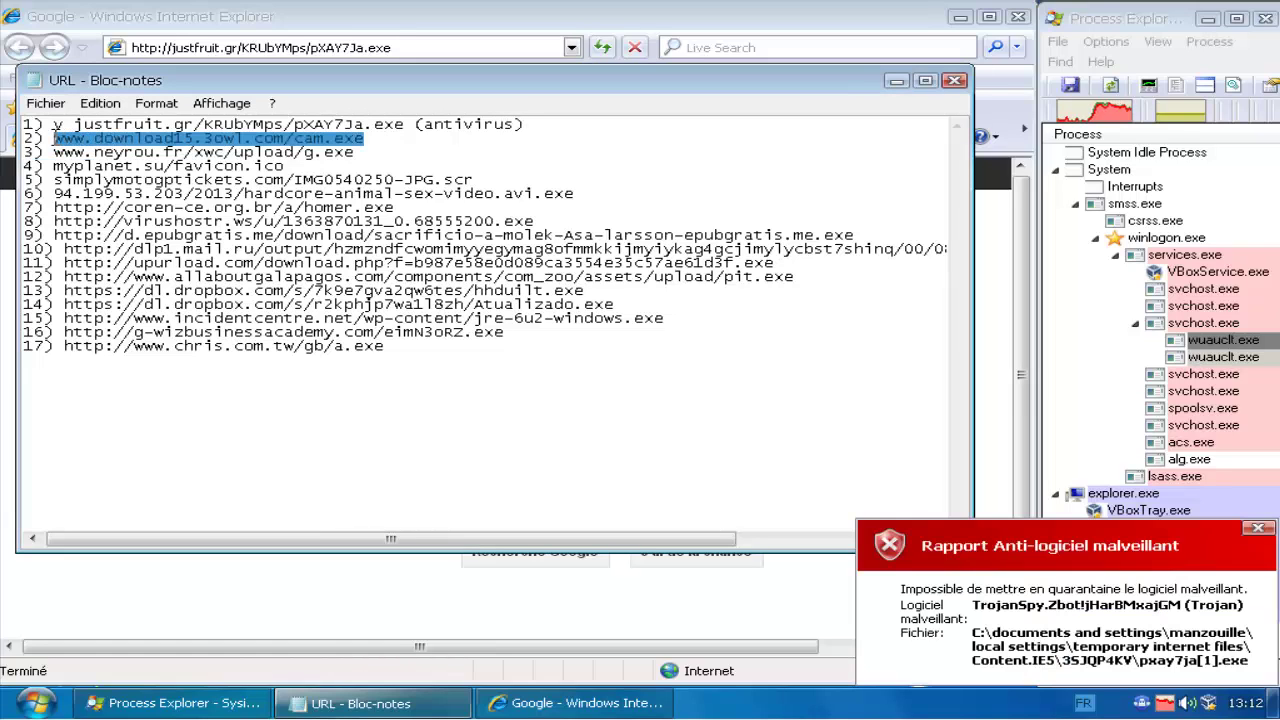
left_click(1092, 570)
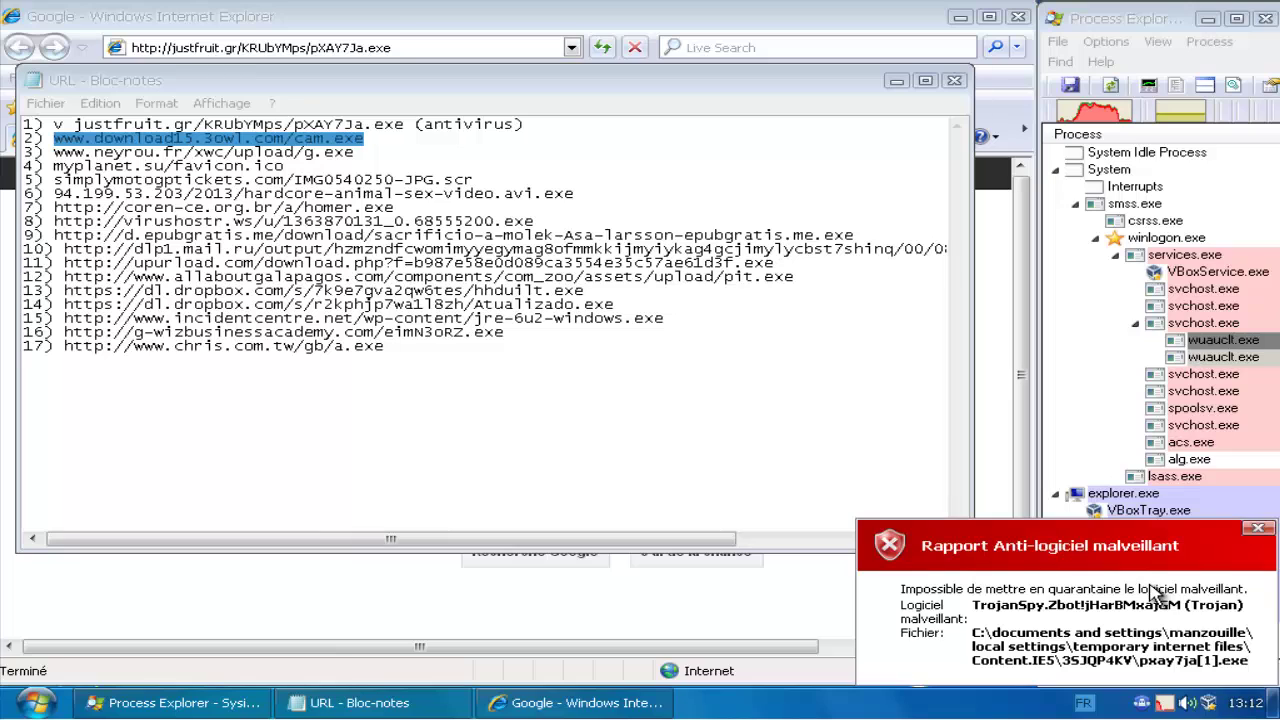
left_click(1257, 528)
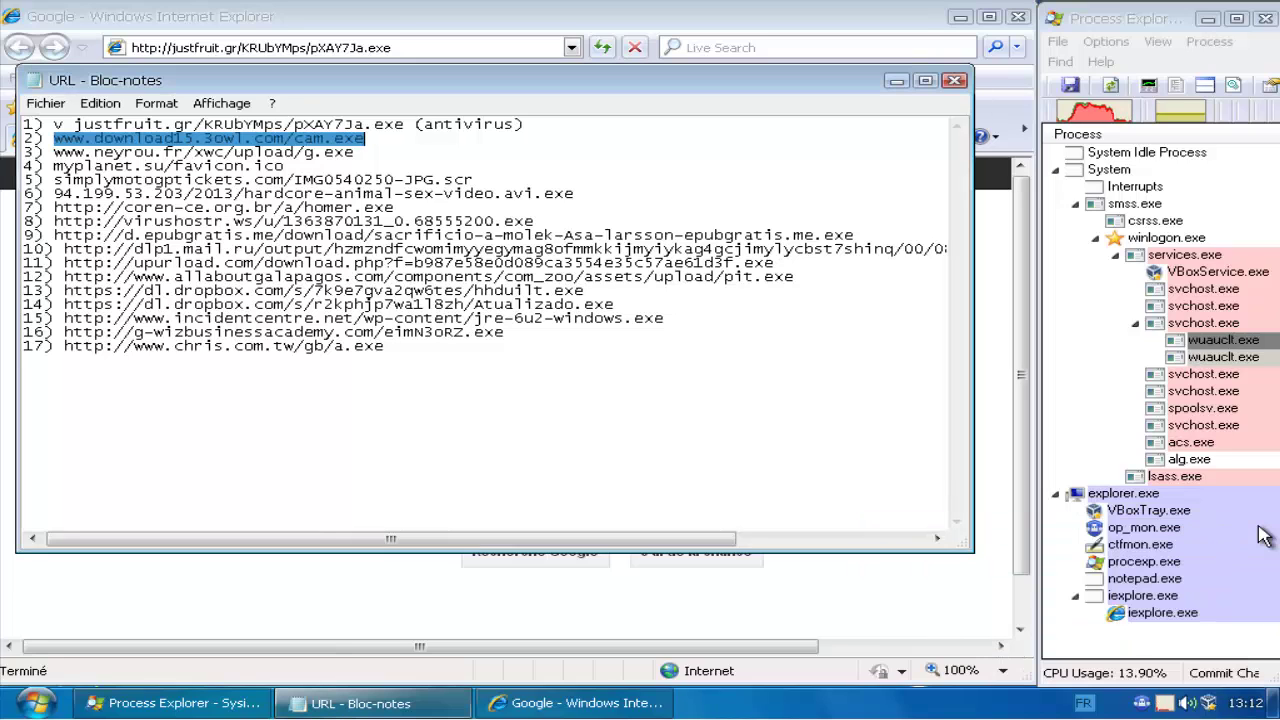
left_click(948, 620)
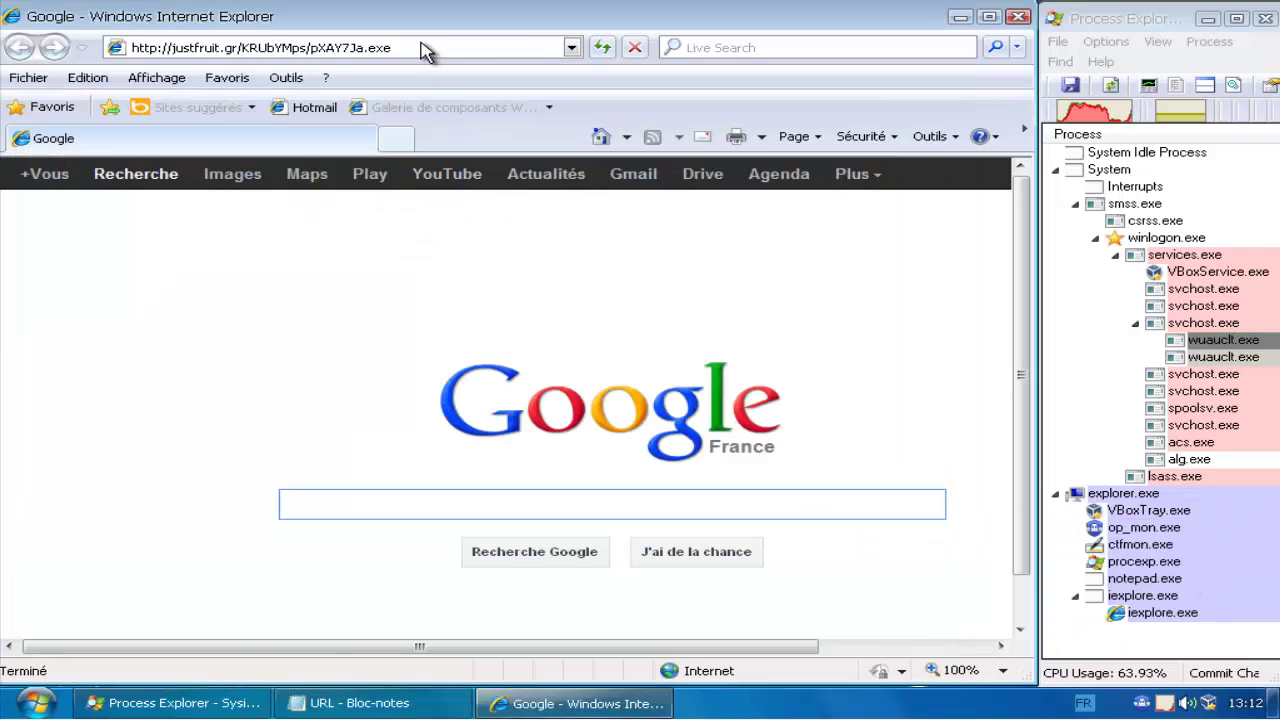
left_click(420, 44)
key("ctrl+v")
key("Return")
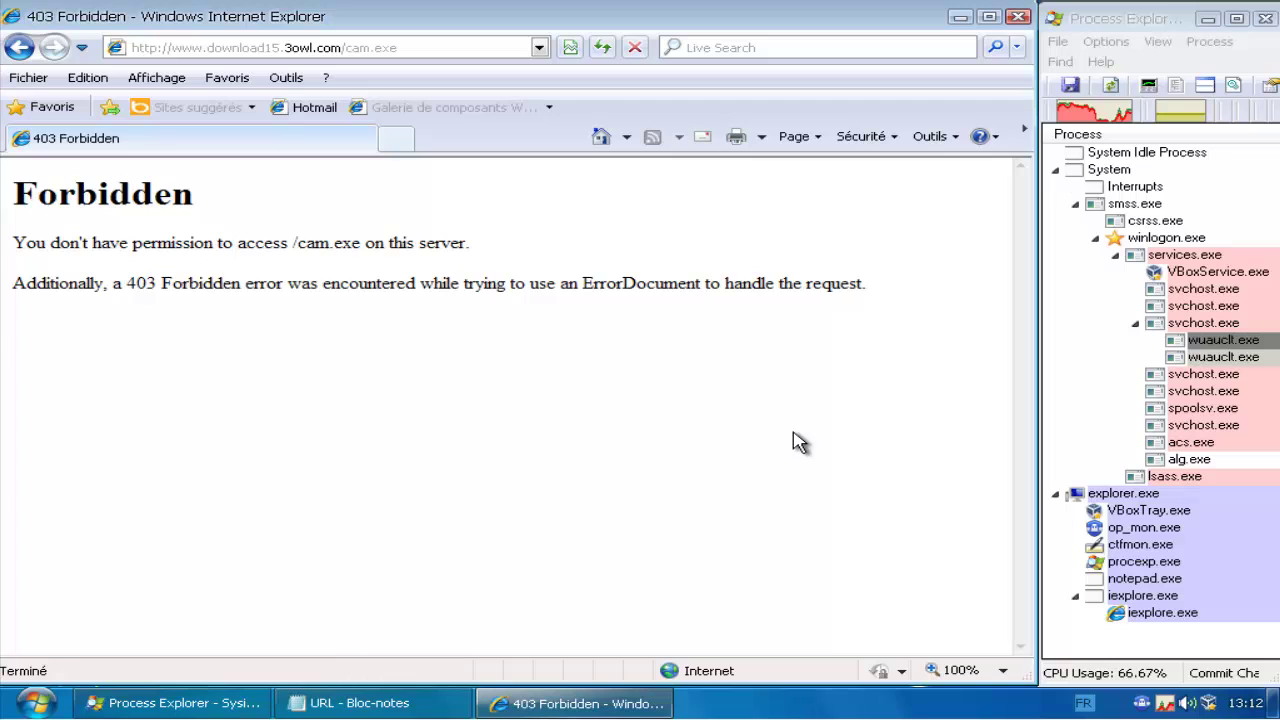
Step: Mark the second URL in the URL notes with "o" in front of it
left_click(388, 706)
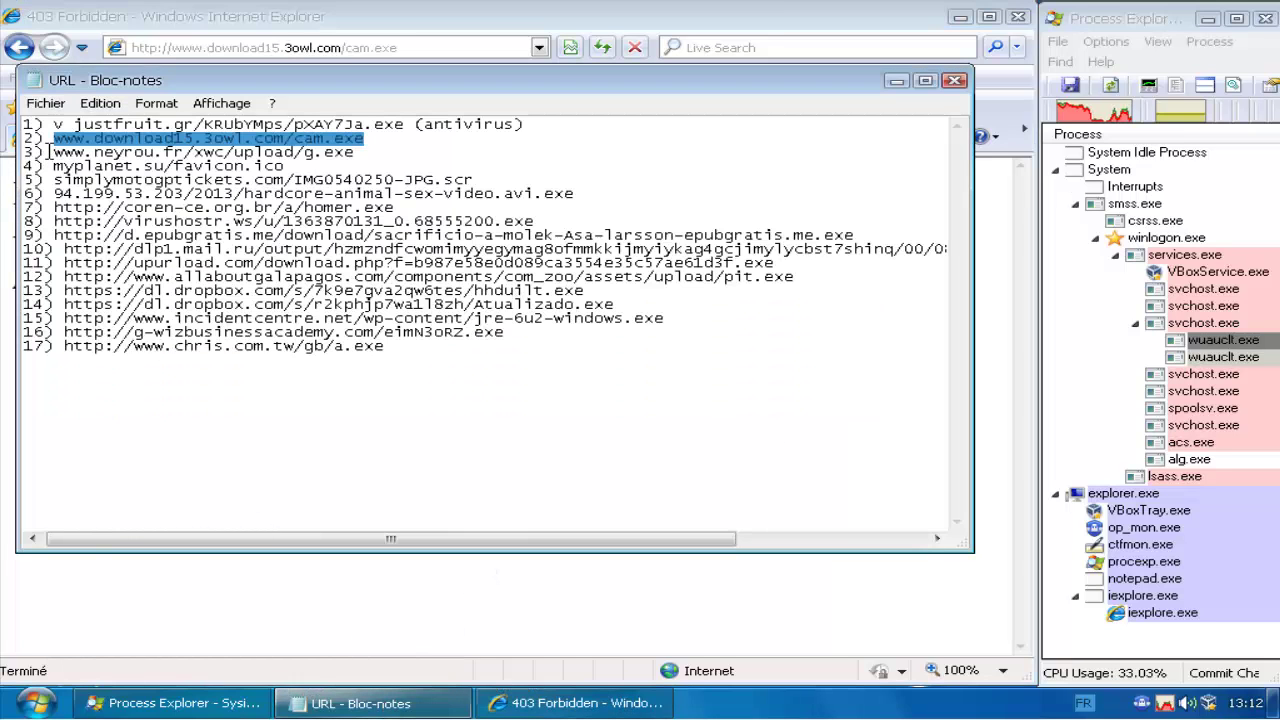
left_click(53, 139)
type("o")
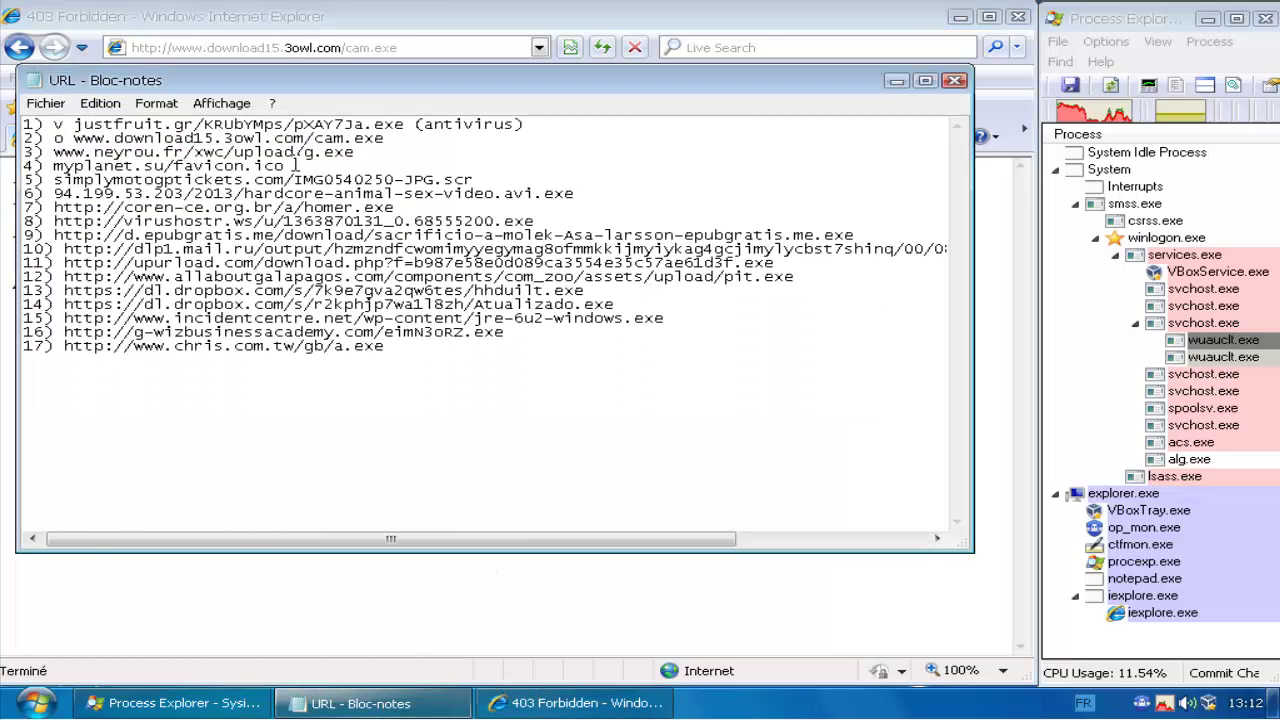
left_click_drag(352, 155, 52, 160)
key("ctrl+c")
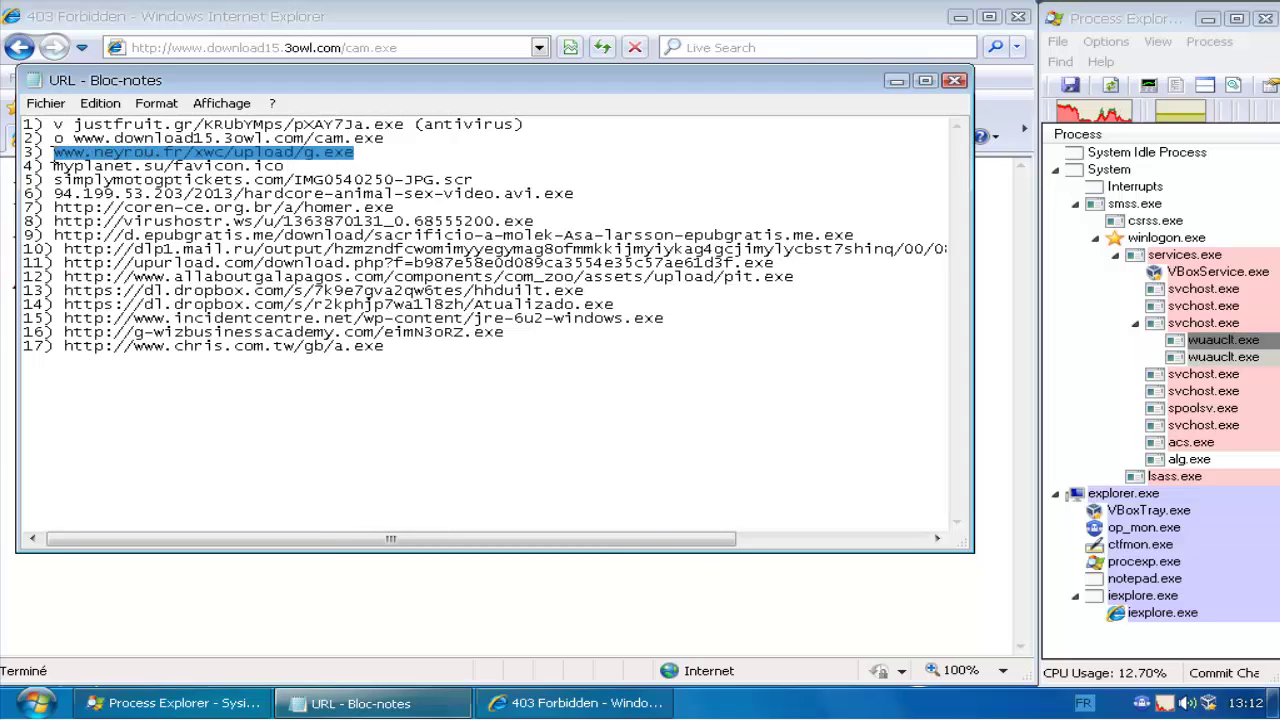
left_click(300, 640)
left_click(431, 43)
key("ctrl+v")
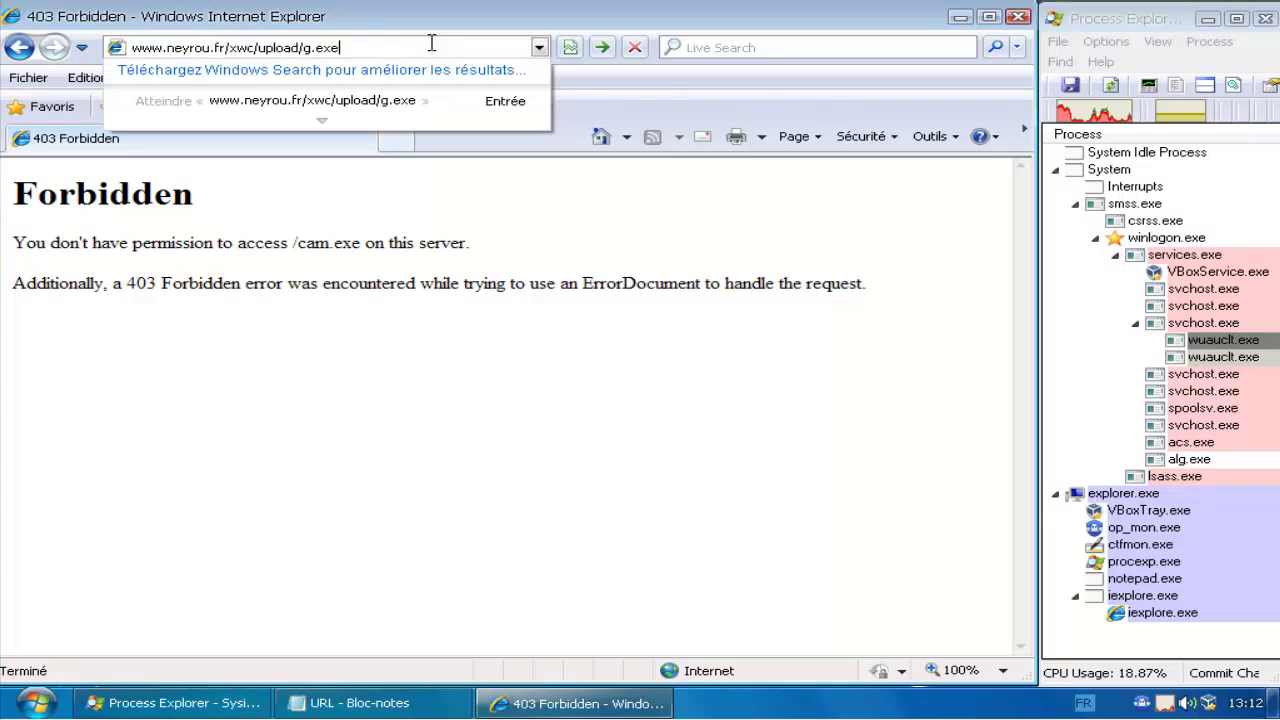
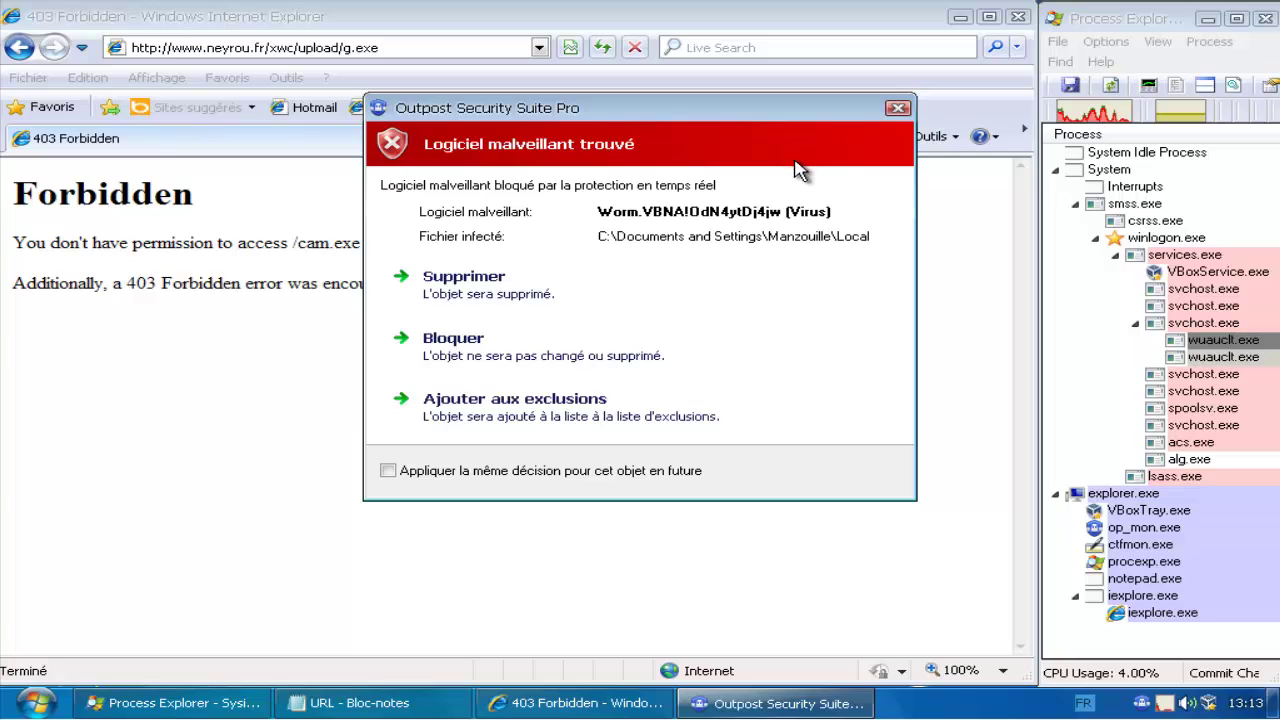
Step: Choose to delete the detected worm in the malware alert, and mark the third URL in the notes with "v"
left_click(466, 282)
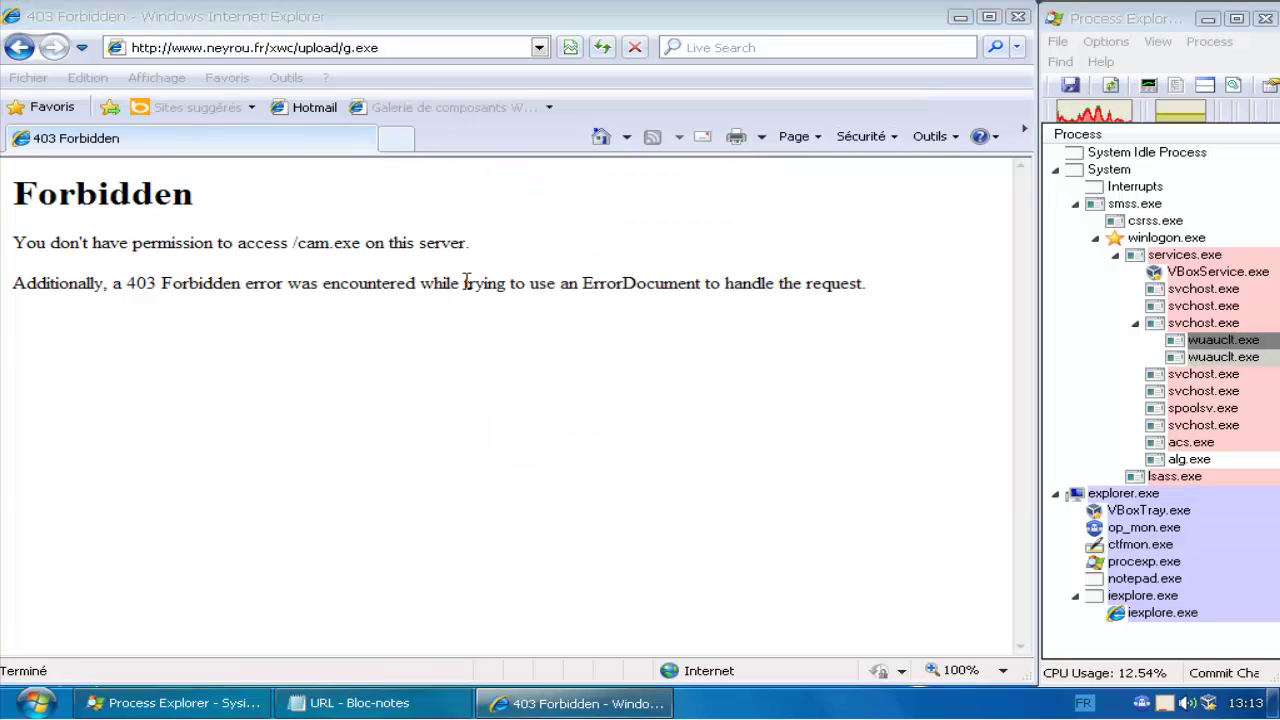
left_click(355, 703)
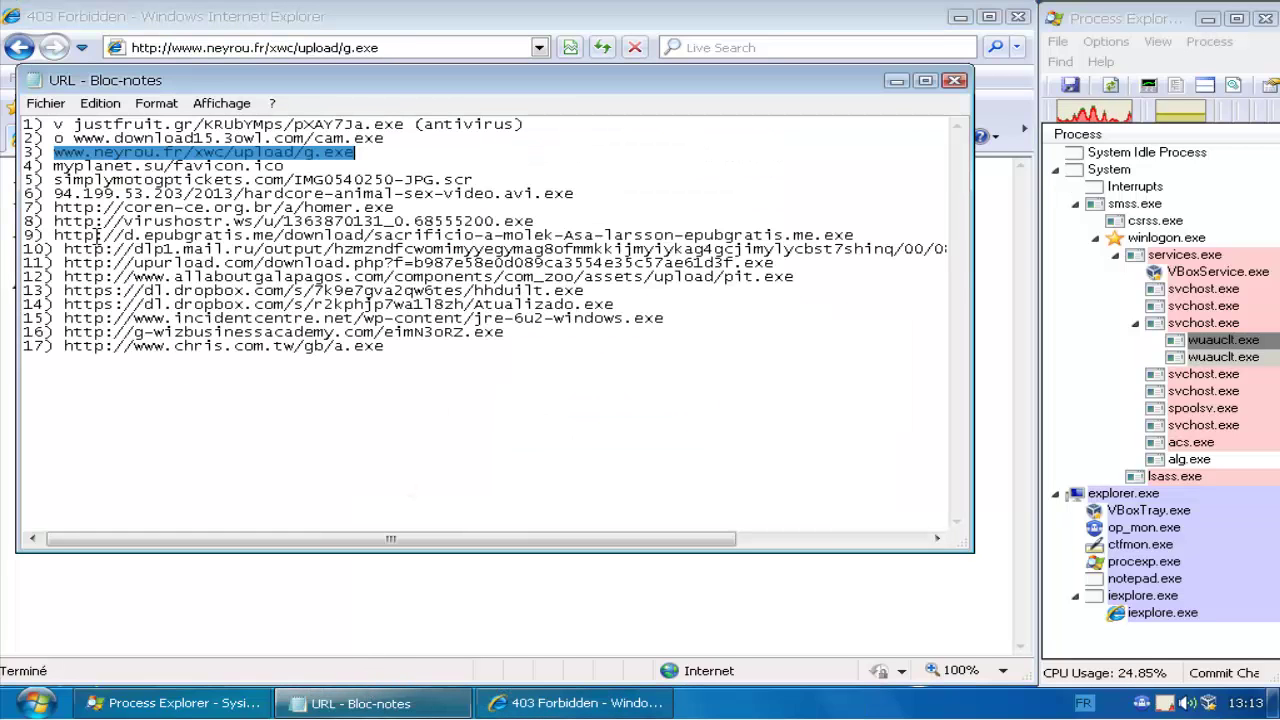
left_click(51, 152)
type("v")
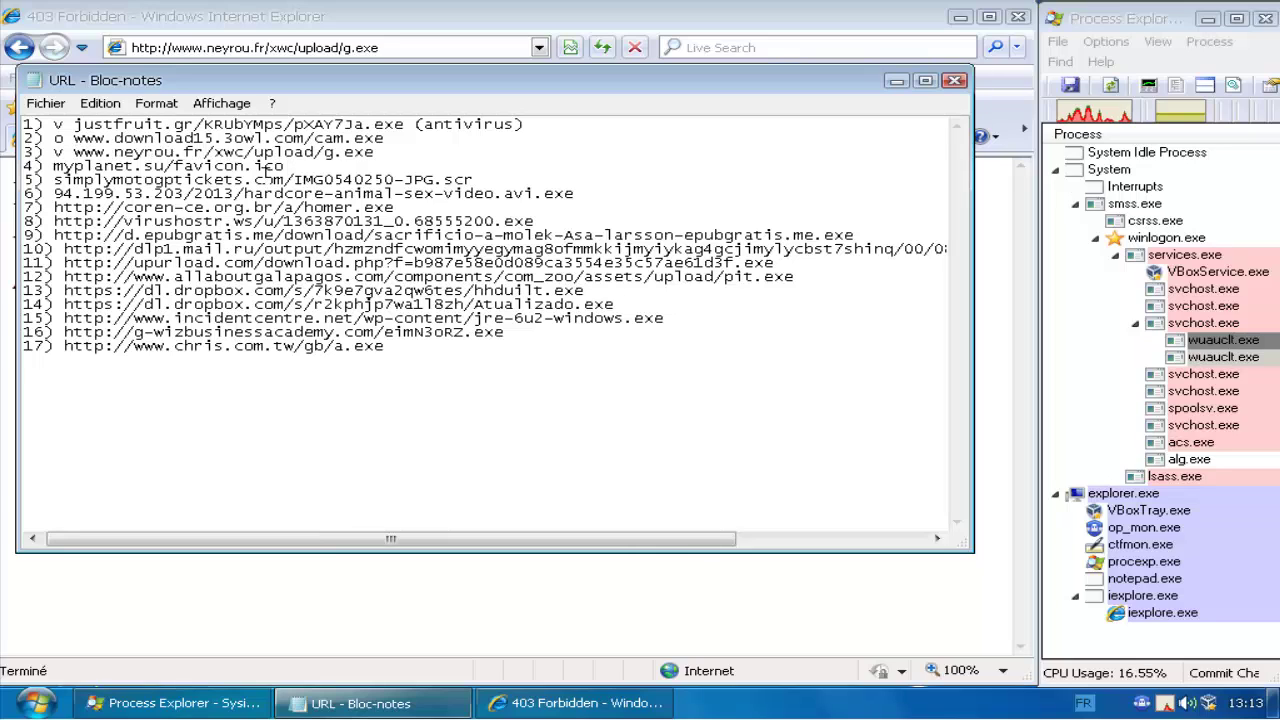
Step: Copy the fourth URL, myplanet.su/favicon.ico, from the URL notes and load it in Internet Explorer
left_click_drag(285, 166, 54, 166)
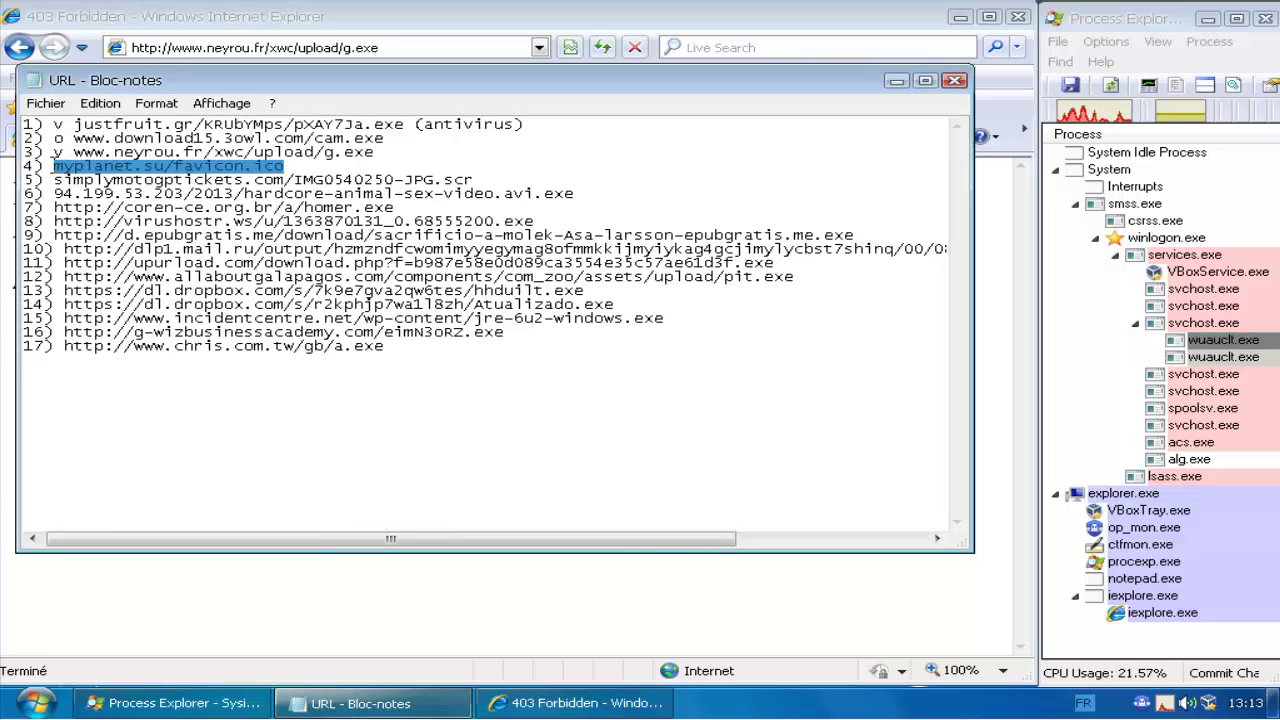
key("ctrl+c")
left_click(310, 592)
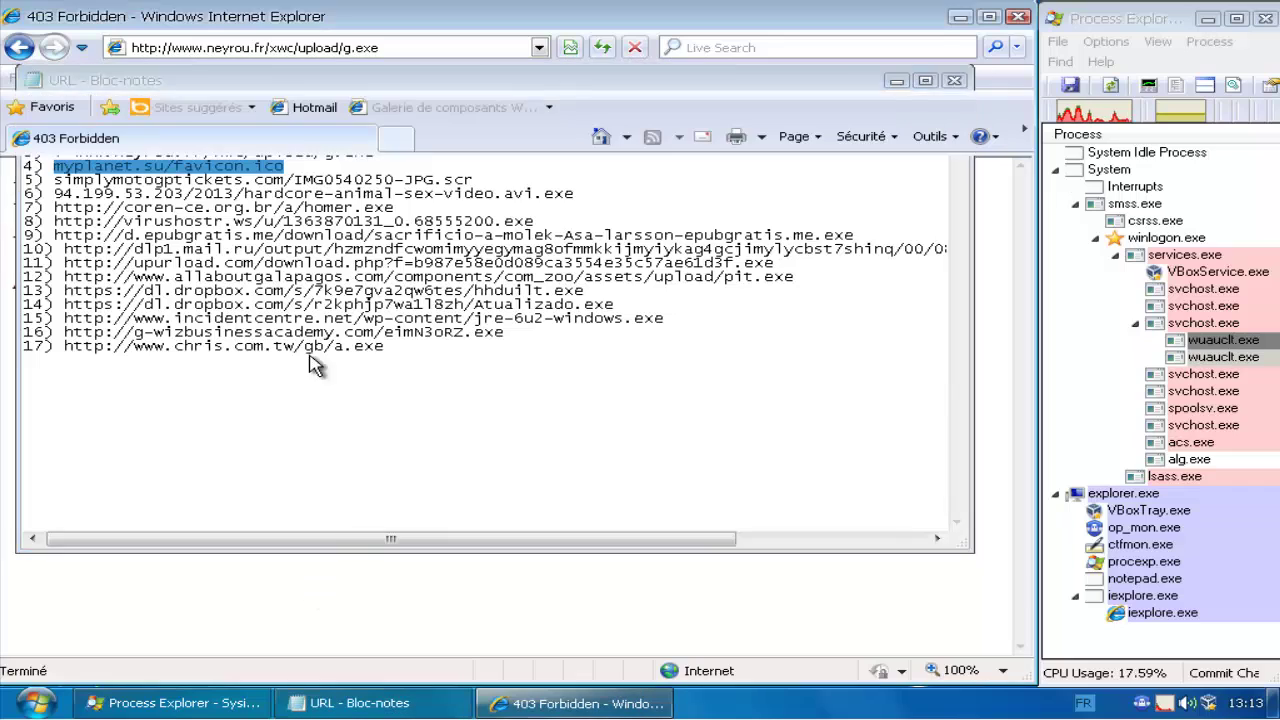
left_click(371, 48)
key("ctrl+v")
key("Return")
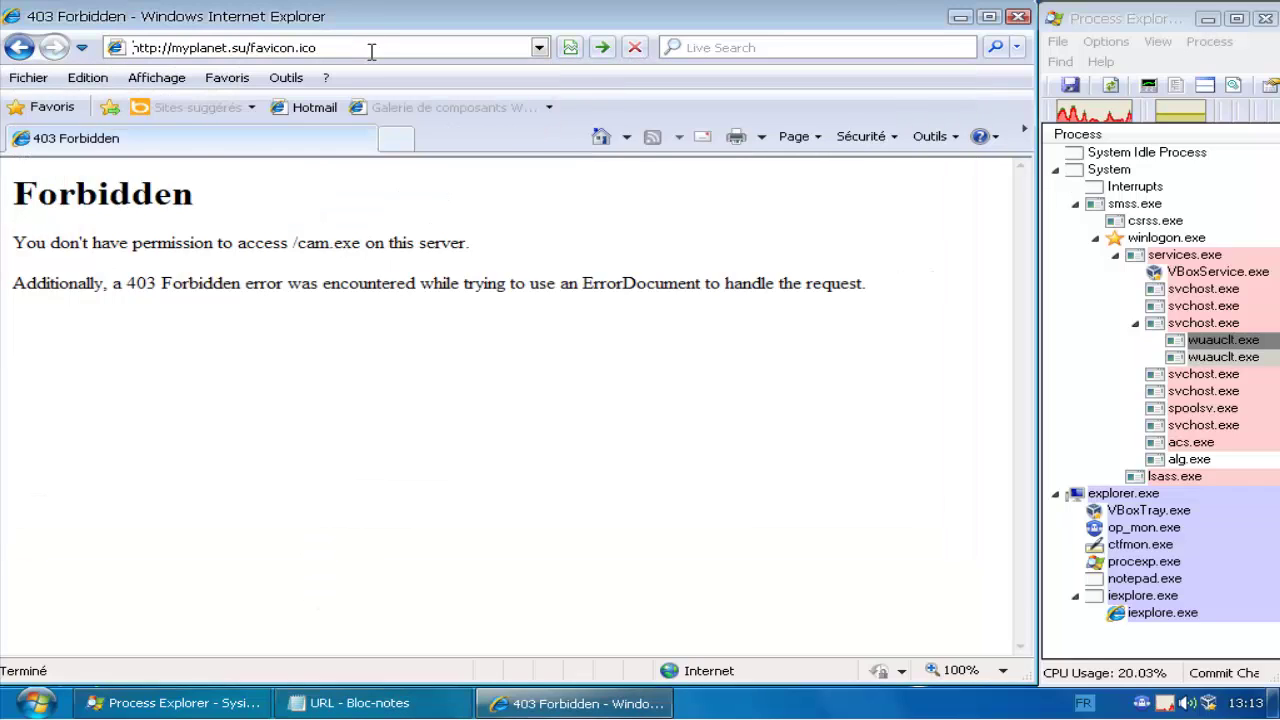
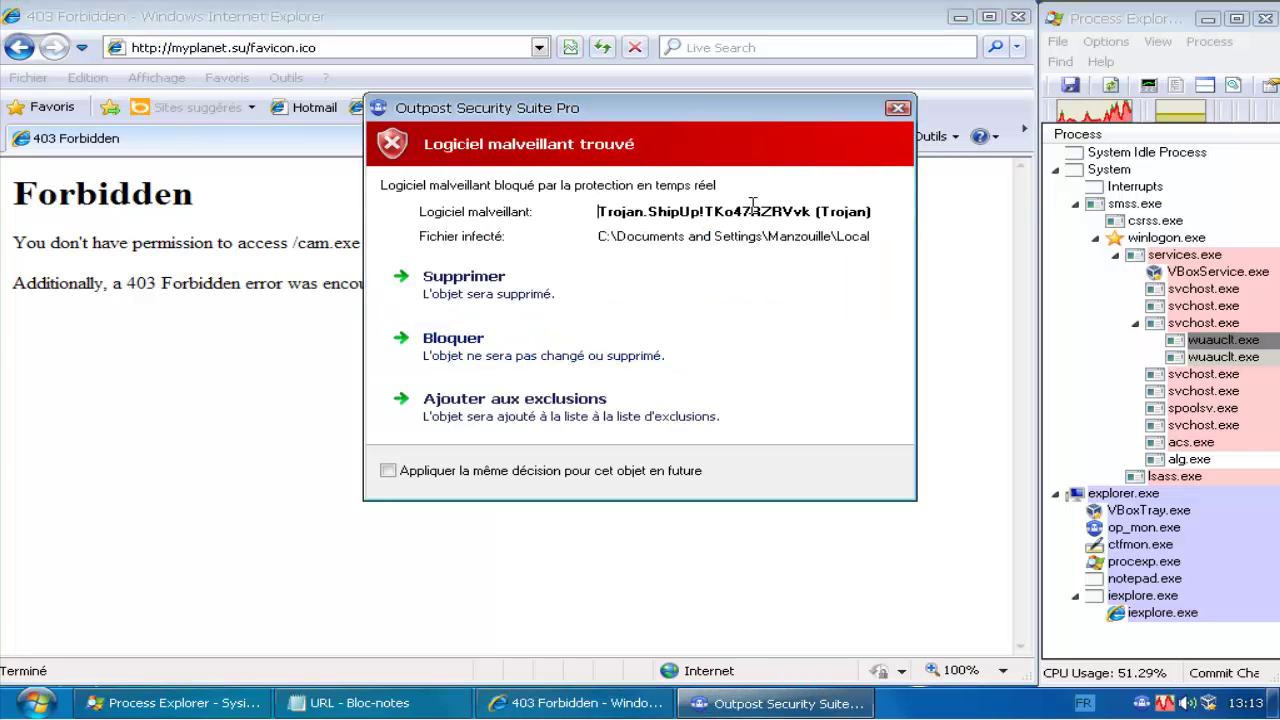
Step: Choose to delete the Trojan detected from favicon.ico, and add "(av)" after the third URL in the notes
left_click(600, 278)
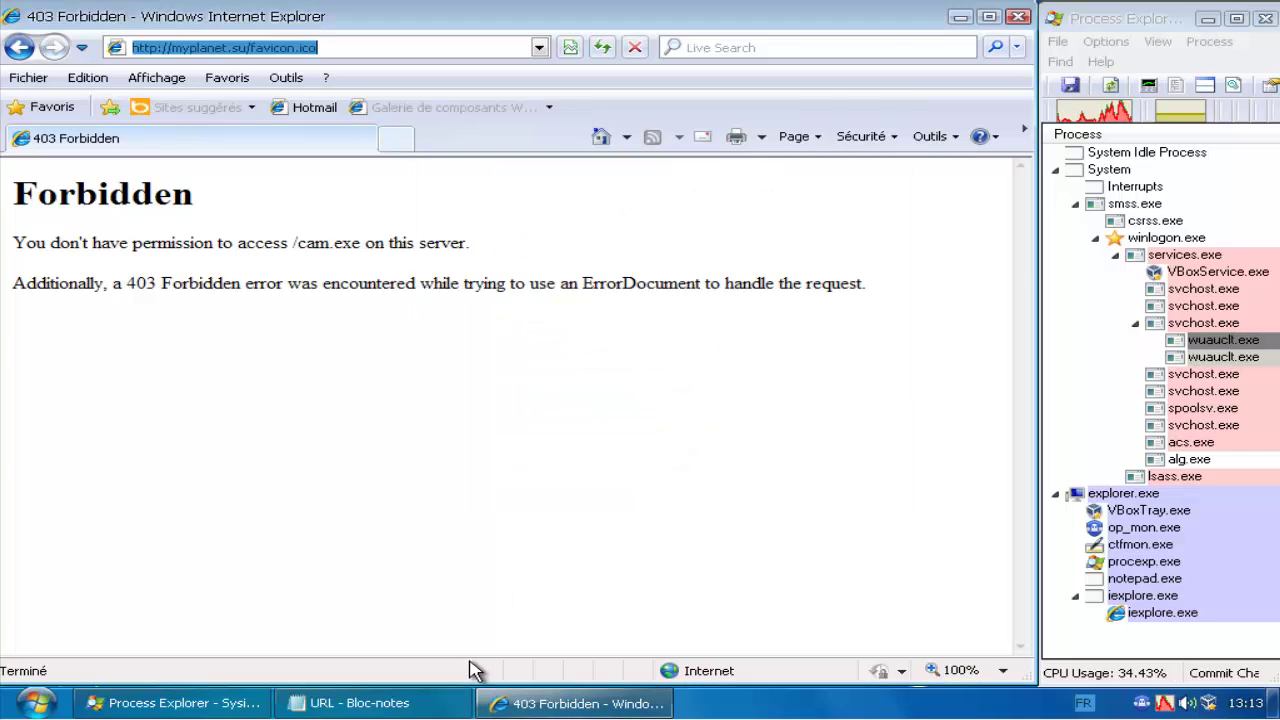
left_click(407, 706)
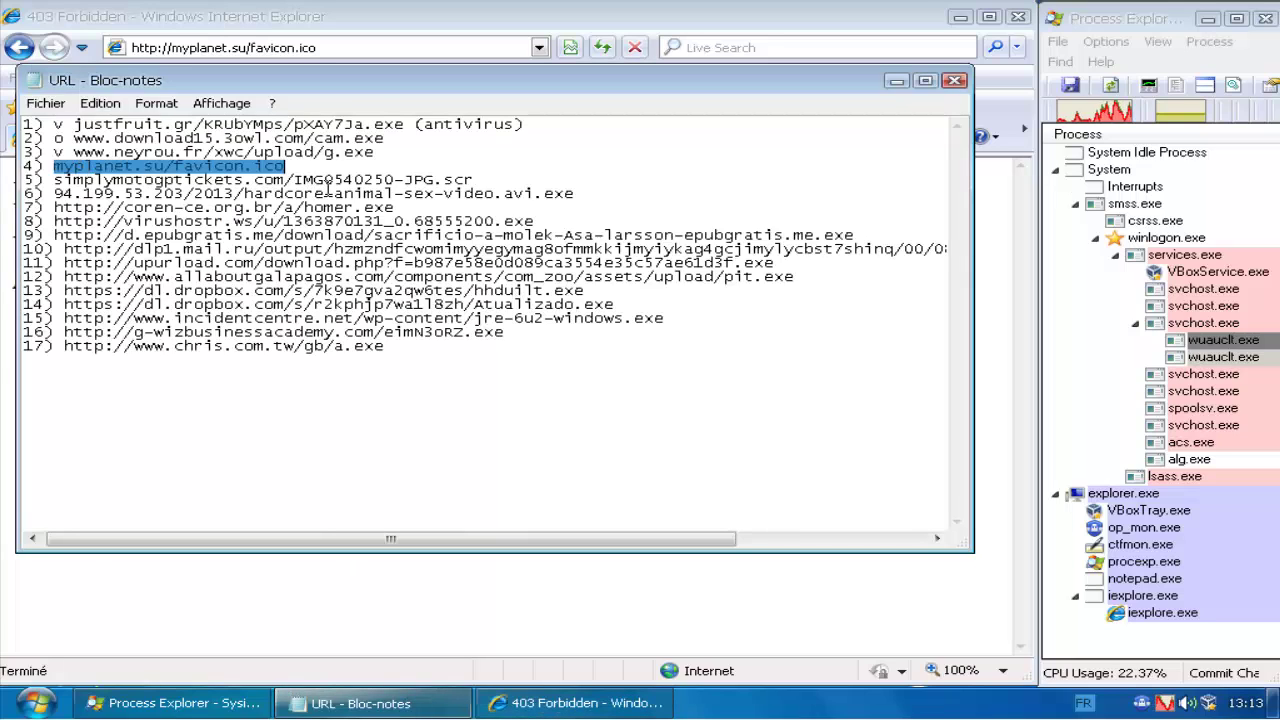
left_click(385, 151)
type("'")
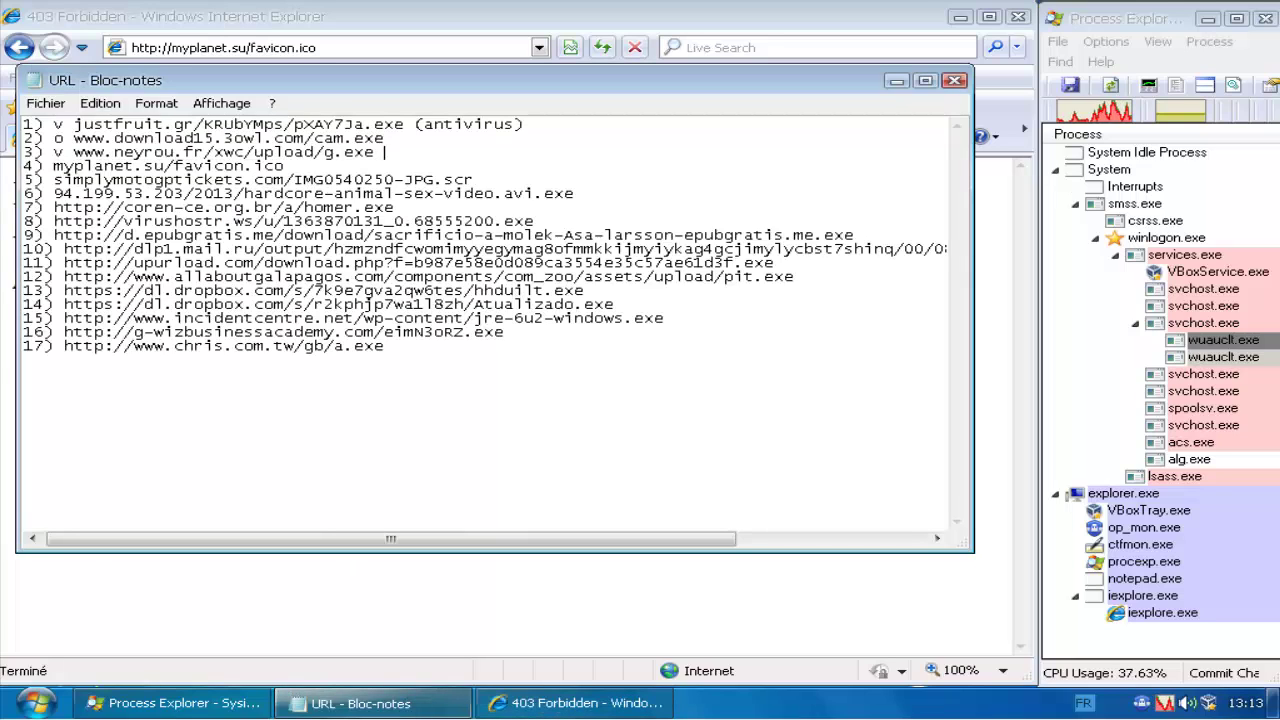
type("(av)")
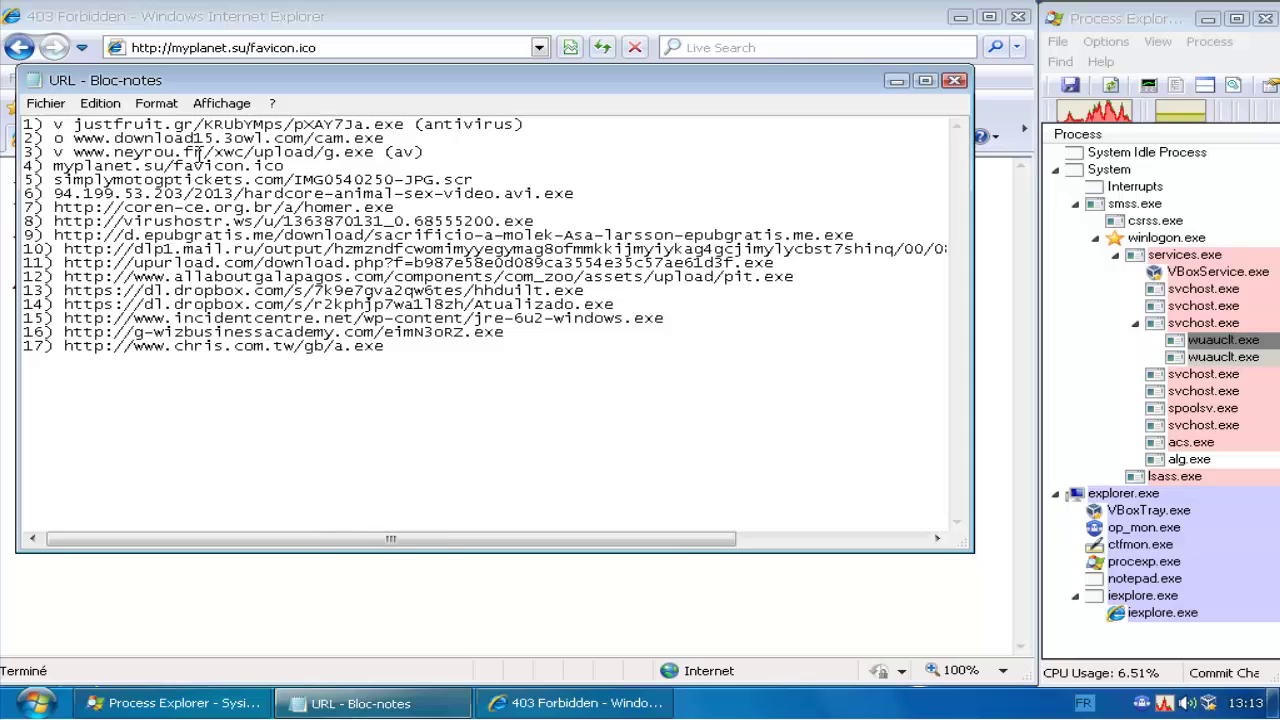
Step: Mark the fourth URL in the notes with "v" in front and "(av)" after it
left_click(55, 166)
type("v ")
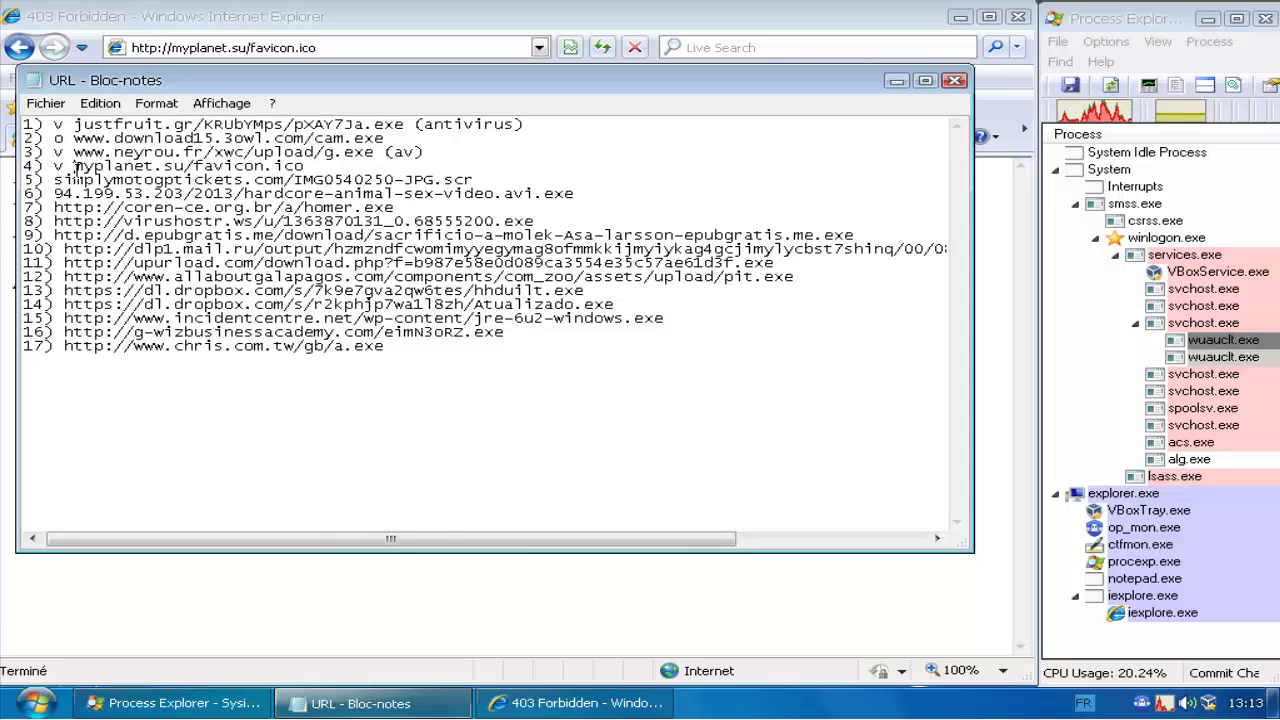
type(" (a")
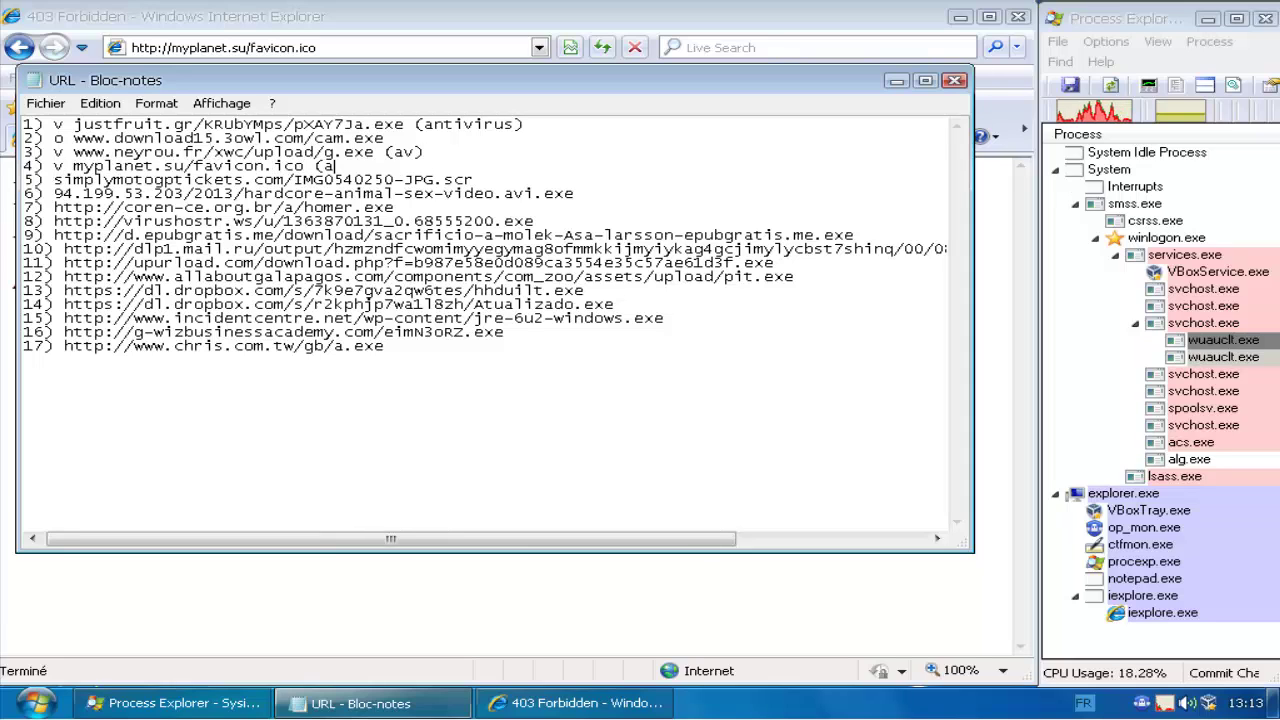
type("v)")
Step: Load the fifth URL, simplymotogptickets.com/IMG0540250-JPG.scr, in Internet Explorer and run the downloaded file despite the unknown publisher
left_click_drag(473, 179, 50, 183)
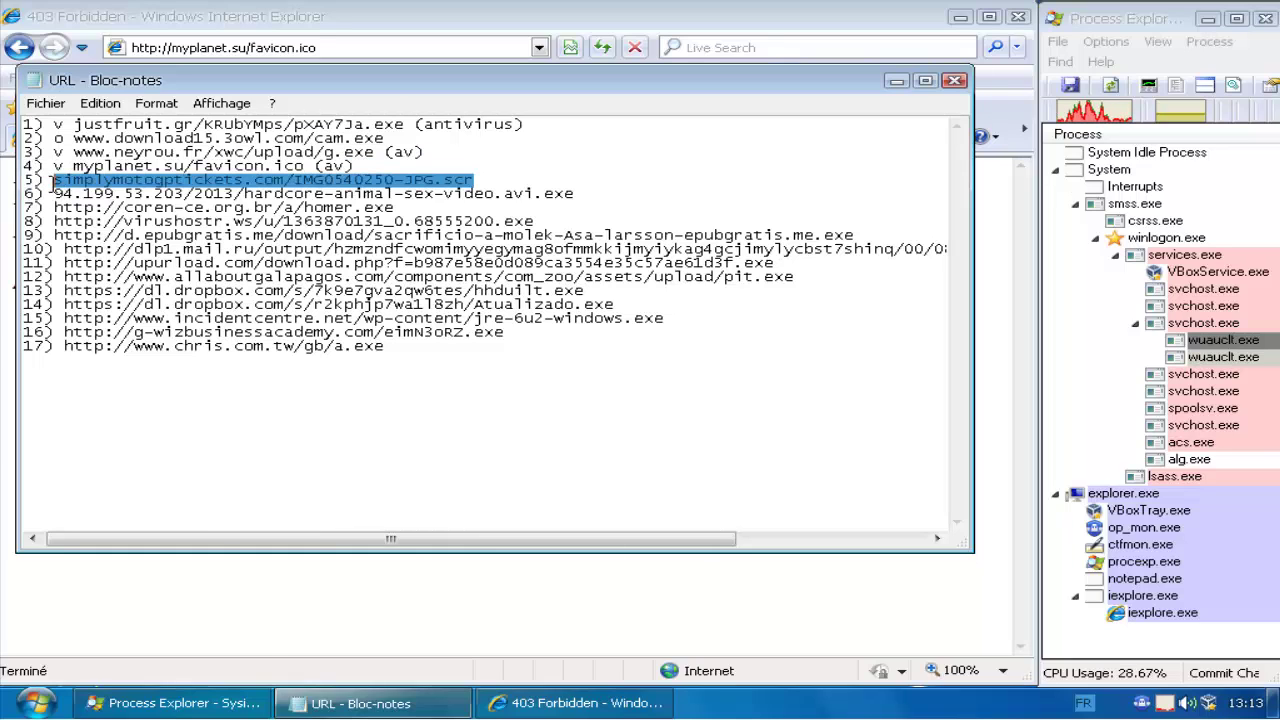
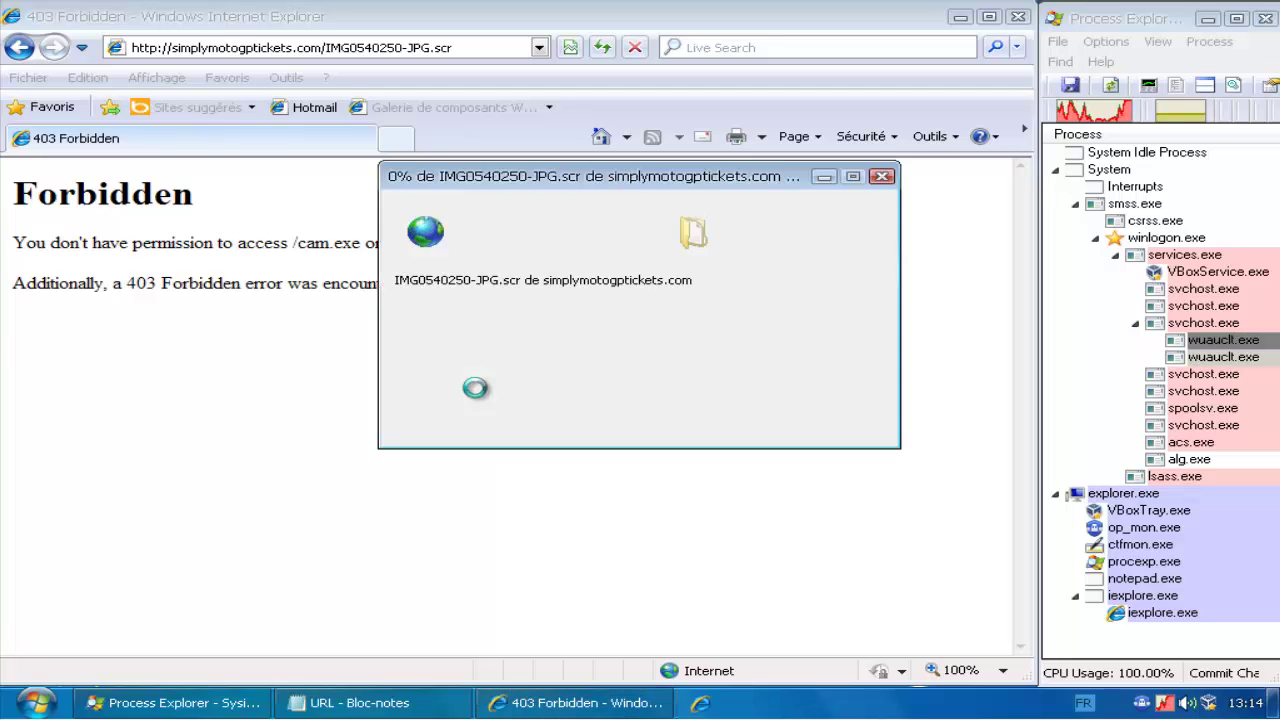
left_click(603, 364)
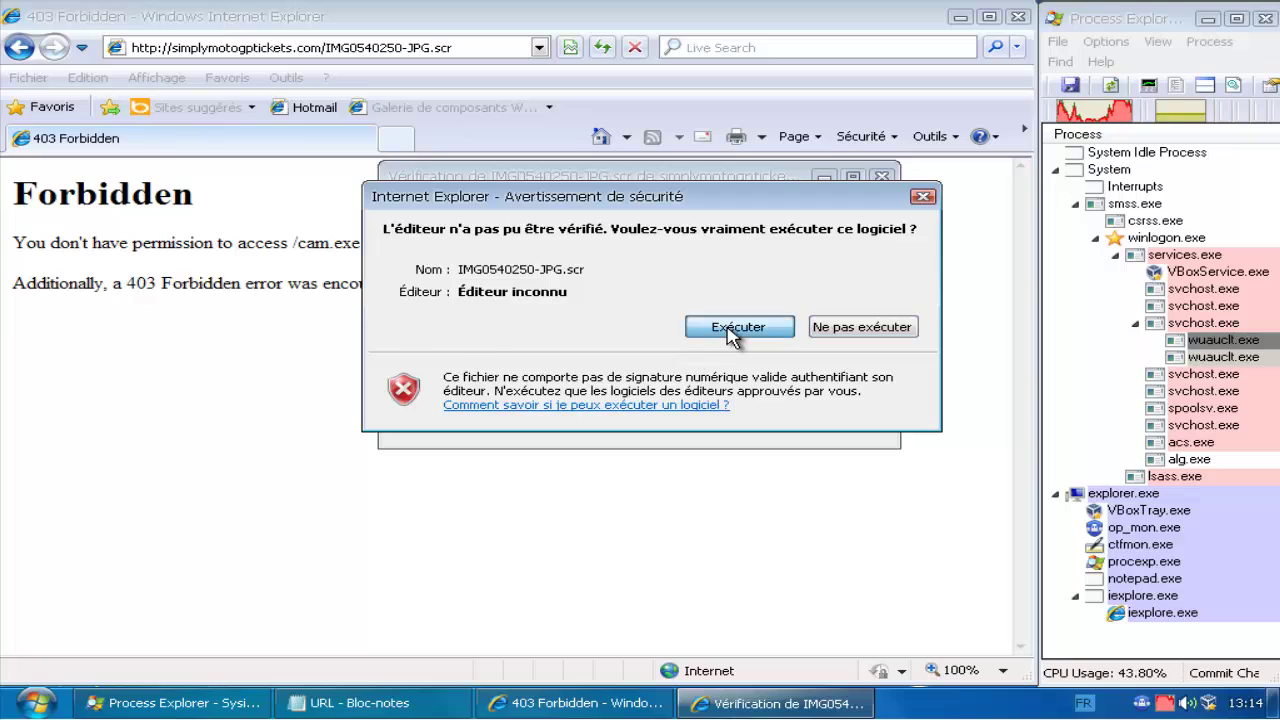
left_click(728, 328)
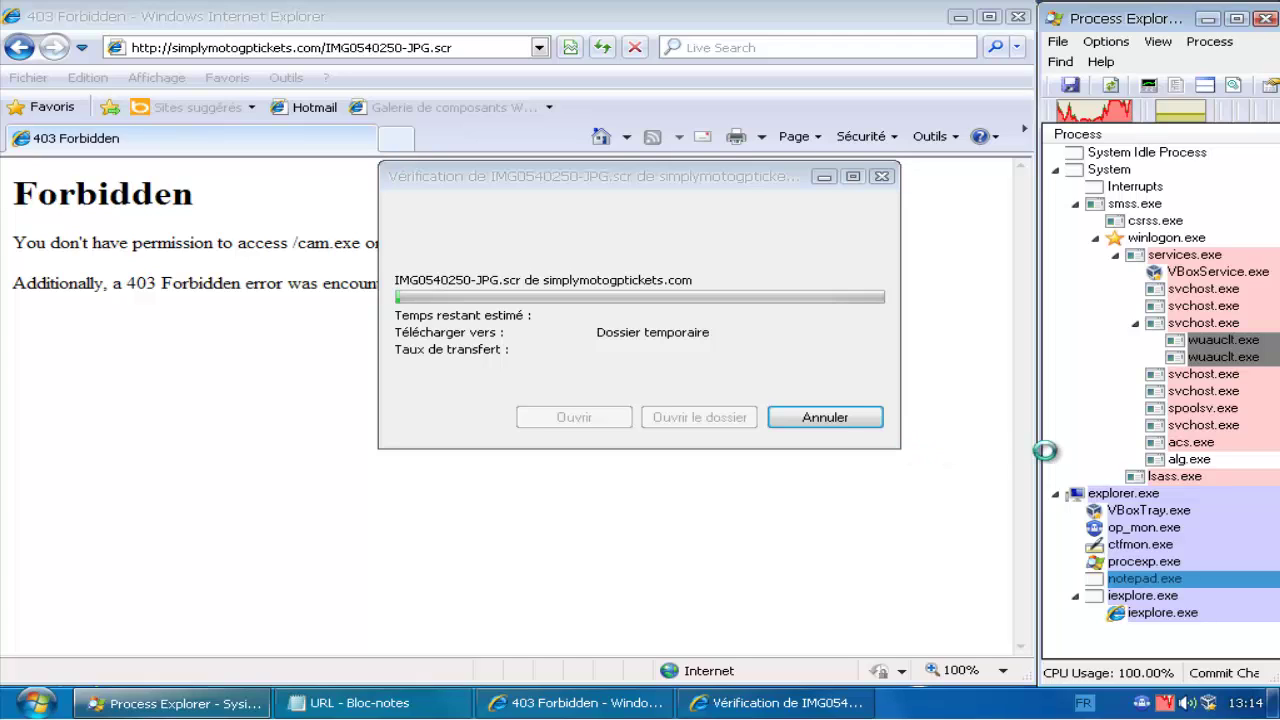
Step: Send the suspicious IMG0540250-JPG[1].scr file to Agnitum for analysis, and inspect the suspect object's name in the alert
left_click(1171, 611)
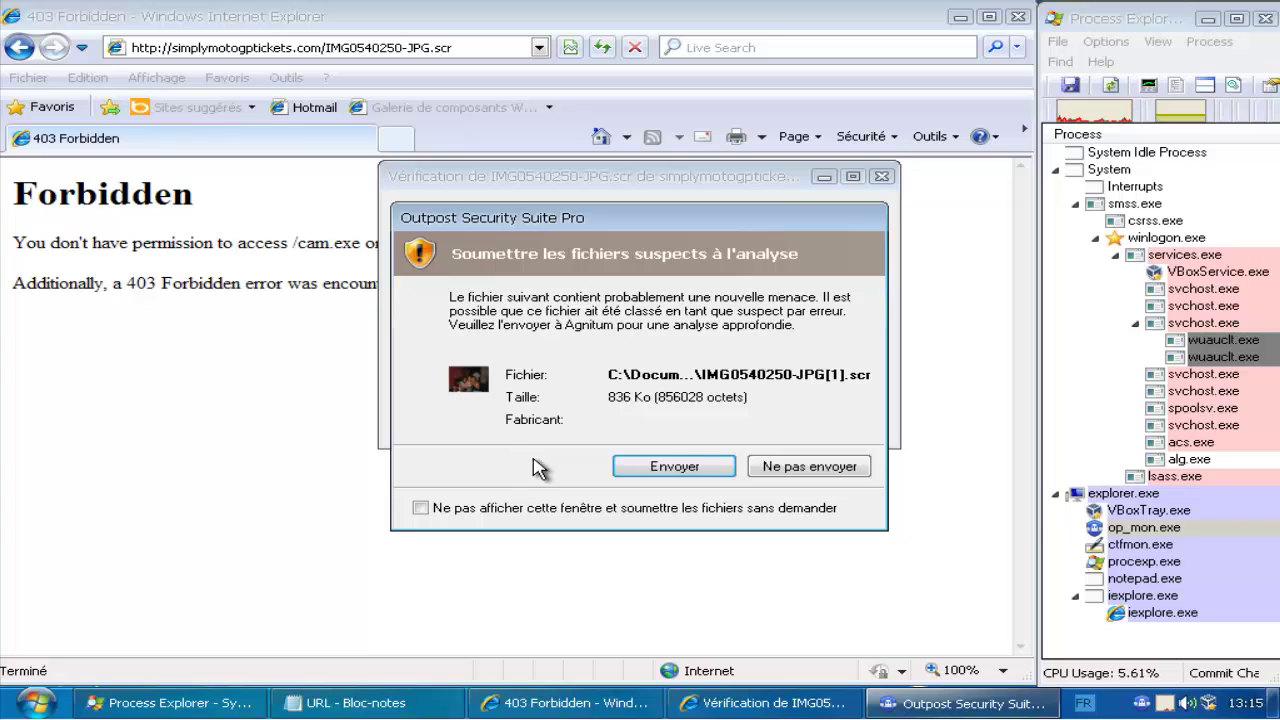
left_click(650, 468)
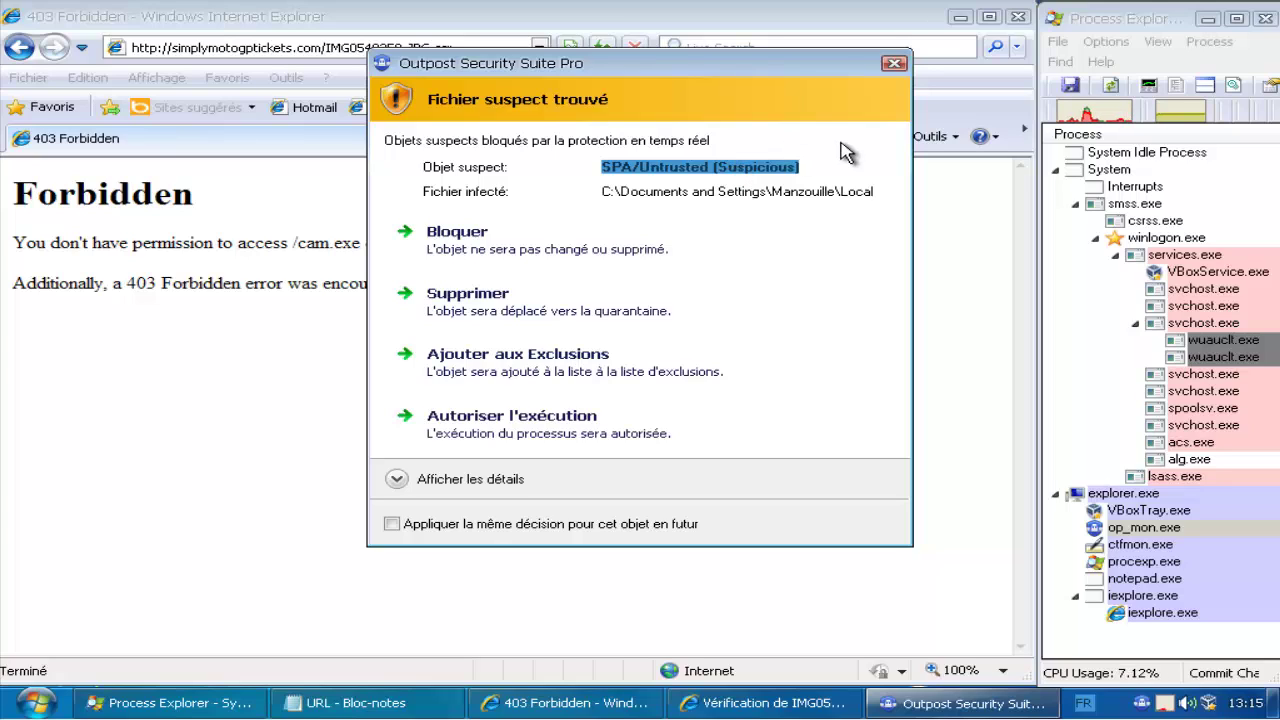
left_click(773, 167)
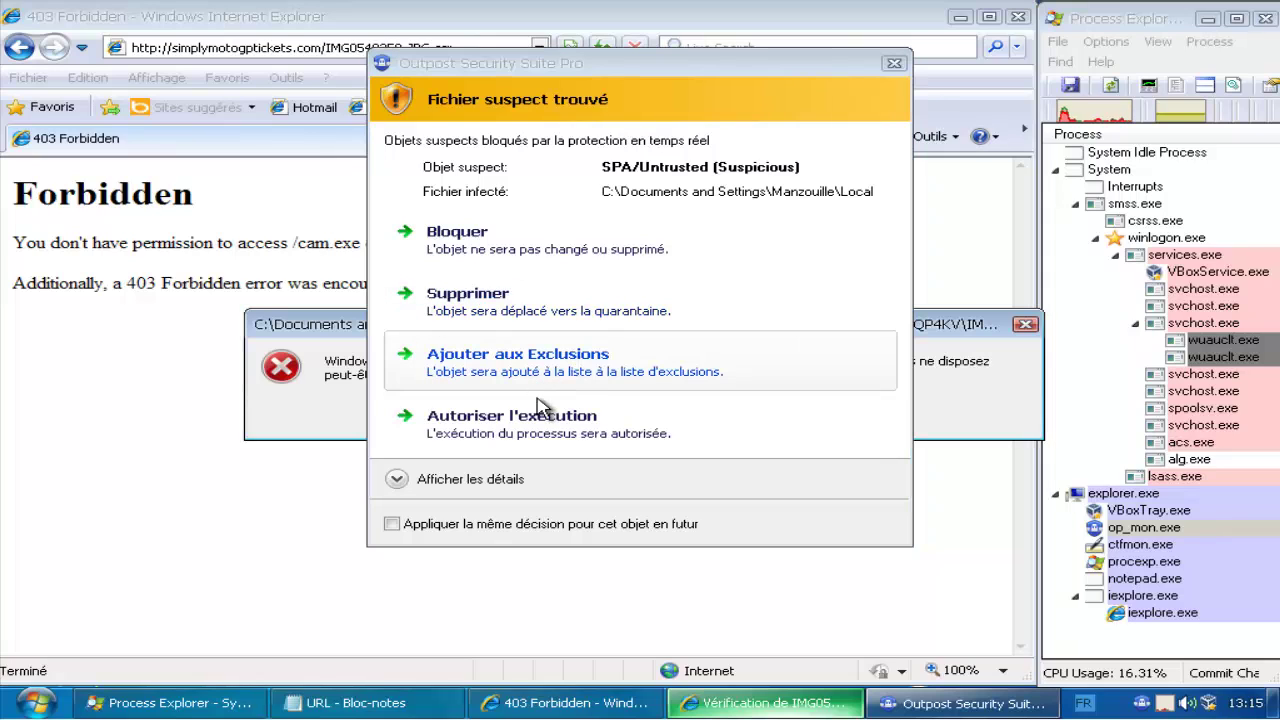
Step: Choose to delete the suspicious file from the fifth URL, and mark that URL in the notes with "v" in front and "(cloud)" after it
left_click(535, 312)
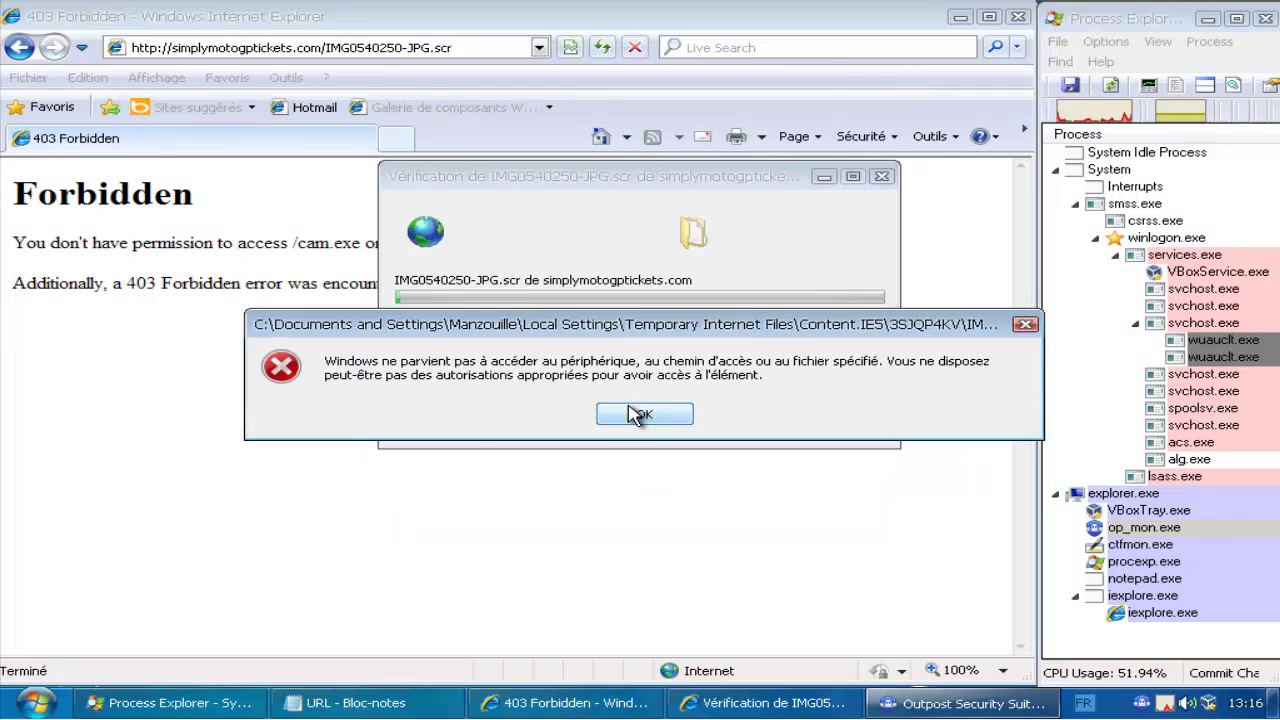
left_click(638, 414)
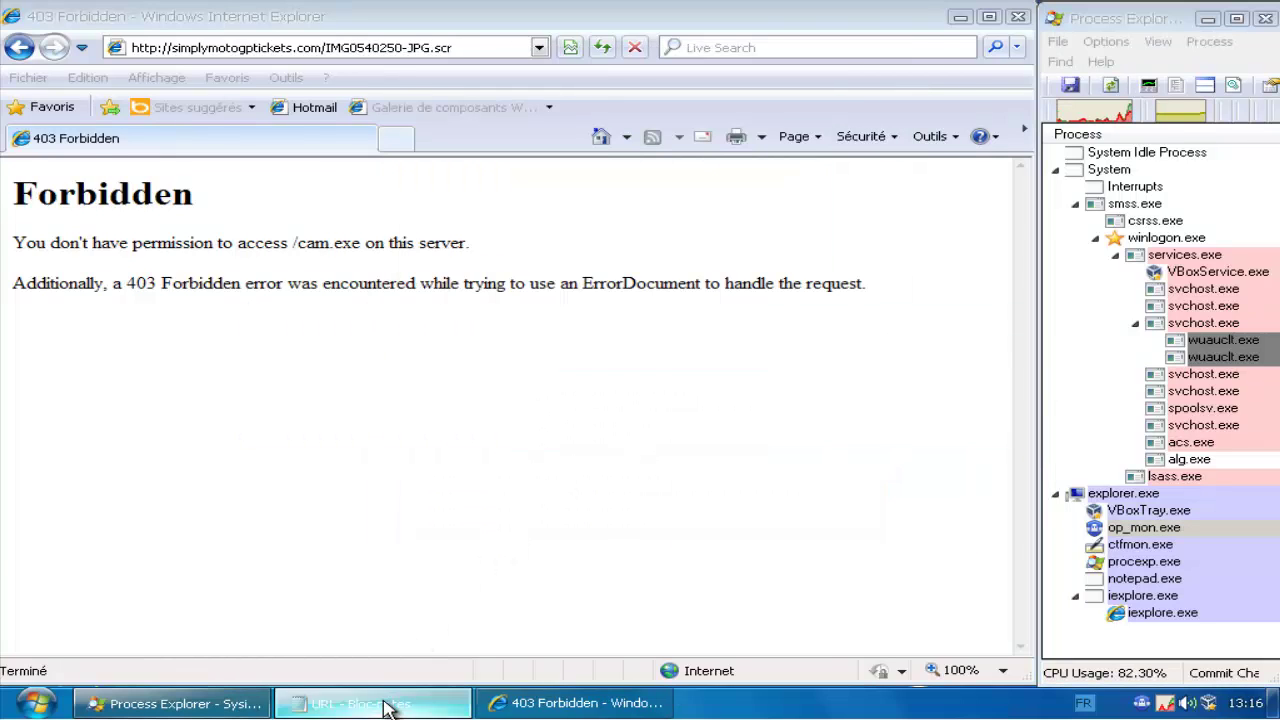
left_click(386, 702)
left_click(54, 180)
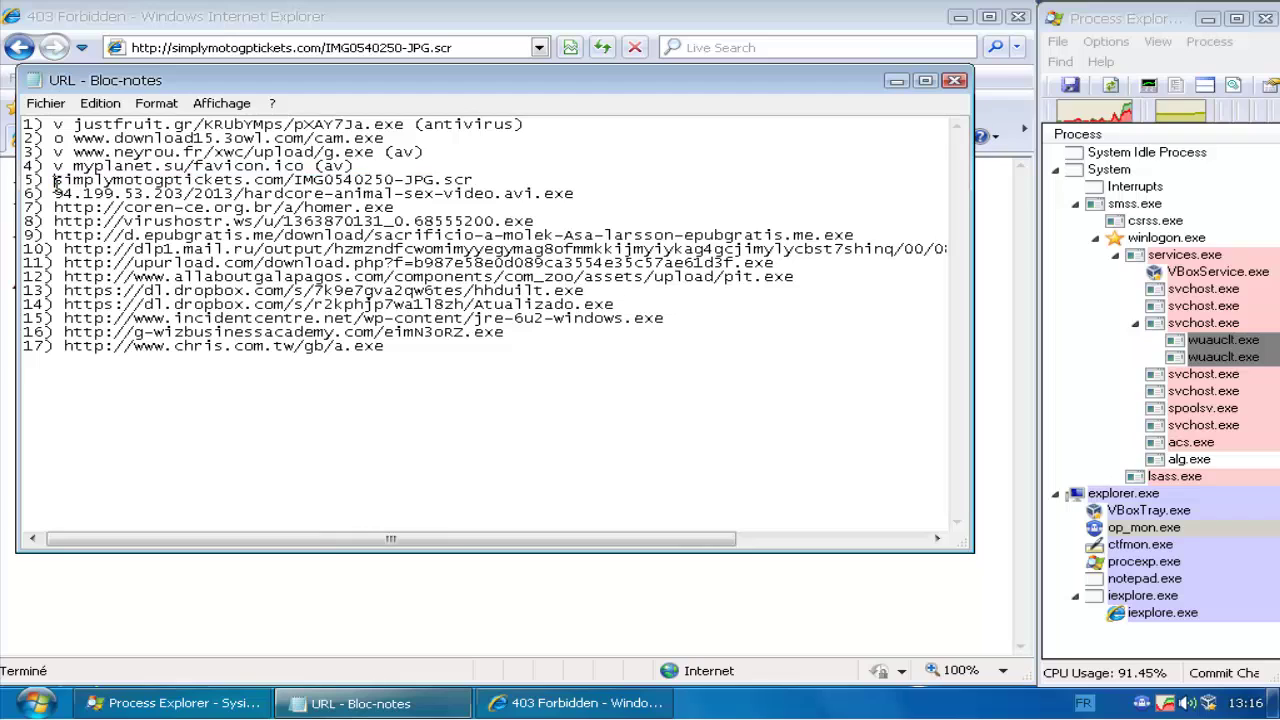
type("v")
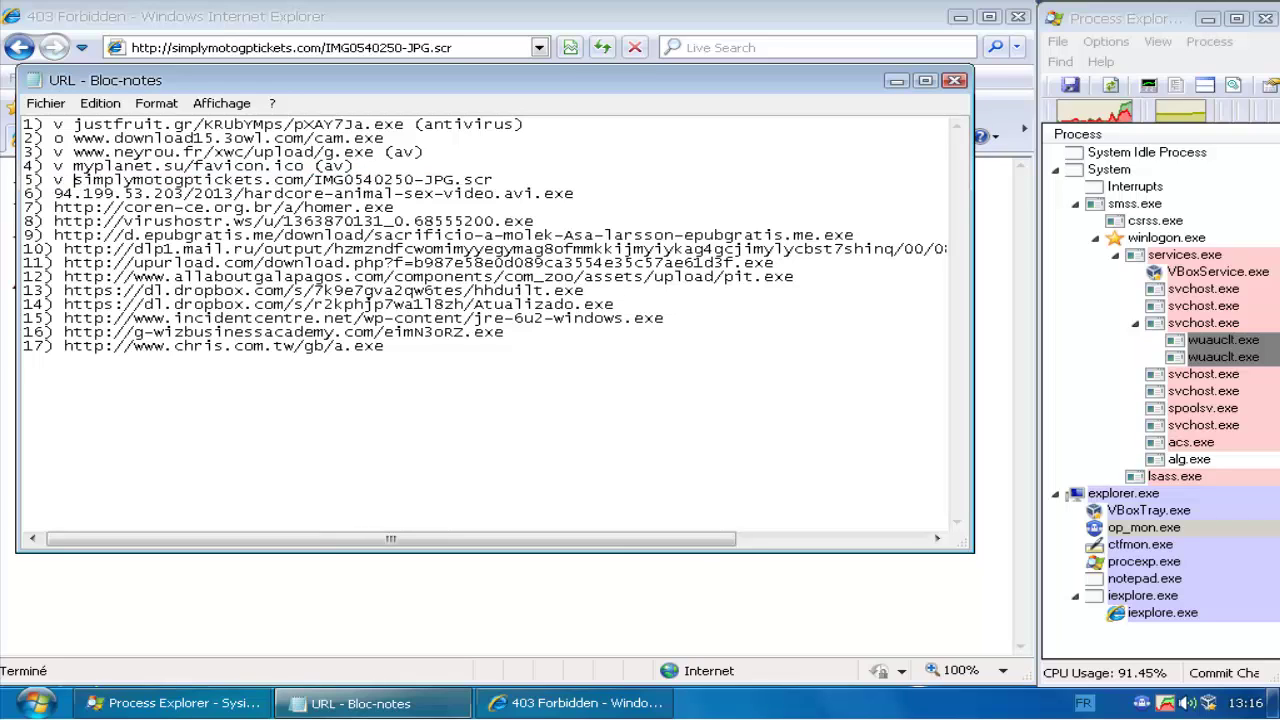
left_click(509, 176)
type("(cl")
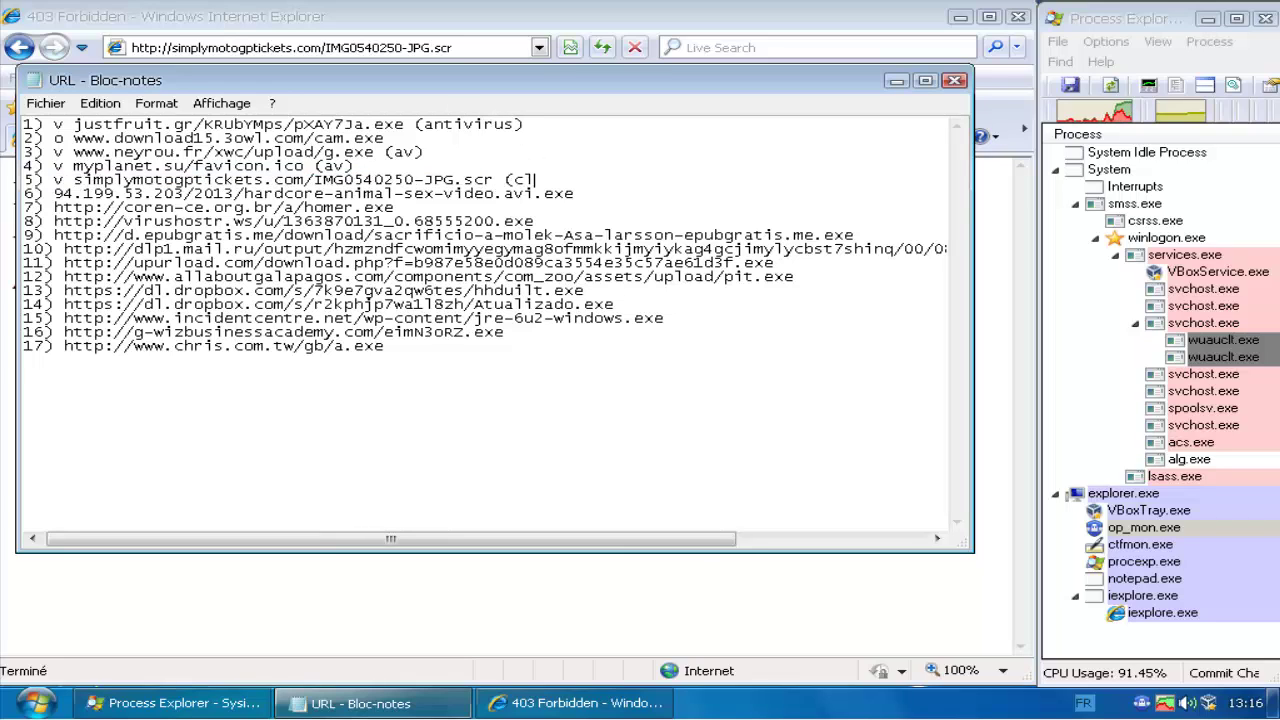
type("oud)")
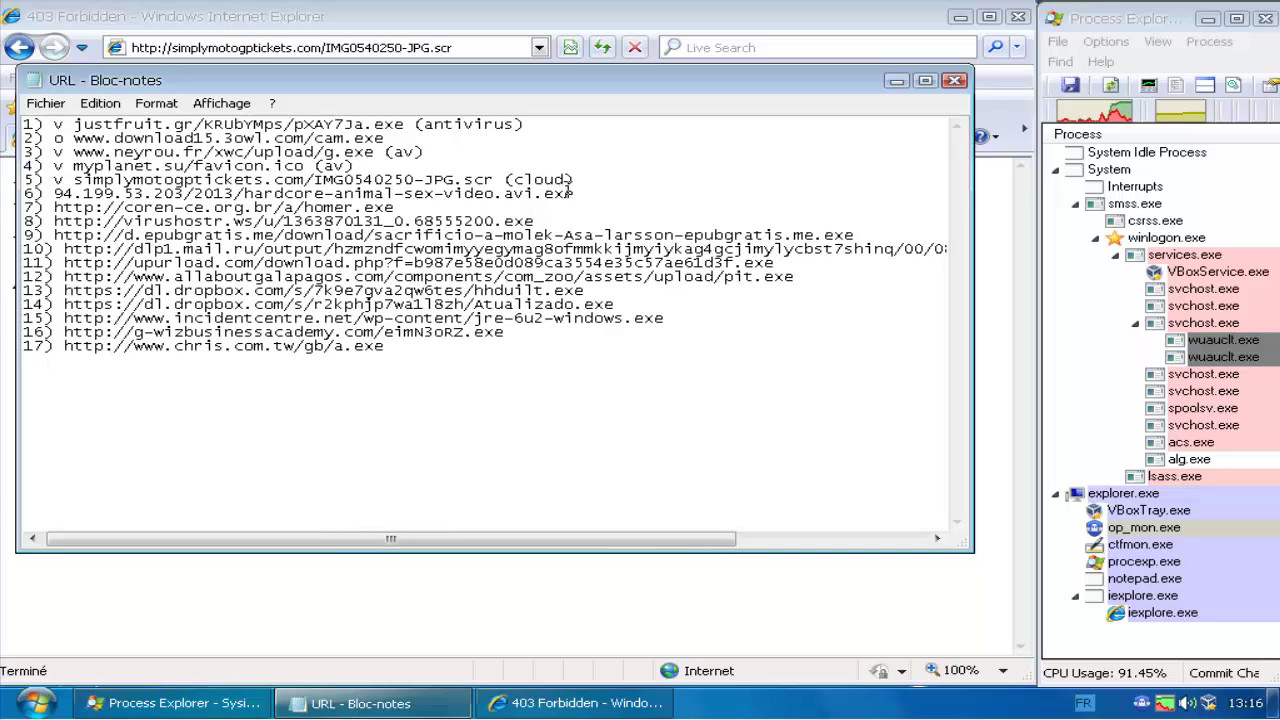
Step: Load the sixth URL in Internet Explorer, run the downloaded .avi.exe file despite the unknown publisher, and send it to Agnitum for analysis
left_click_drag(570, 190, 66, 195)
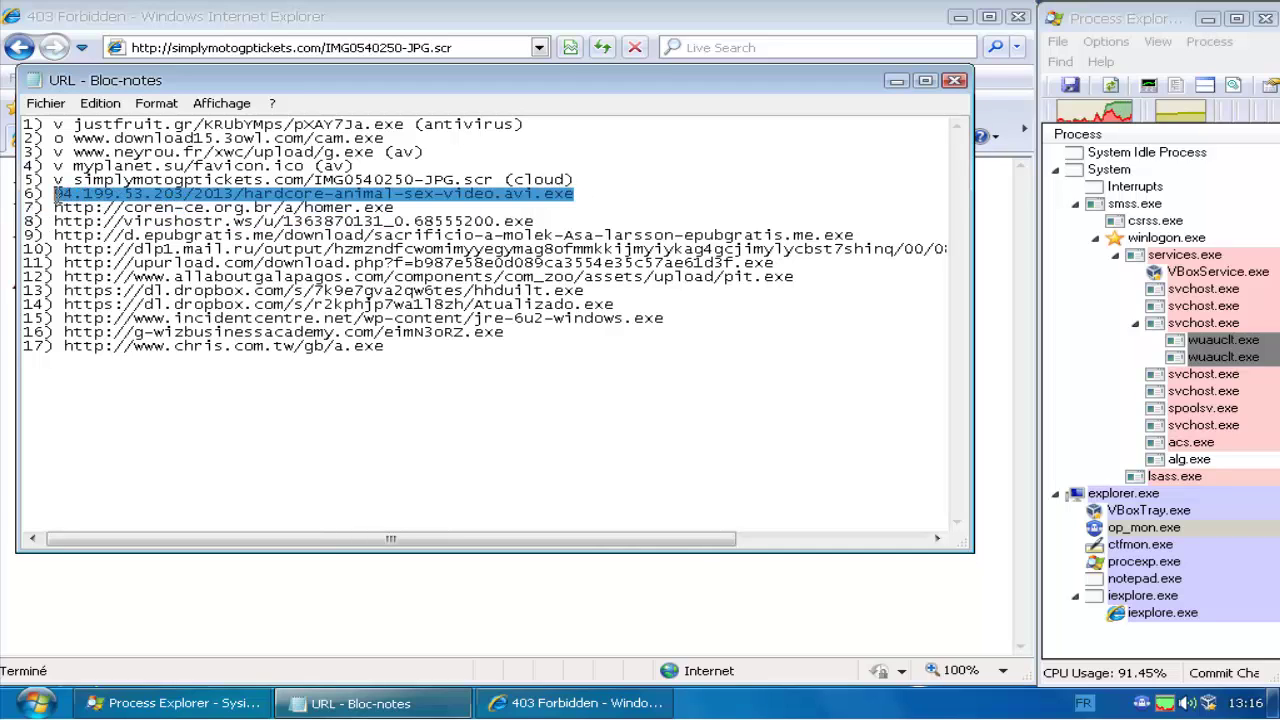
left_click(290, 595)
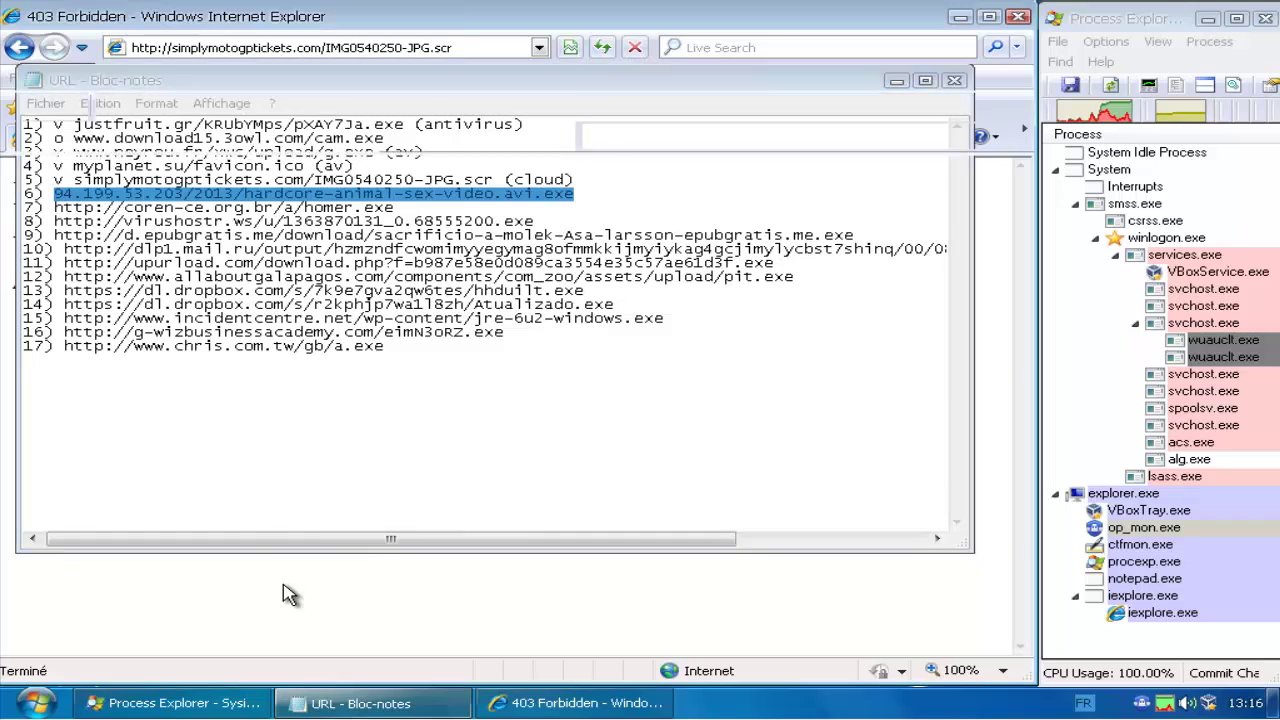
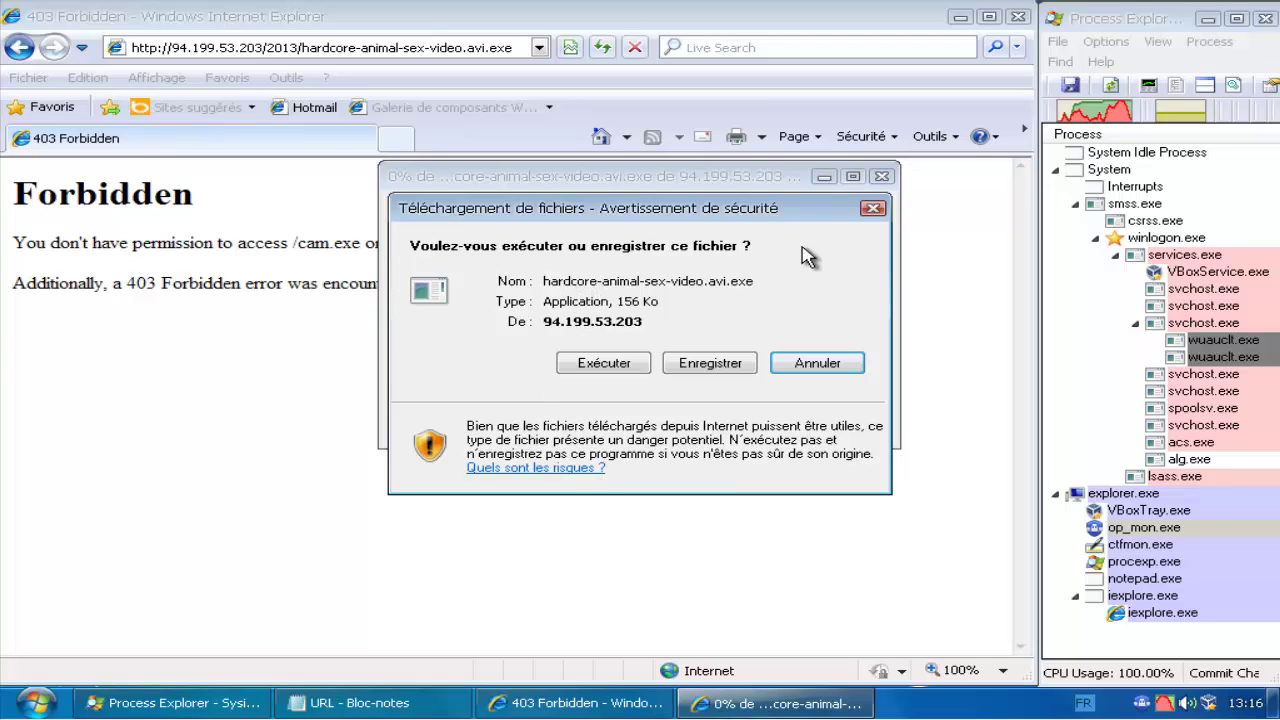
left_click(607, 364)
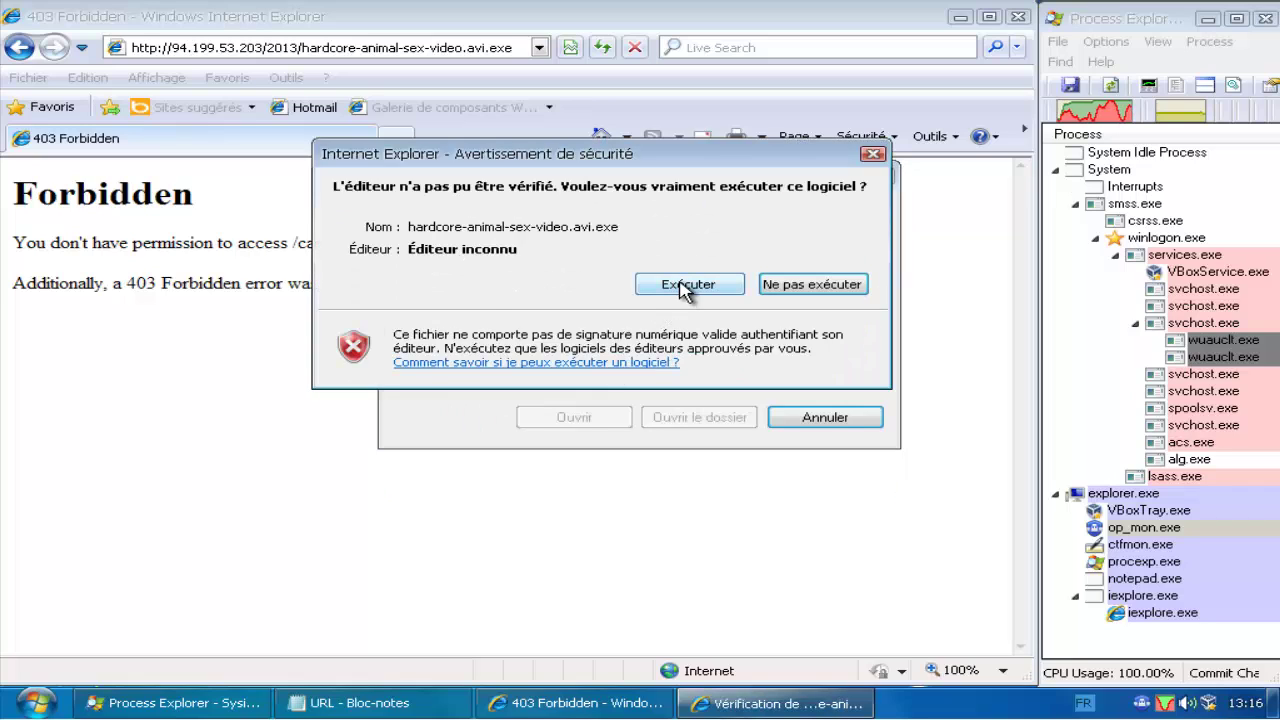
left_click(684, 285)
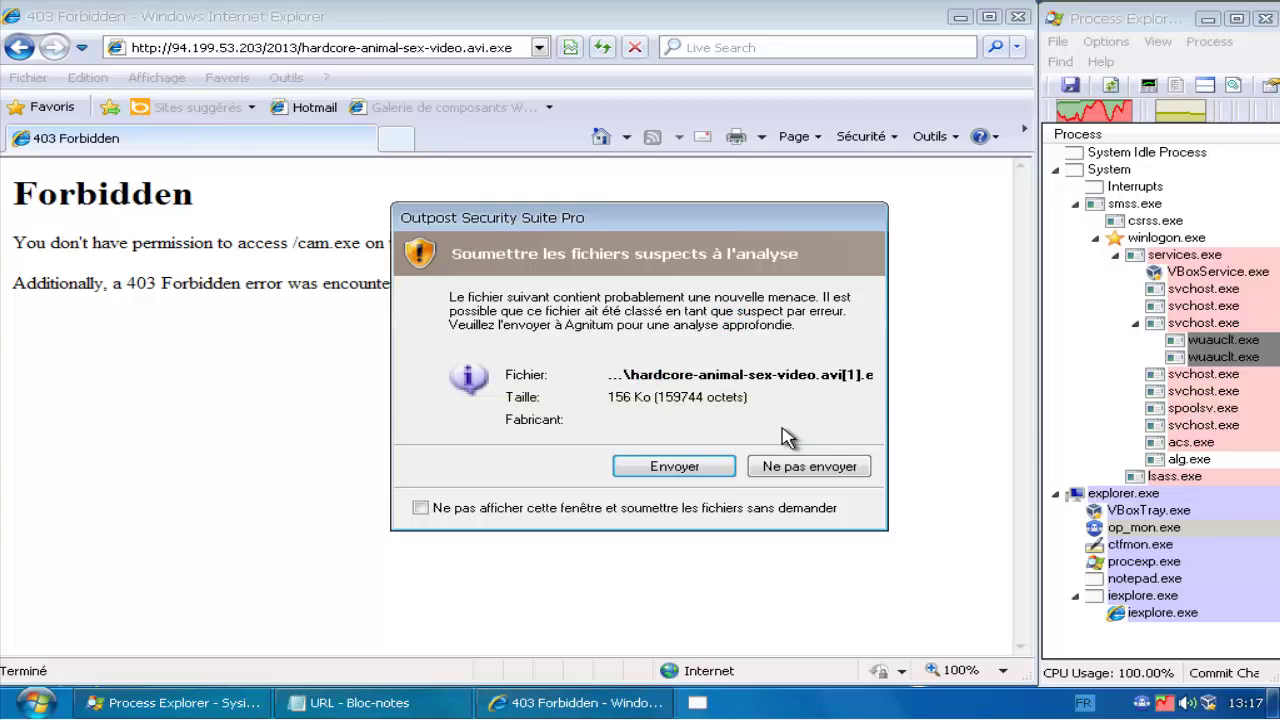
left_click(674, 466)
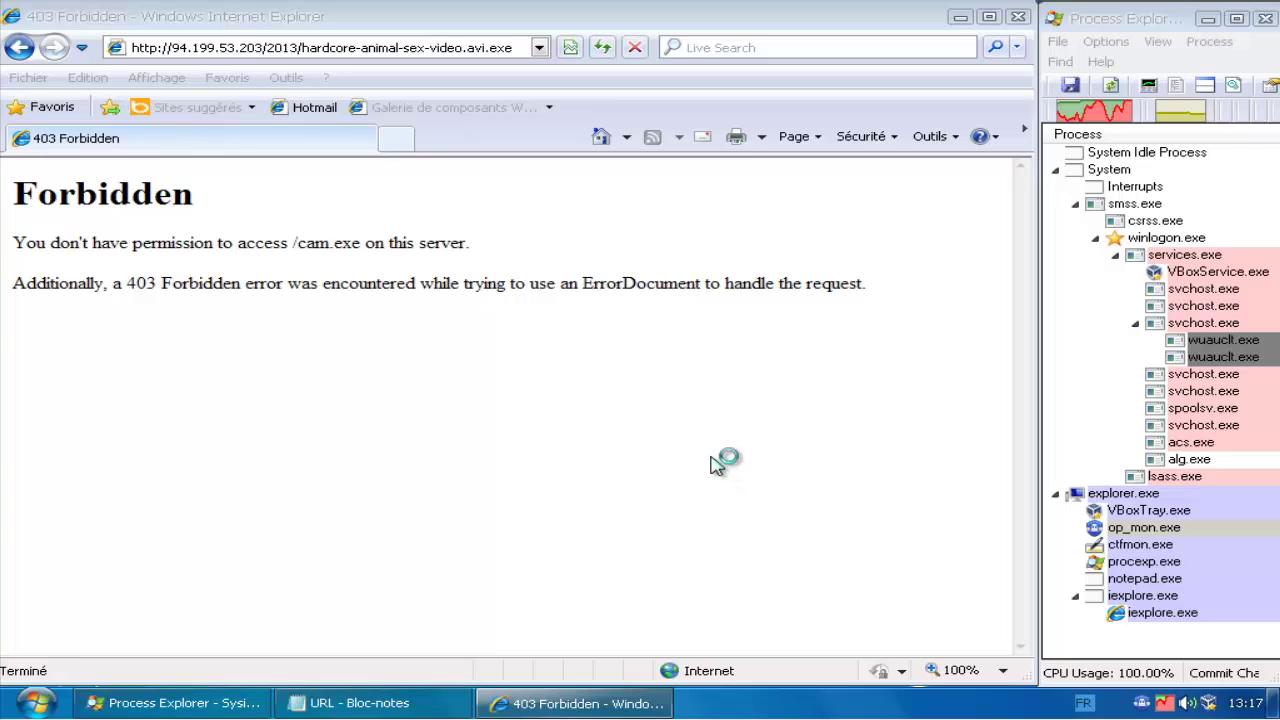
left_click(1190, 564)
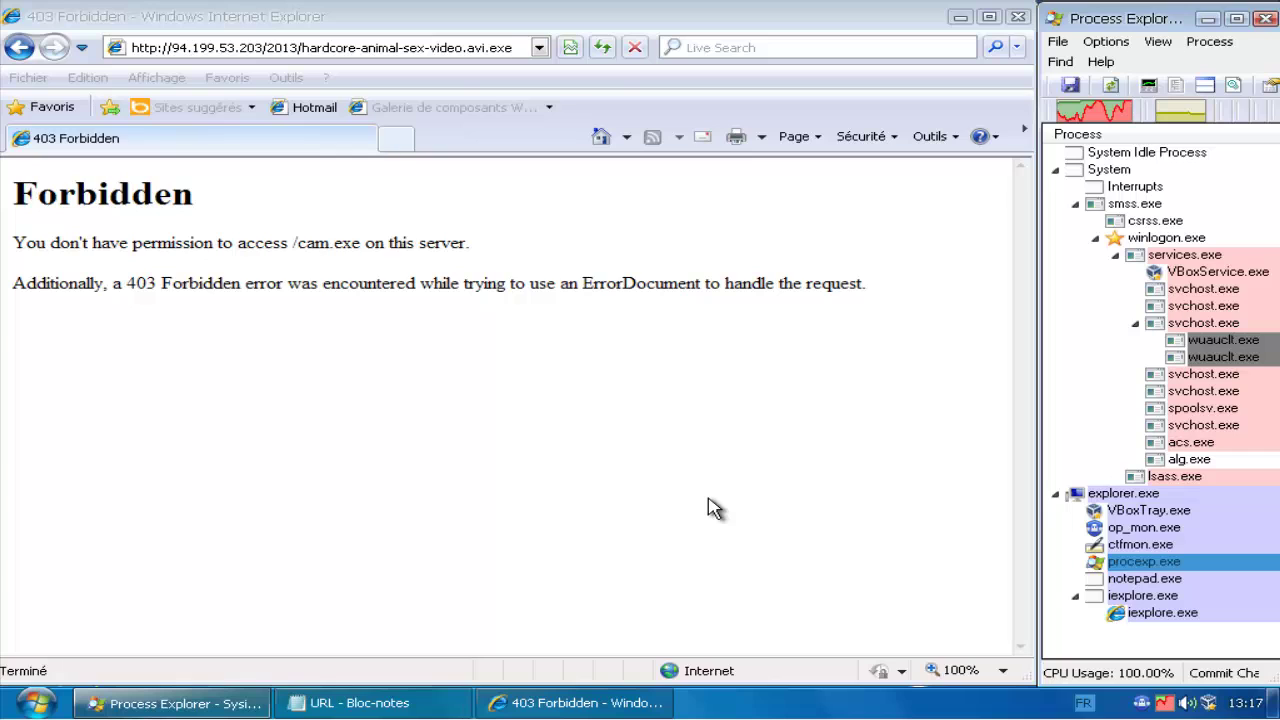
Step: Load the seventh URL from the notes, coren-ce.org.br/a/homer.exe, in Internet Explorer
left_click(401, 47)
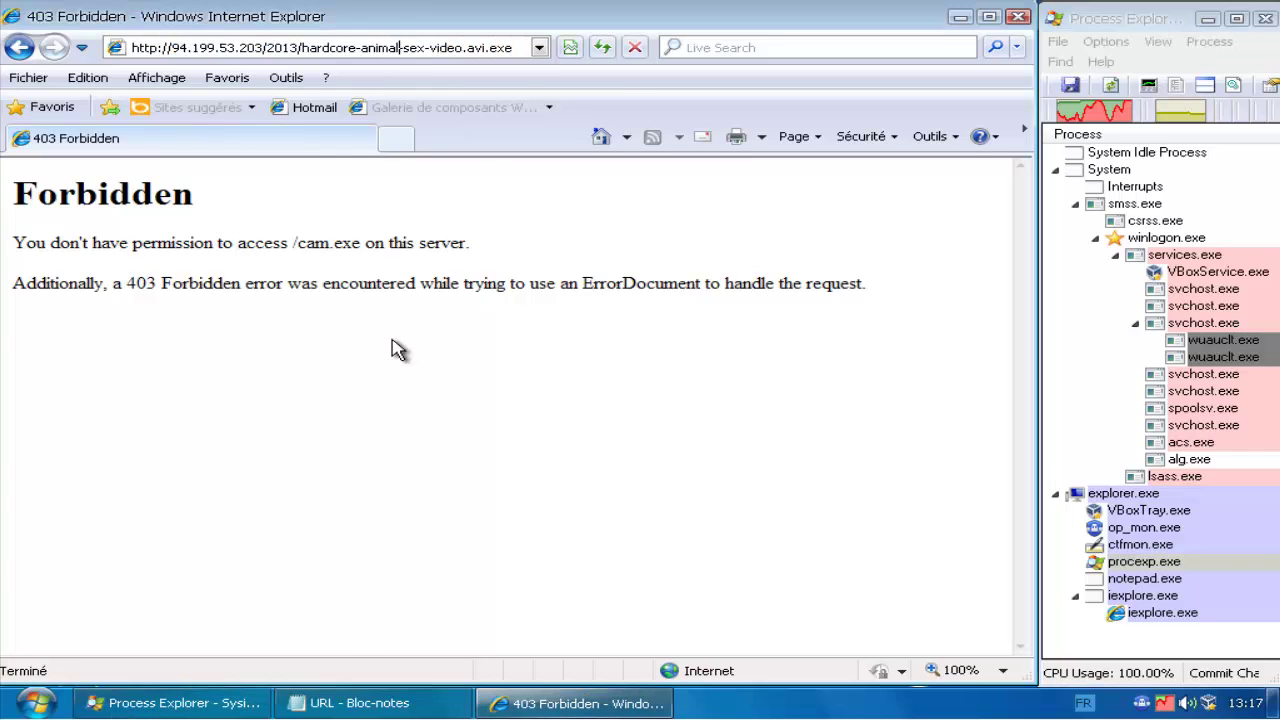
left_click(365, 703)
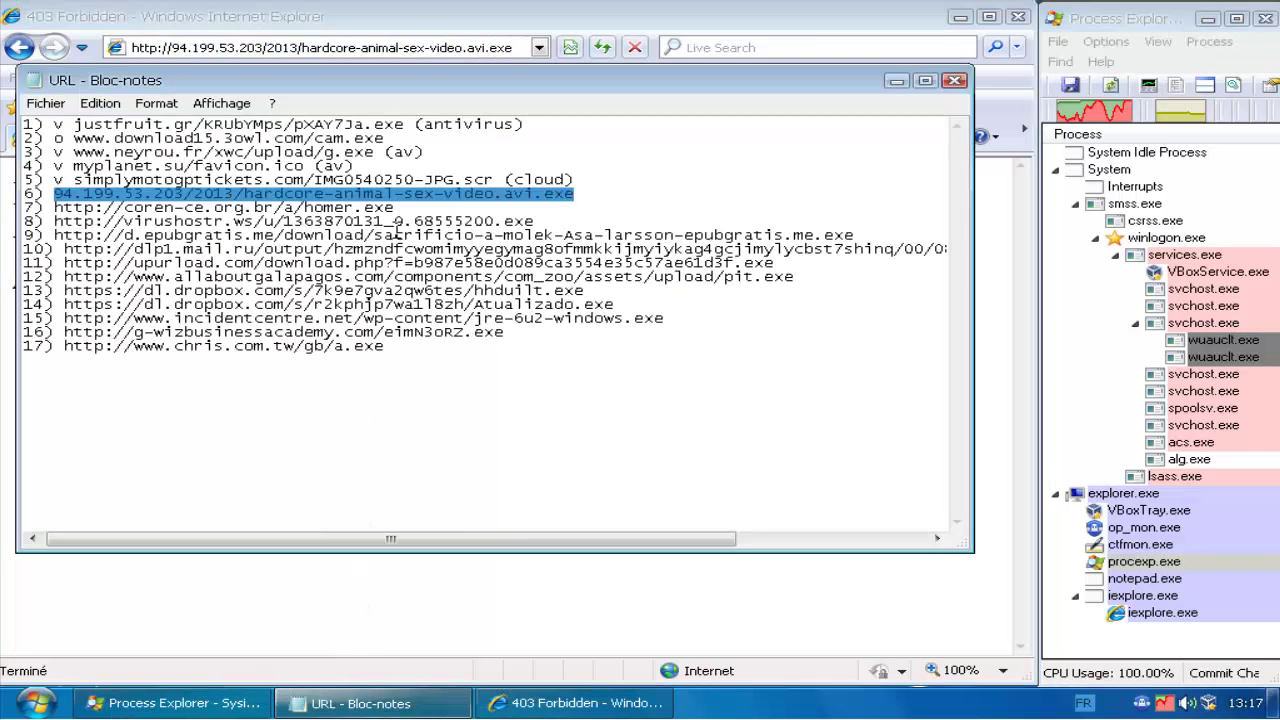
left_click_drag(405, 208, 72, 208)
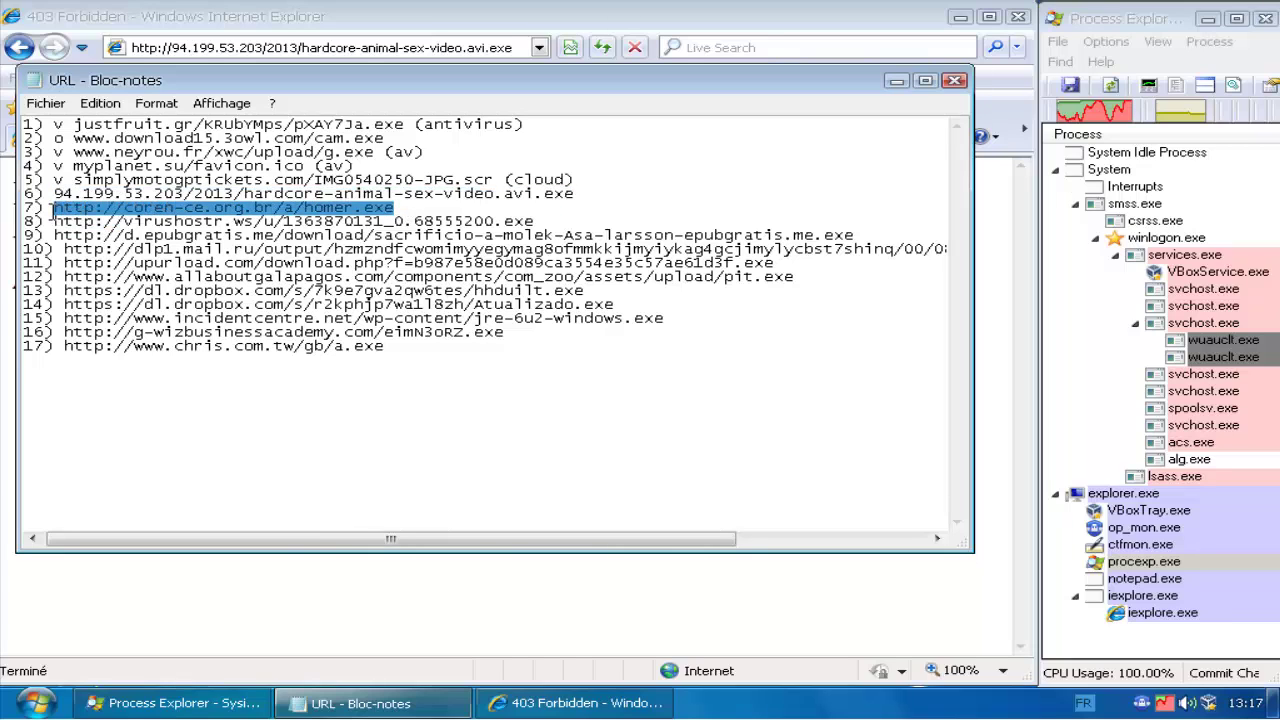
left_click(310, 605)
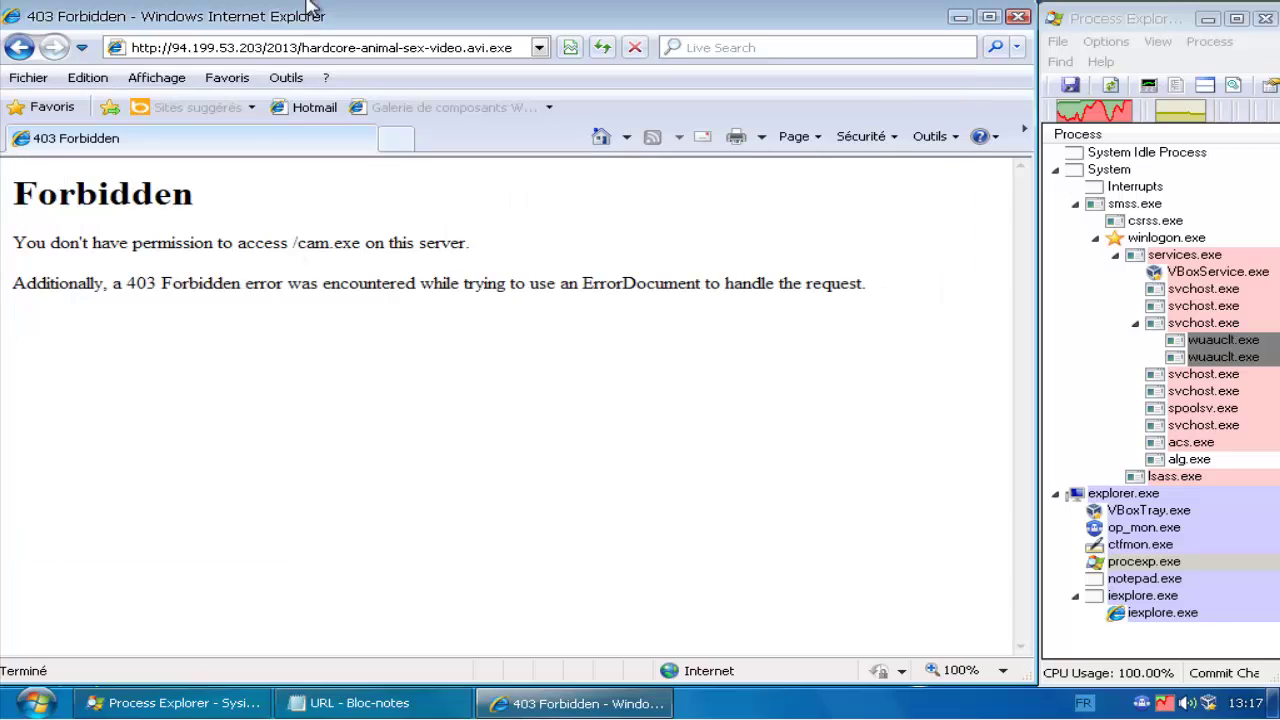
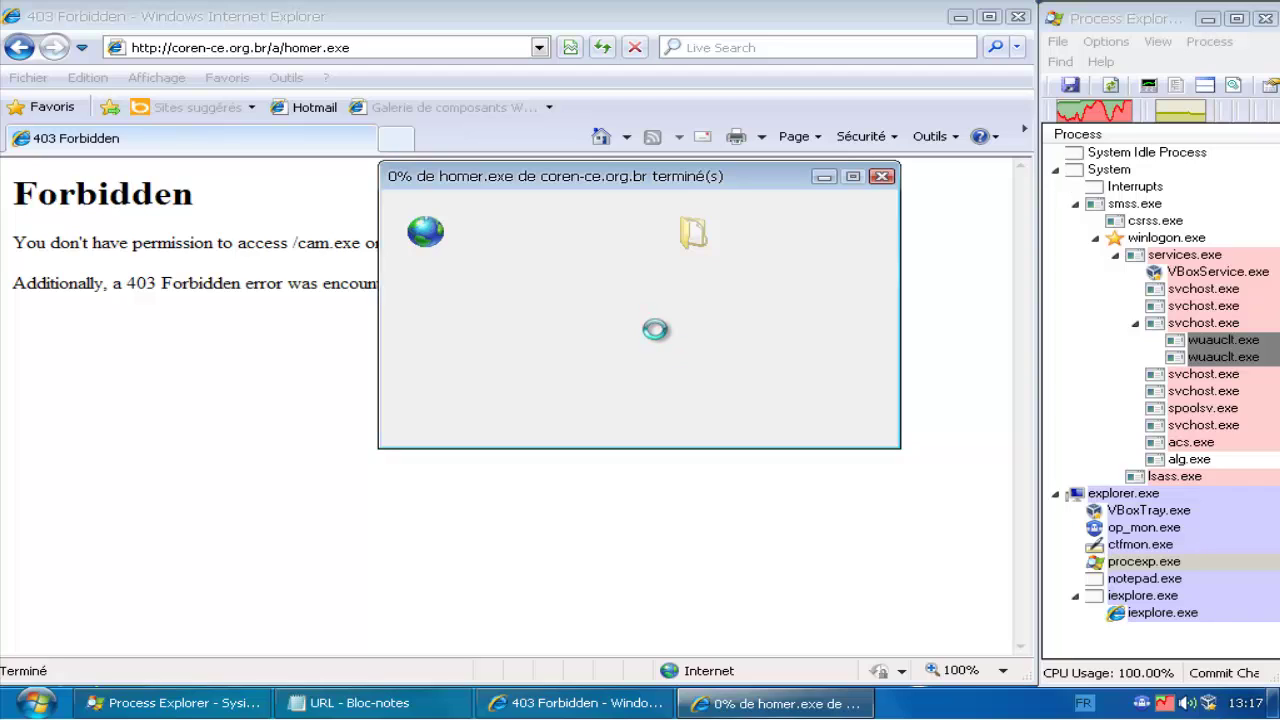
Step: Check the newly started processes, including svchost.exe, in Process Explorer, and mark the sixth URL in the notes with "x" in front
left_click(1126, 547)
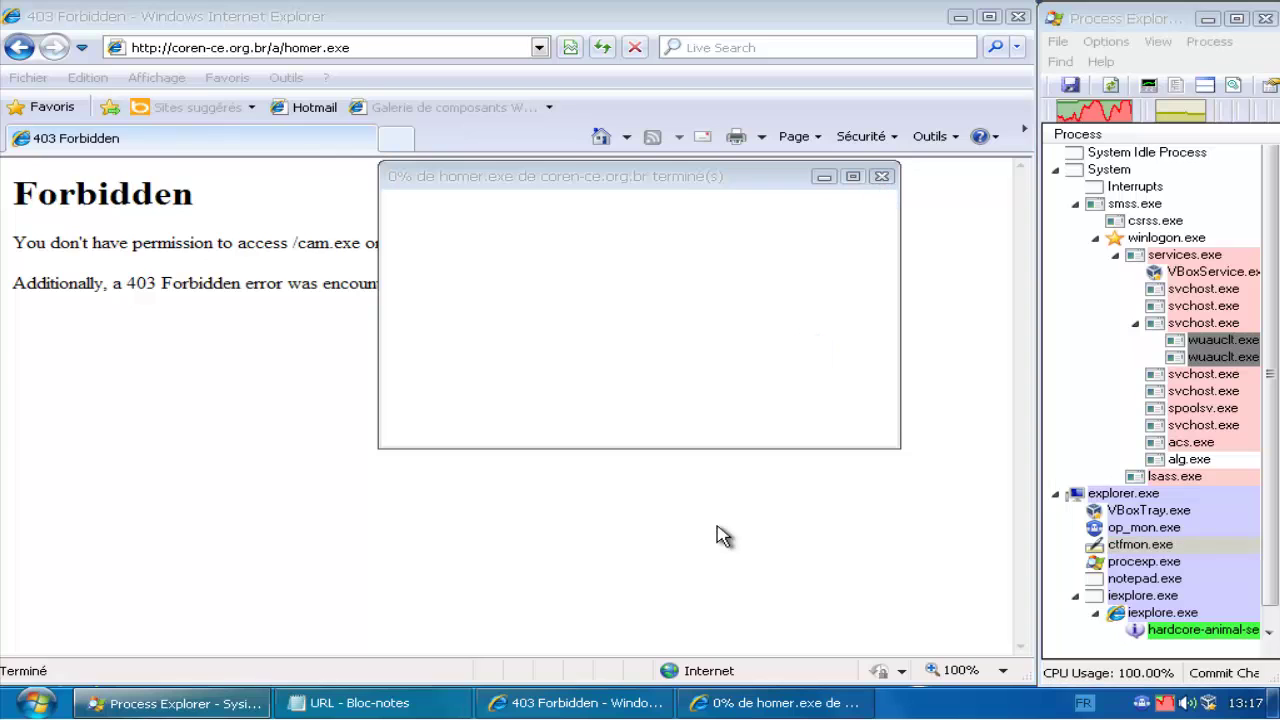
left_click(1170, 630)
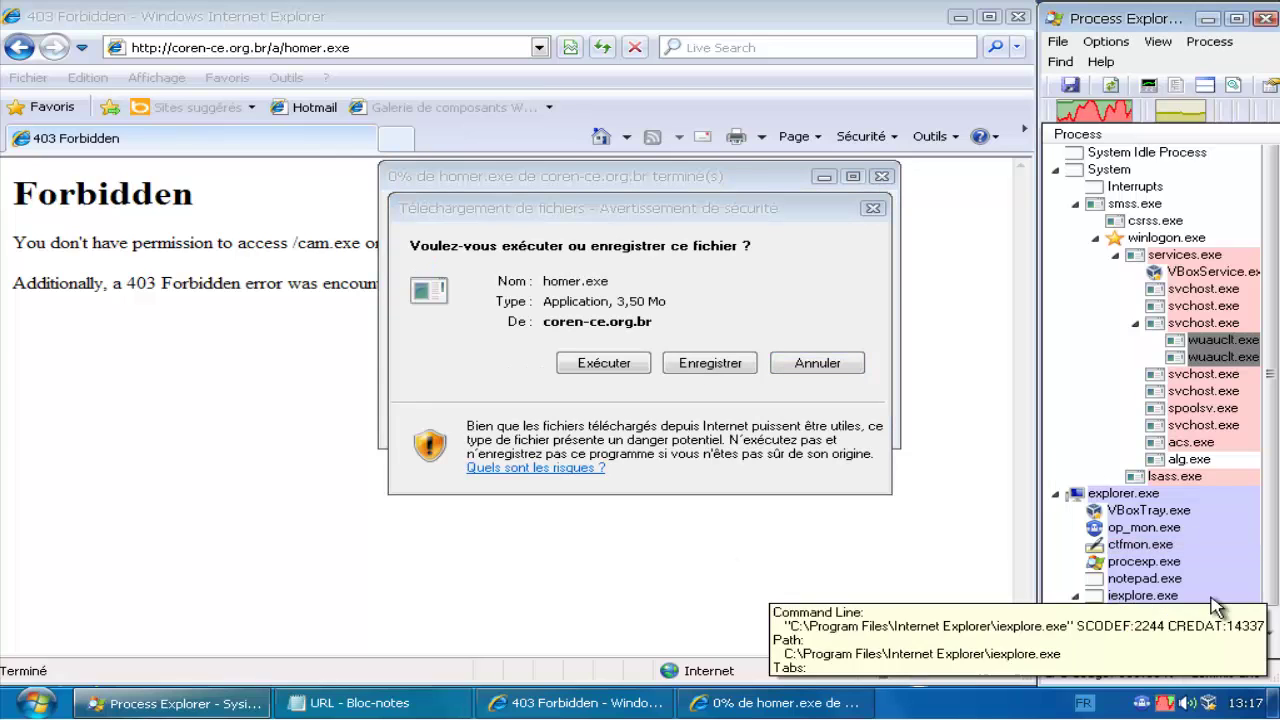
left_click(1200, 630)
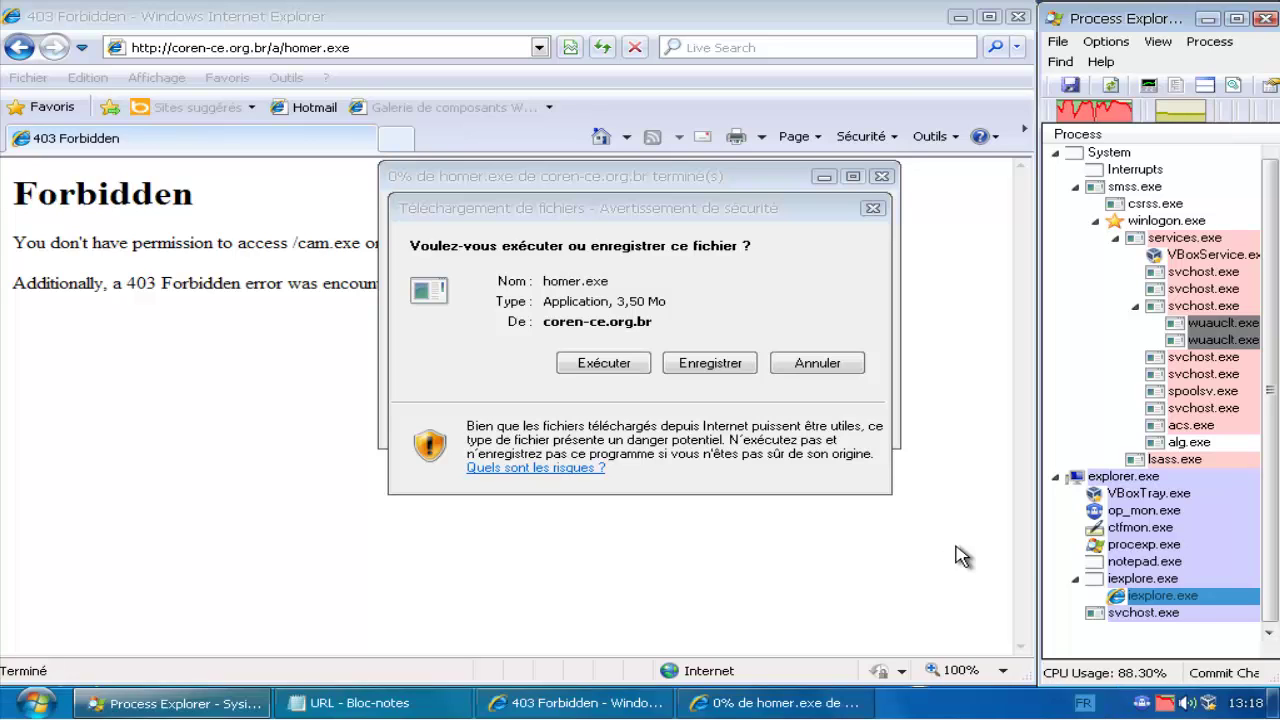
left_click(1152, 615)
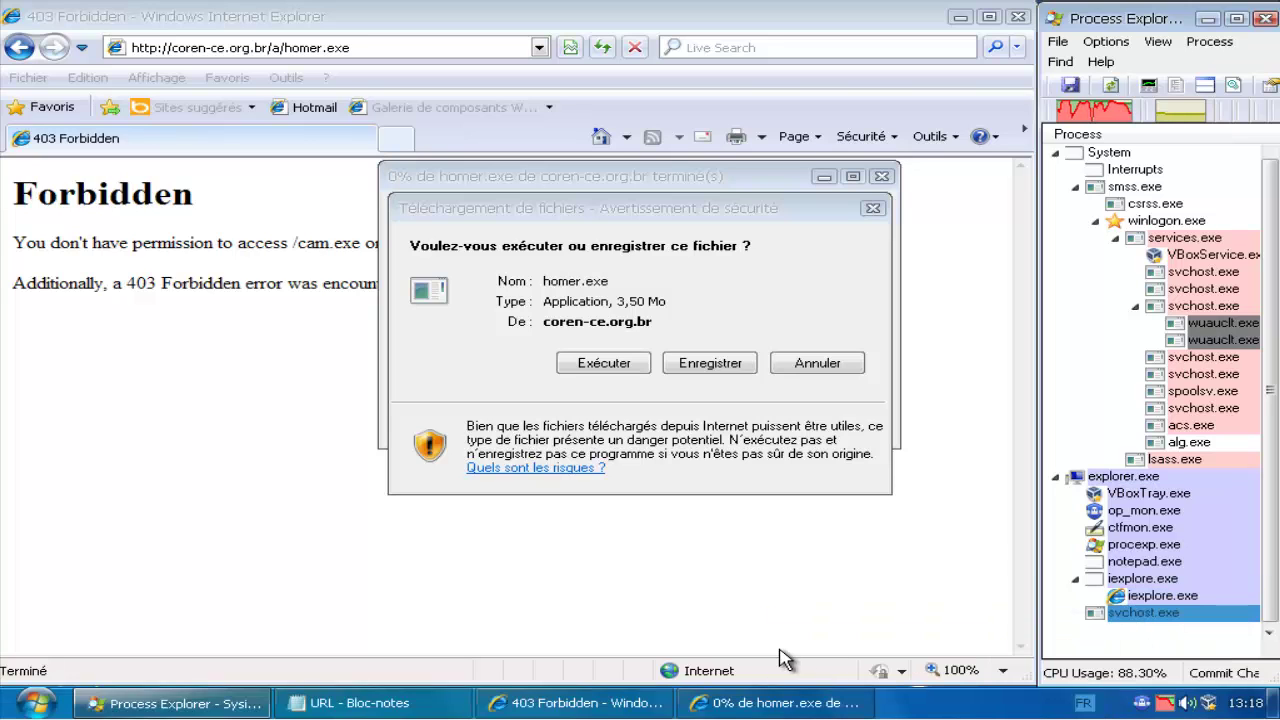
left_click(395, 705)
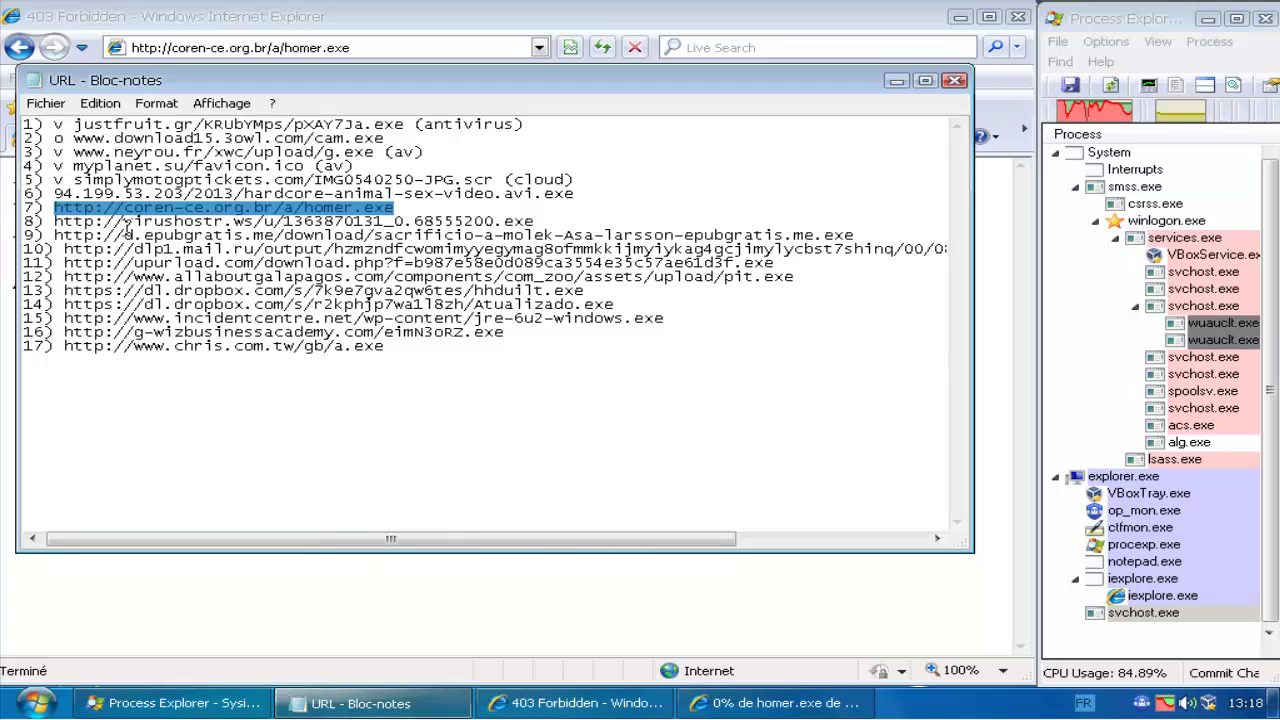
left_click(55, 195)
type("x")
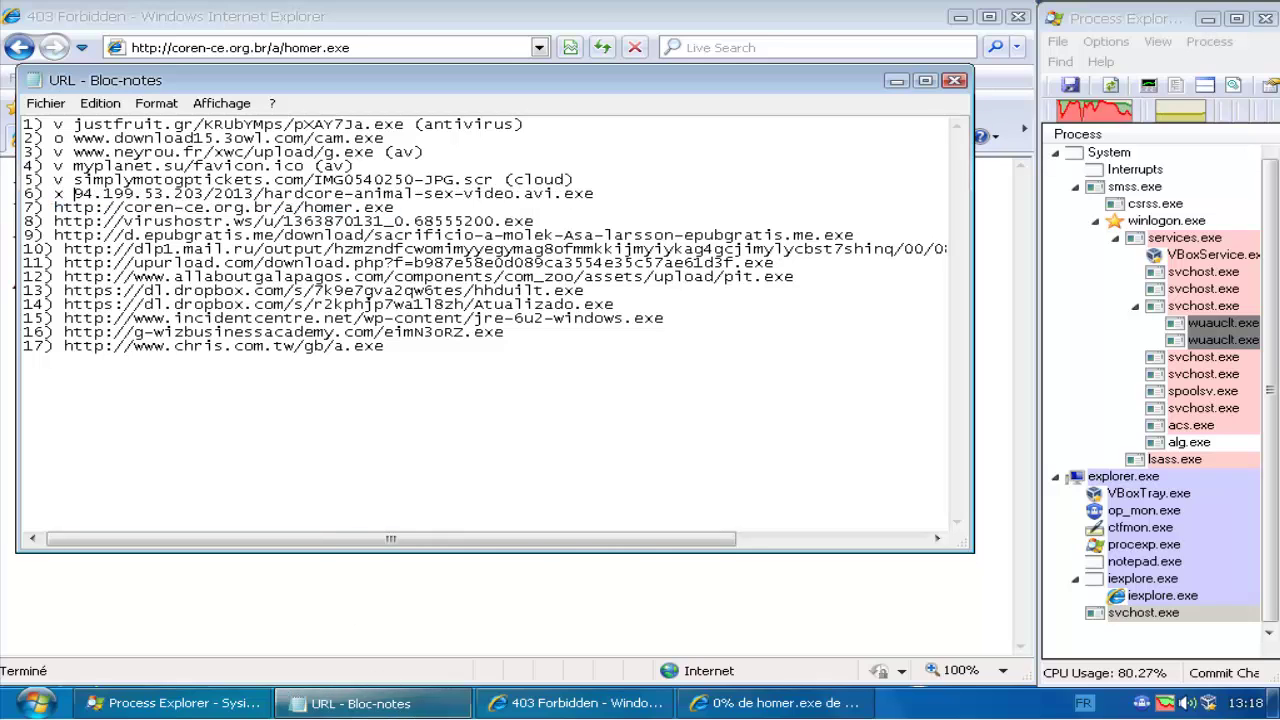
left_click(896, 80)
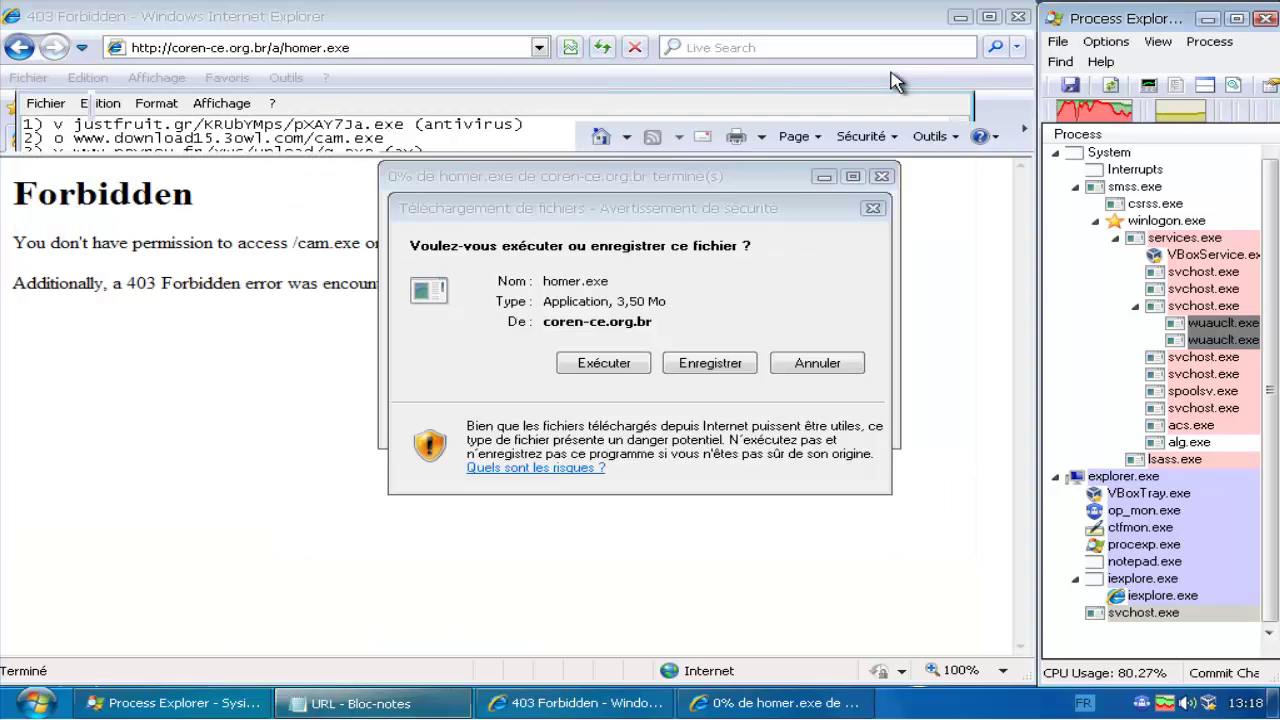
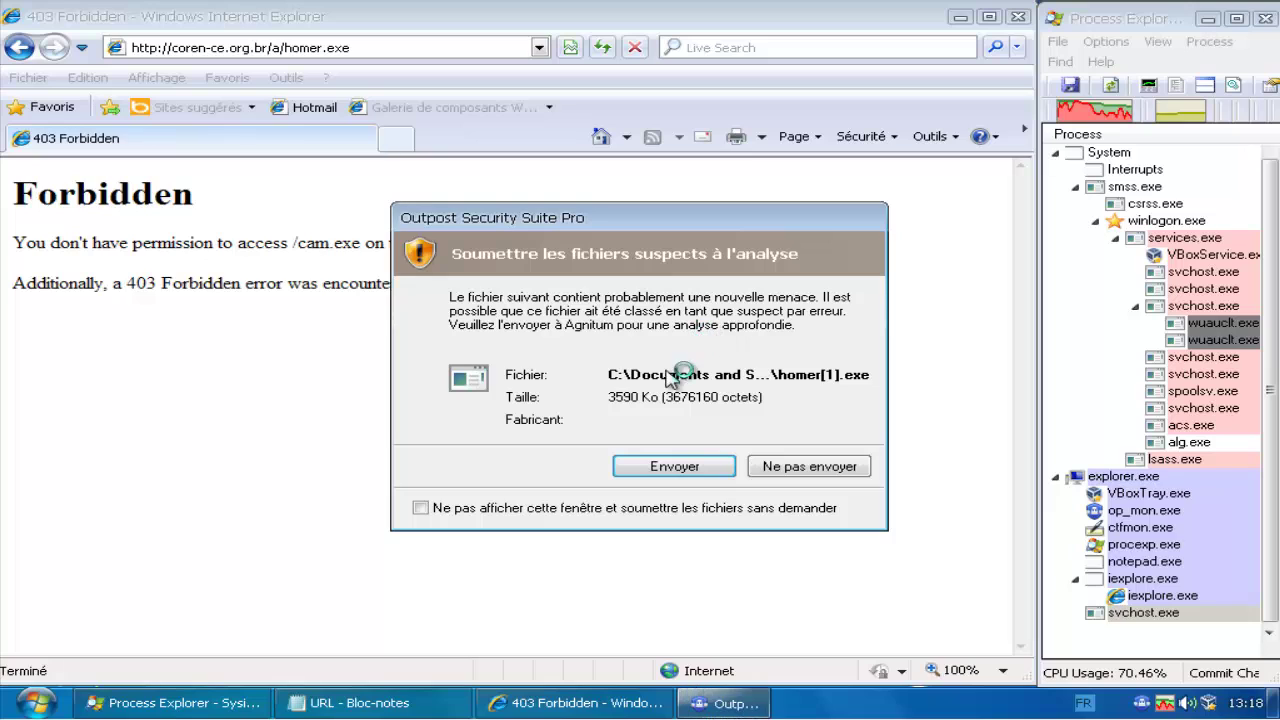
Step: Send the suspicious homer[1].exe file to Agnitum for analysis, and mark the seventh URL in the notes with "x" in front
left_click(700, 466)
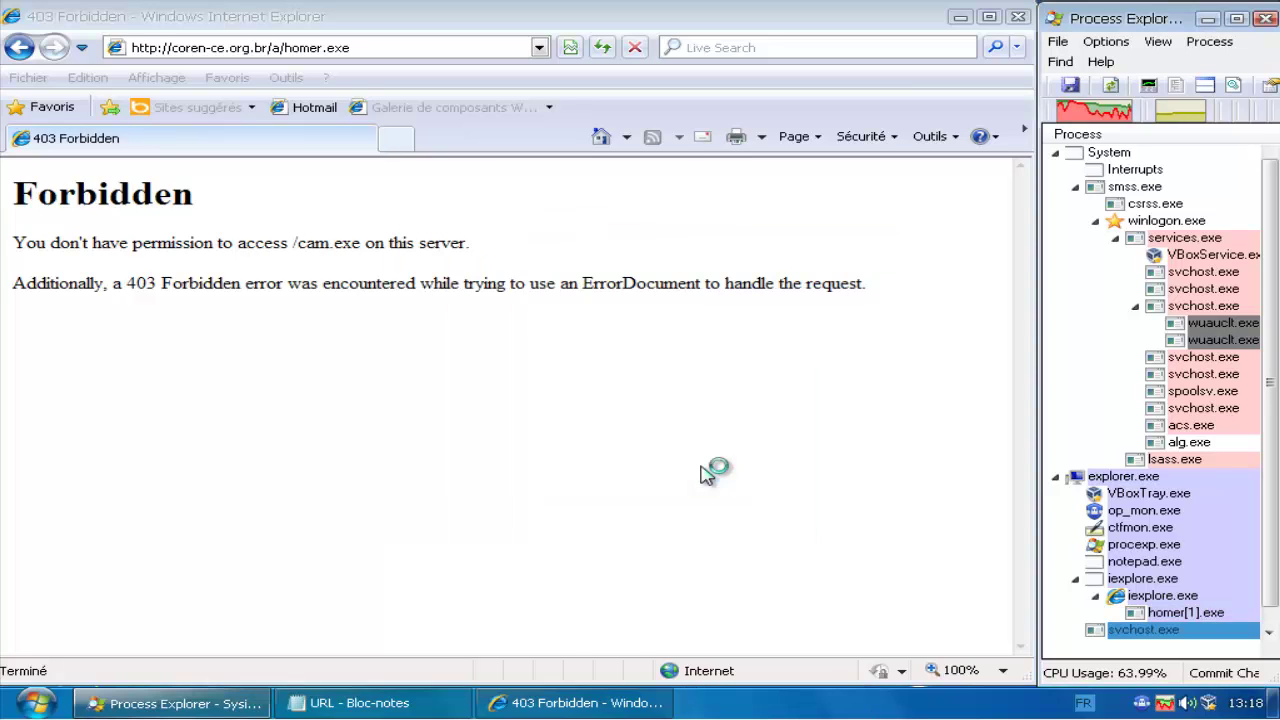
left_click(360, 703)
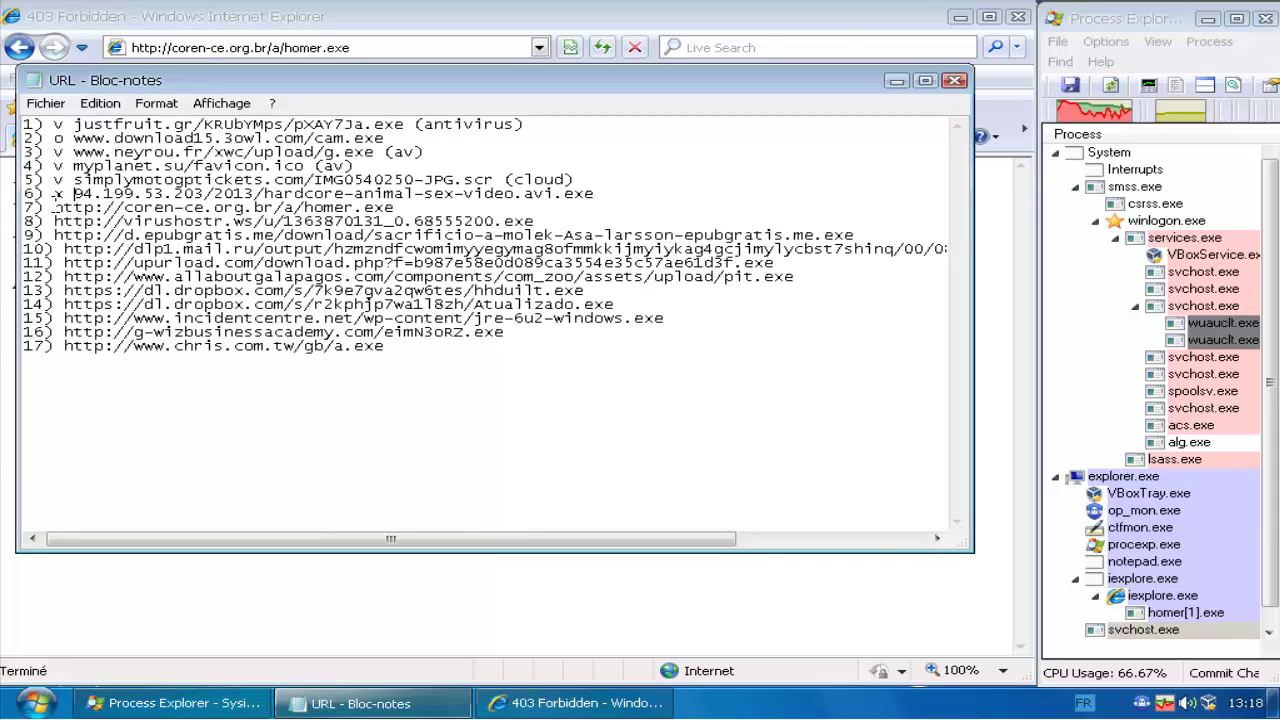
left_click(53, 207)
type("x")
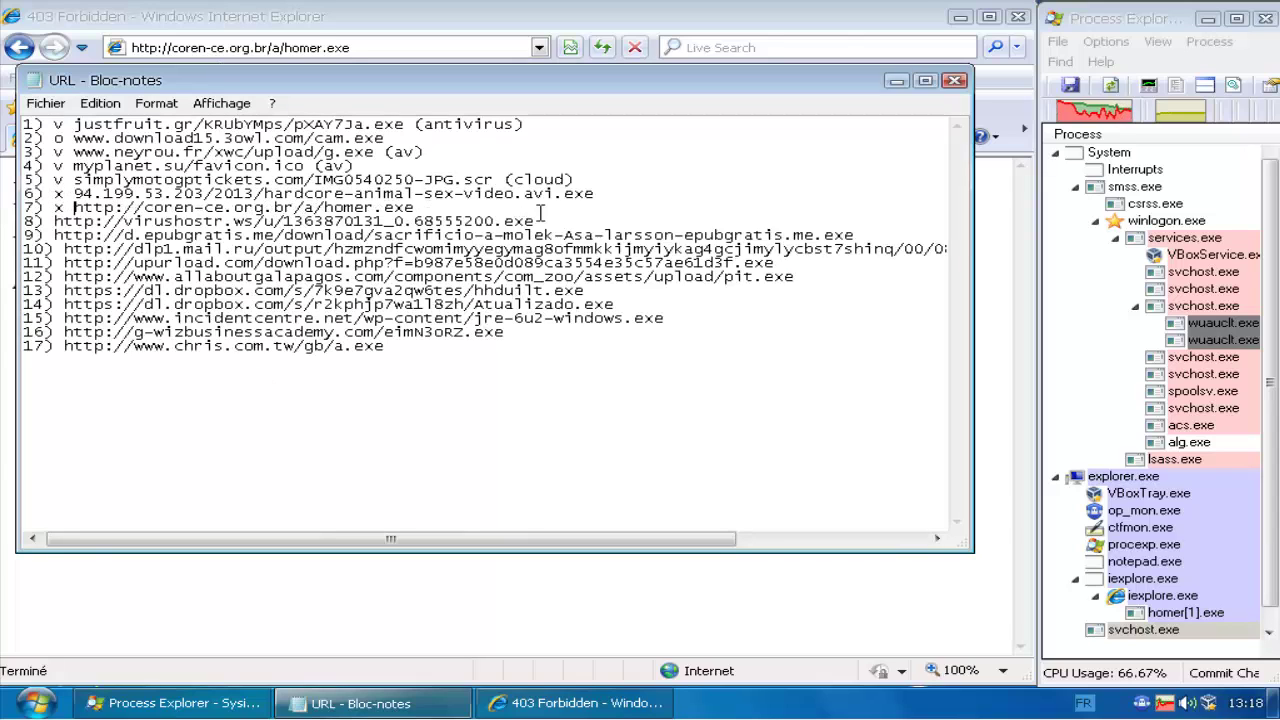
left_click_drag(535, 222, 55, 228)
key("ctrl+c")
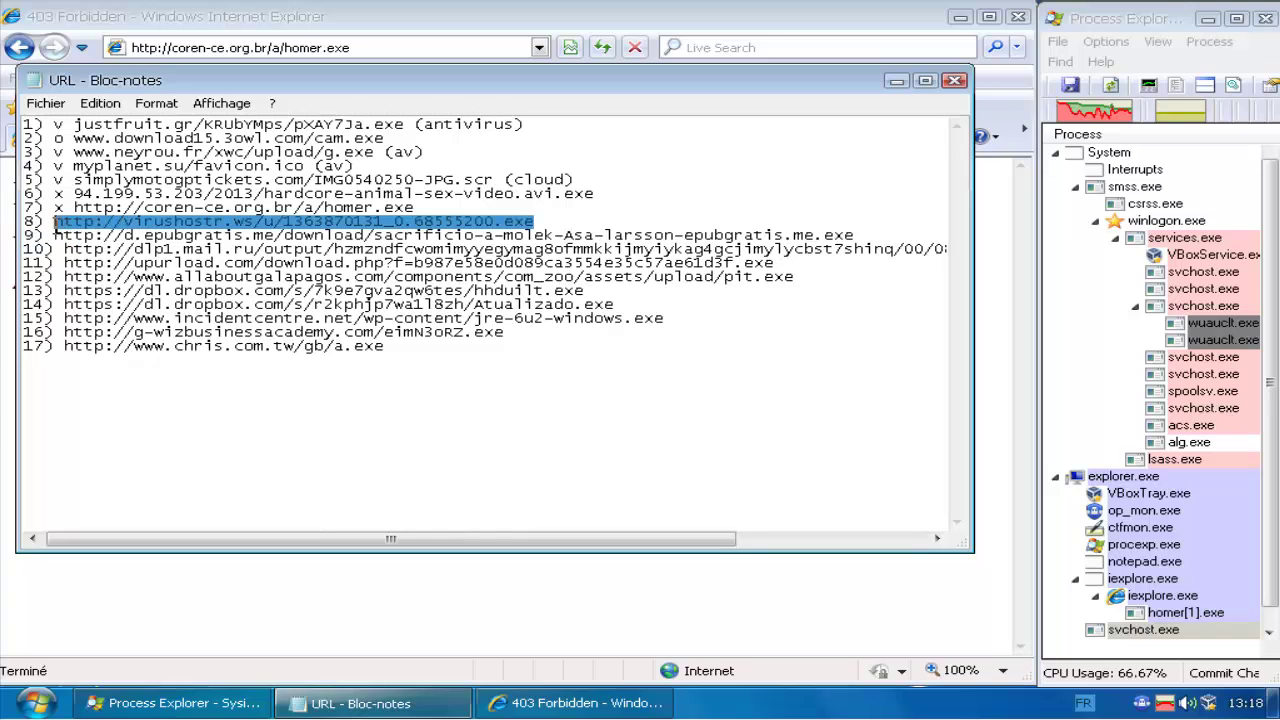
left_click(249, 588)
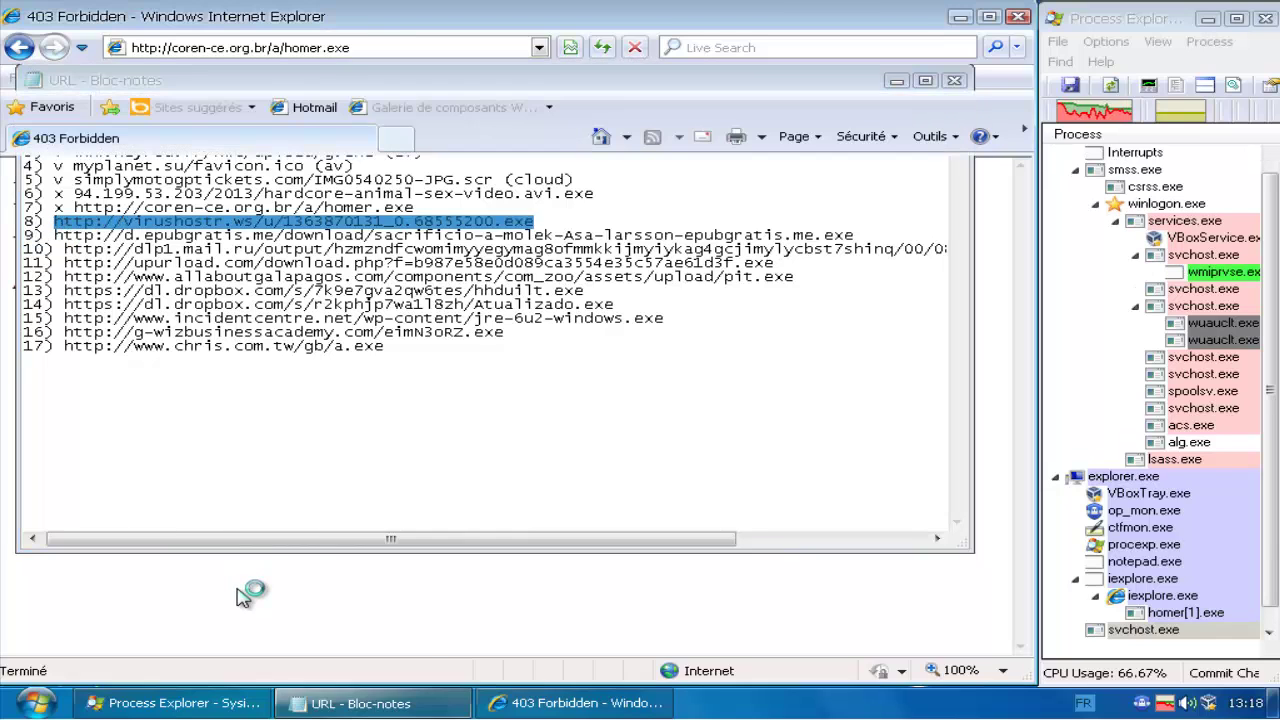
left_click(378, 48)
key("ctrl+v")
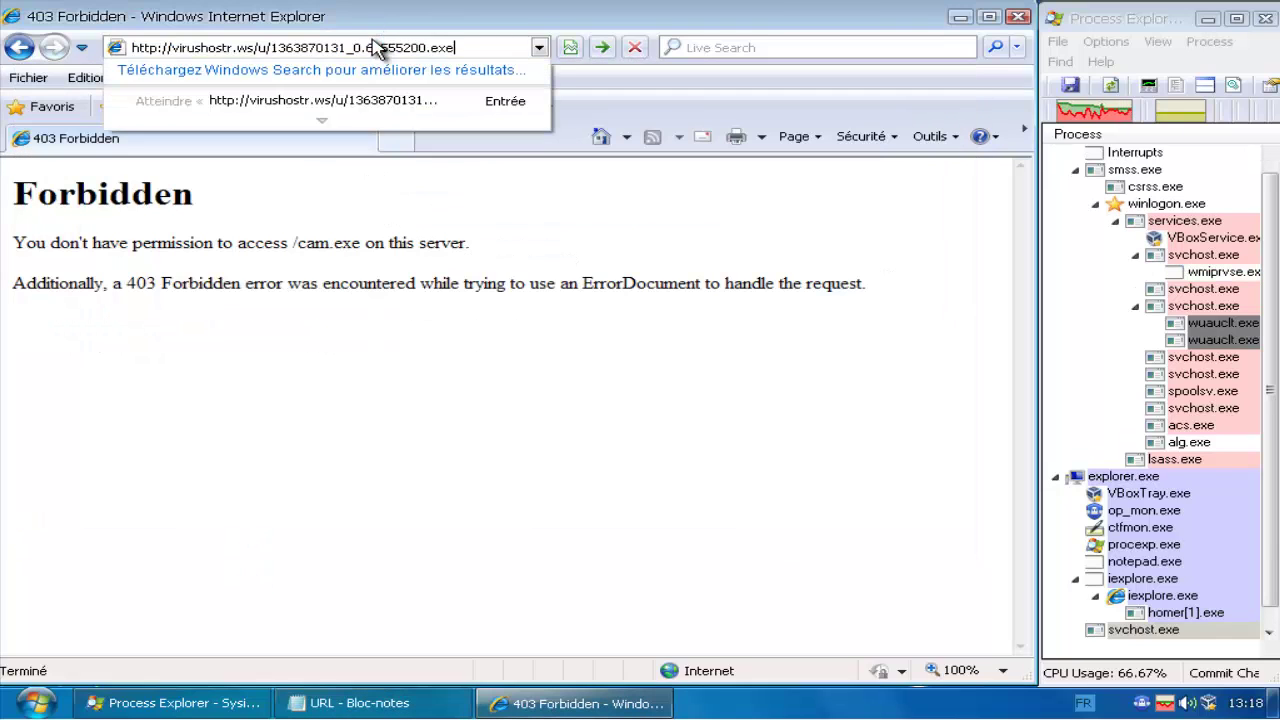
key("Return")
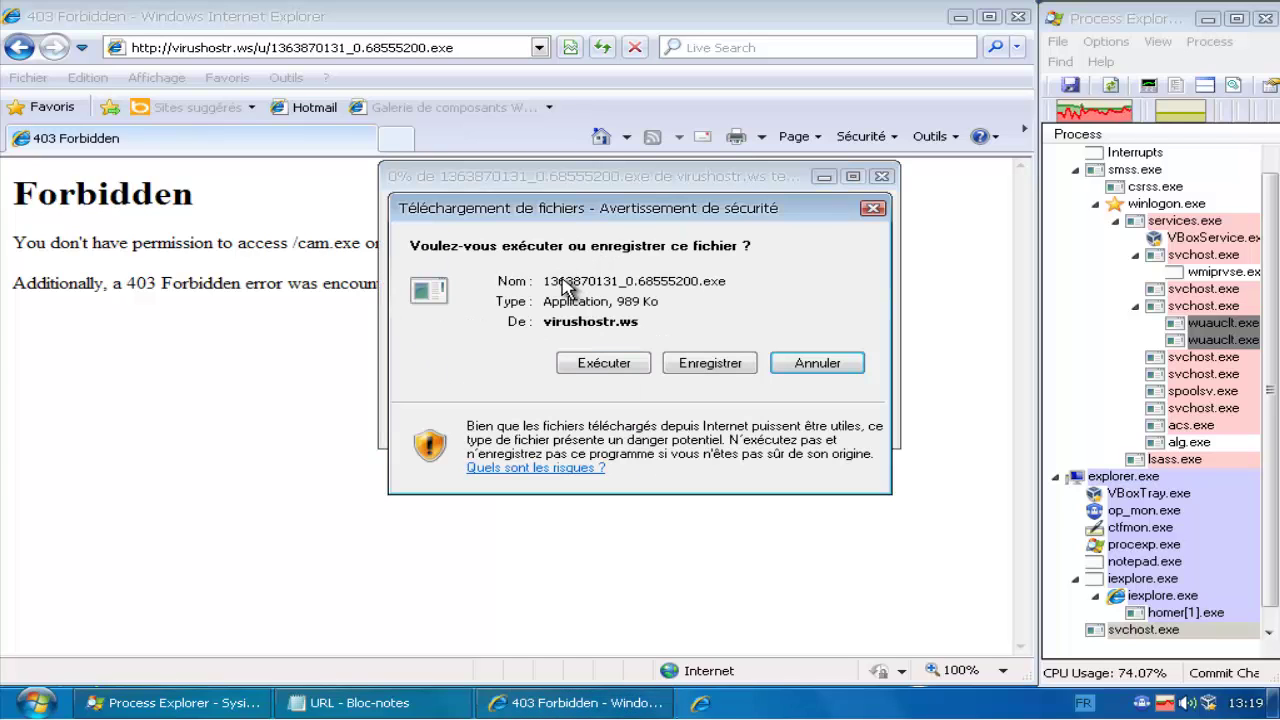
left_click(605, 364)
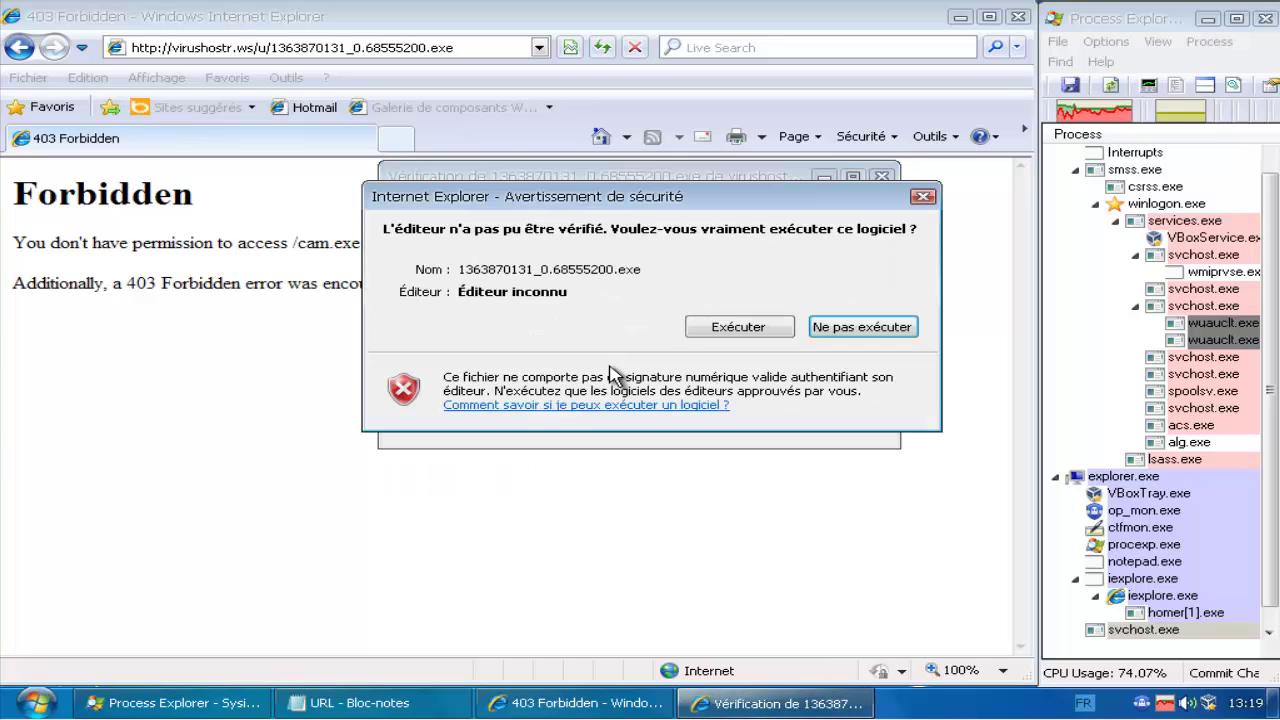
left_click(726, 330)
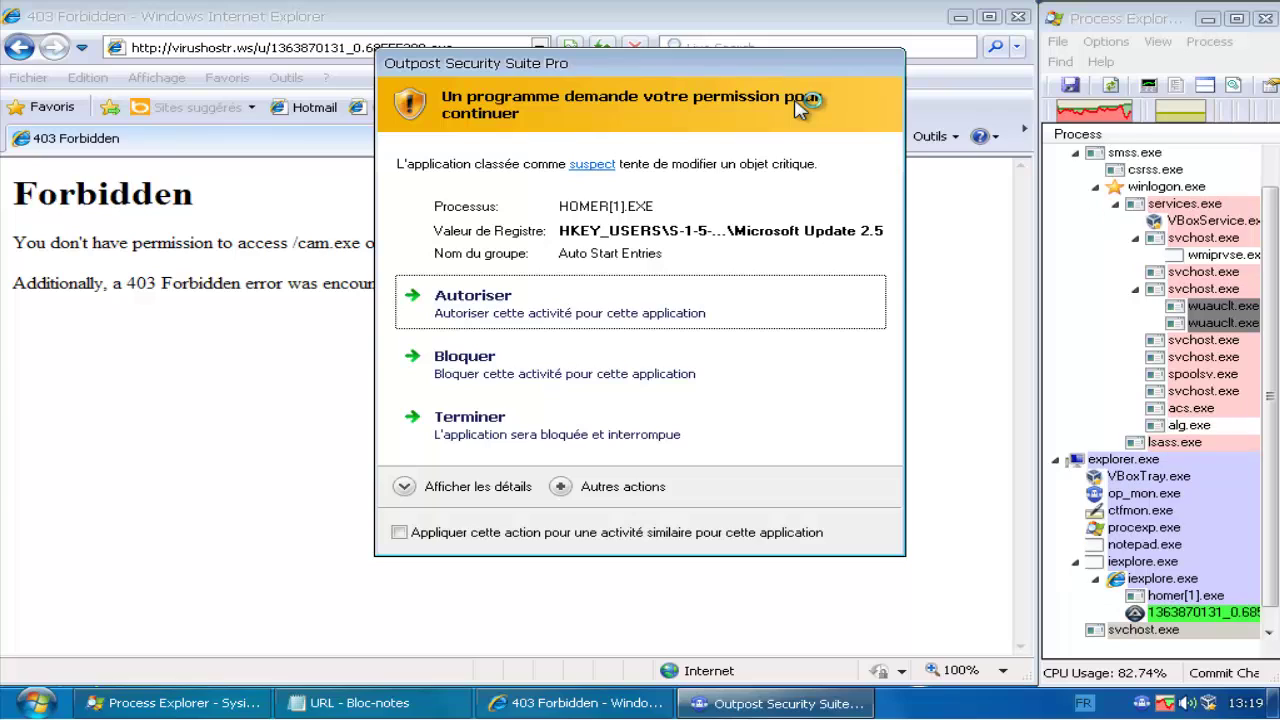
Step: Block HOMER[1].EXE from adding the Microsoft Update 2.5 auto start registry entry and dismiss the GSecurity error
left_click(1170, 612)
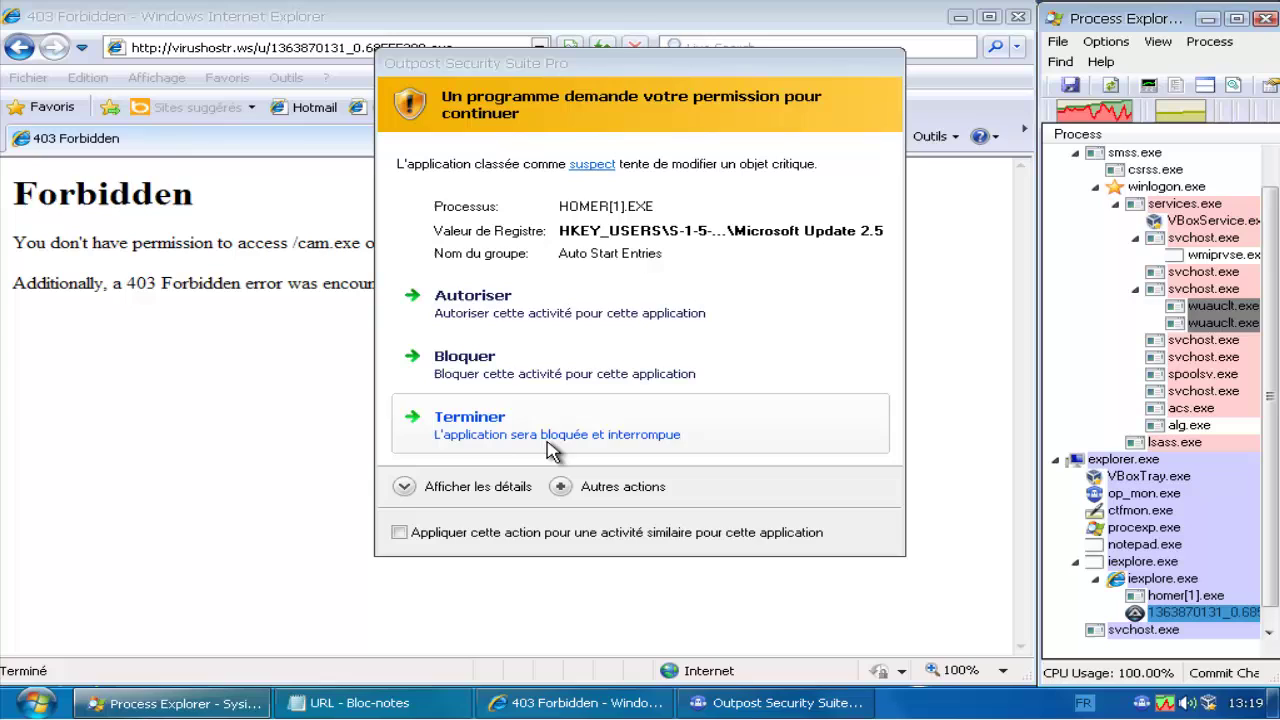
left_click(522, 362)
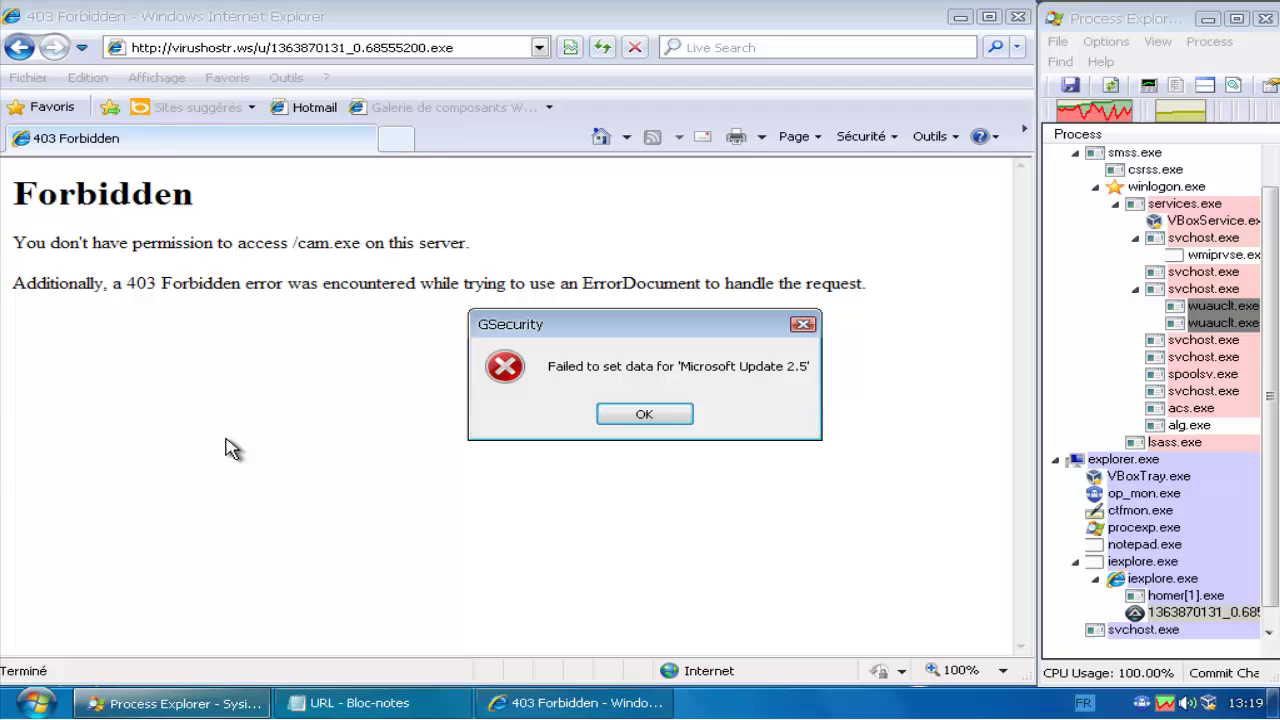
left_click(640, 413)
left_click(370, 704)
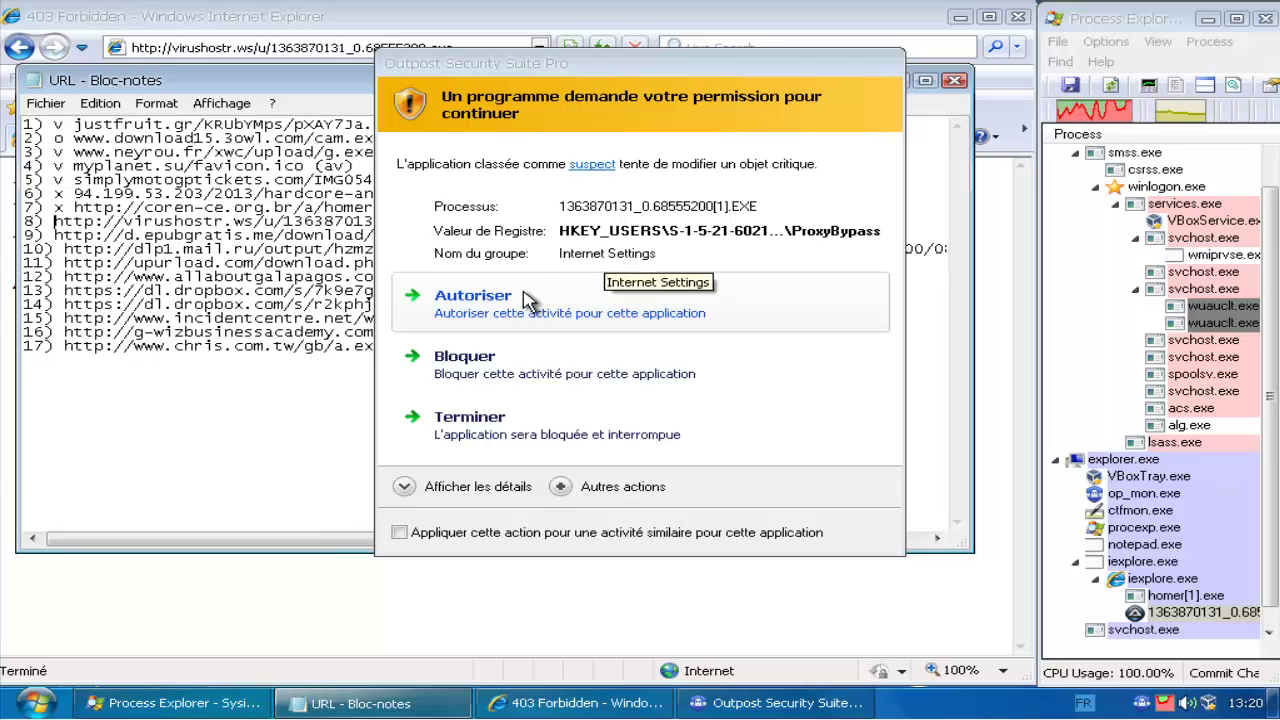
left_click(517, 376)
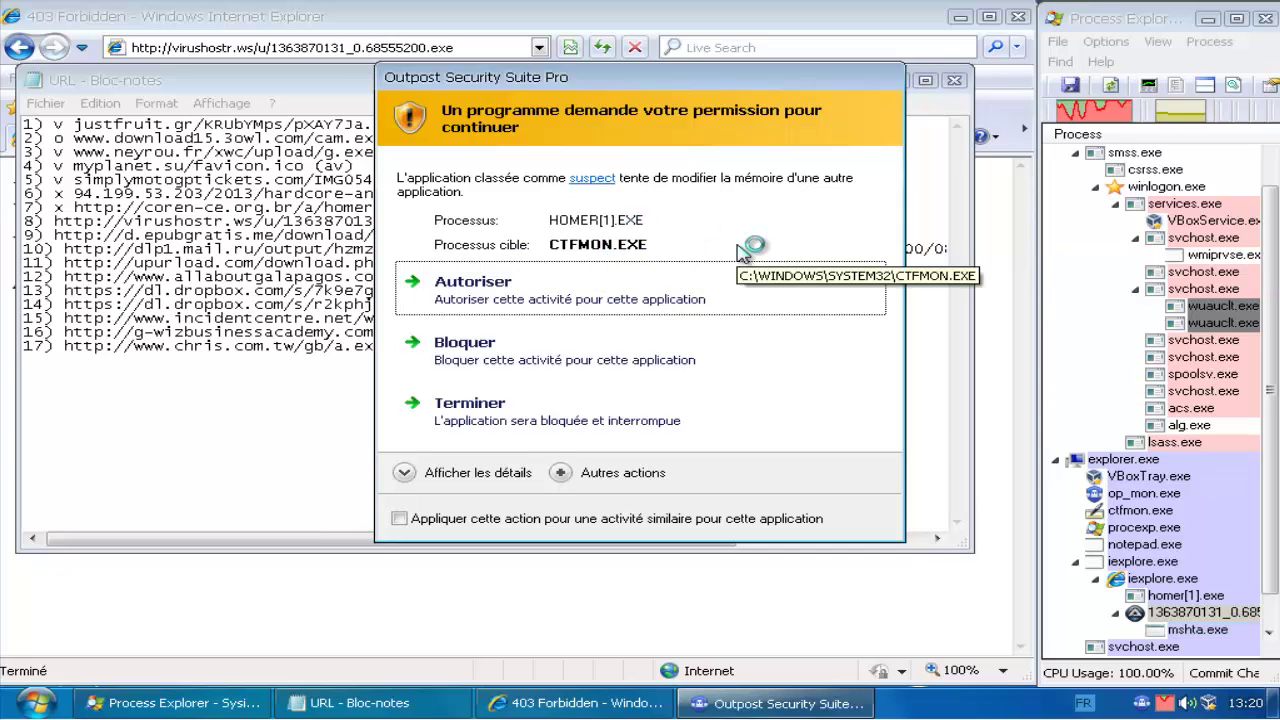
left_click(598, 353)
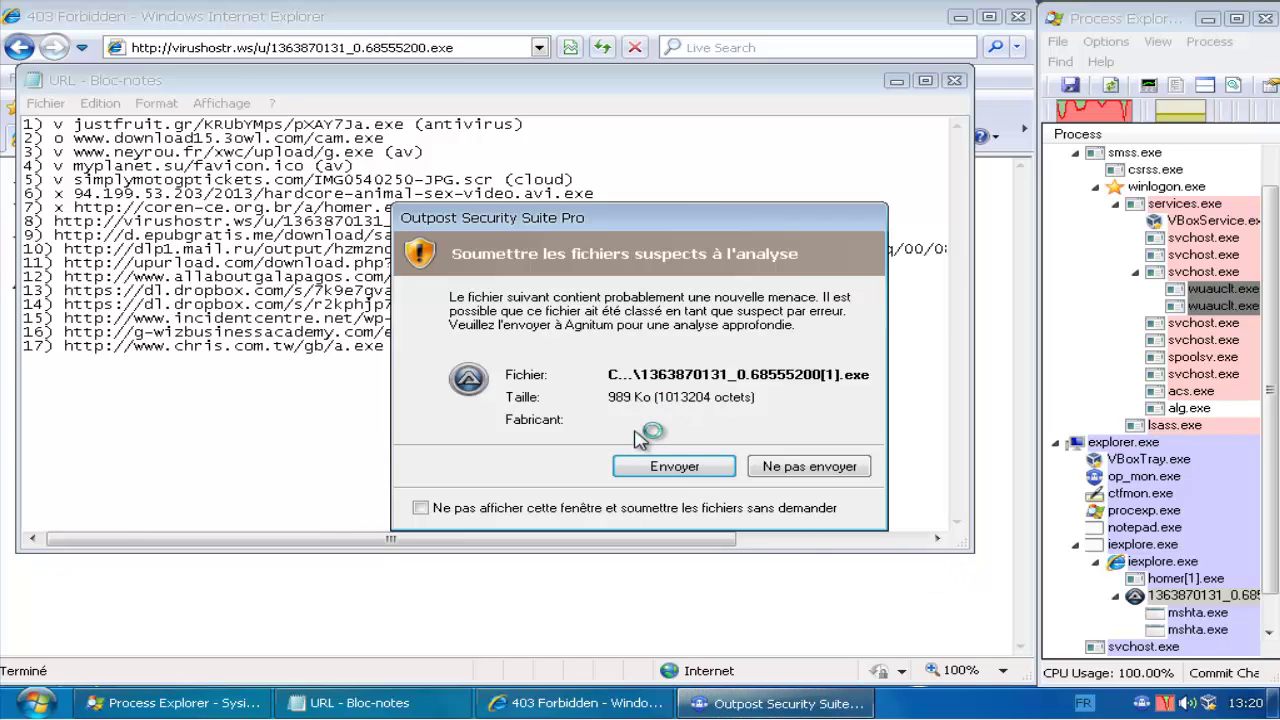
left_click(680, 470)
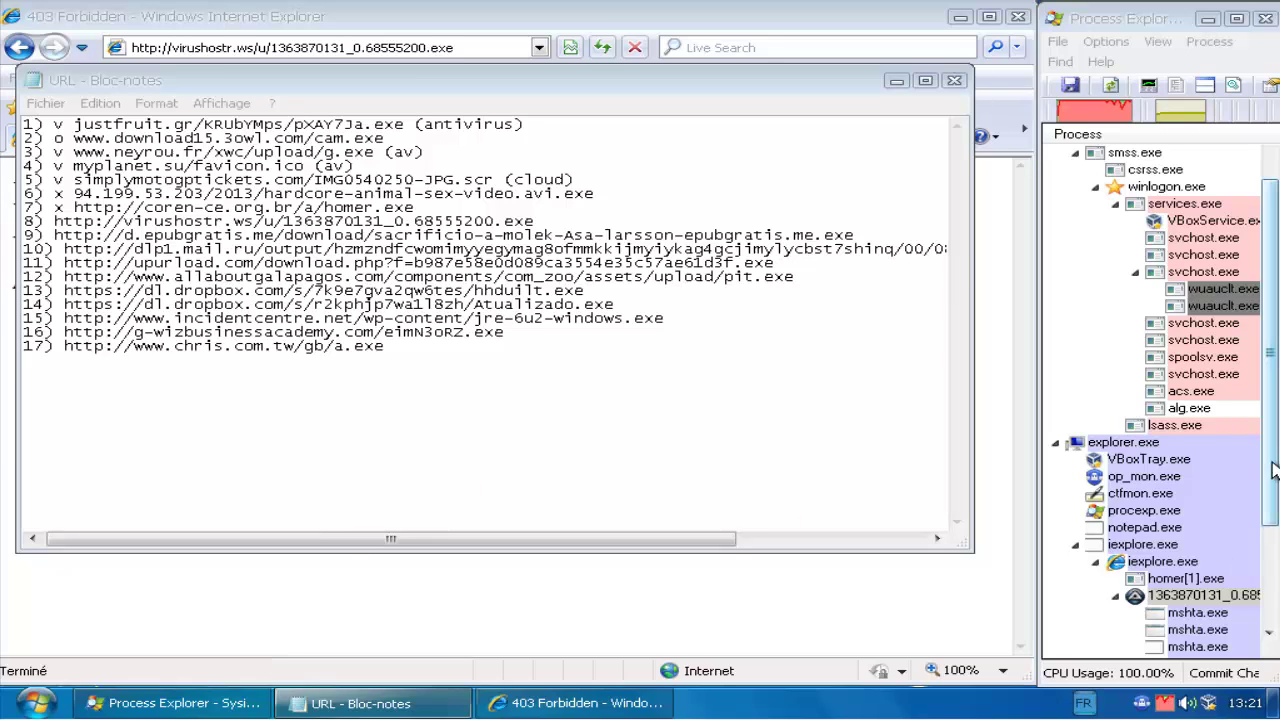
Step: Check the child processes cmd.exe and taskkill.exe in Process Explorer, and mark the eighth URL in the notes with "x" in front
left_click(1272, 578)
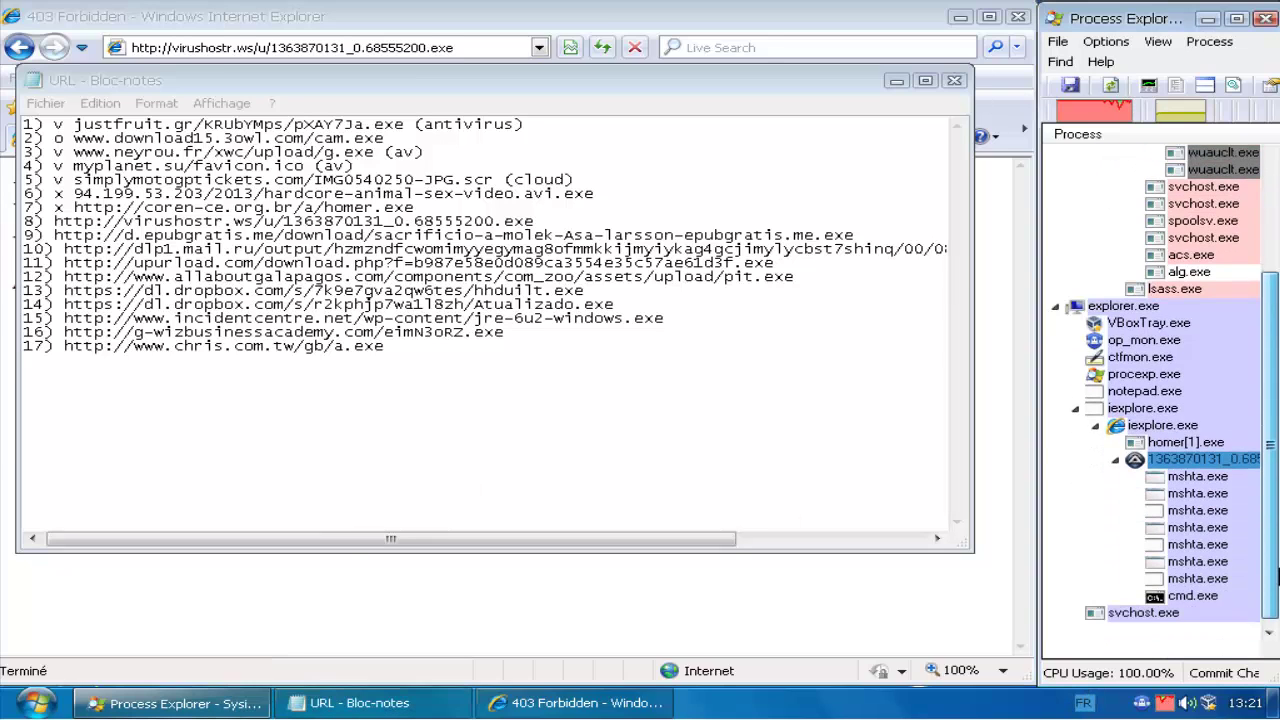
left_click(1189, 584)
left_click(1190, 596)
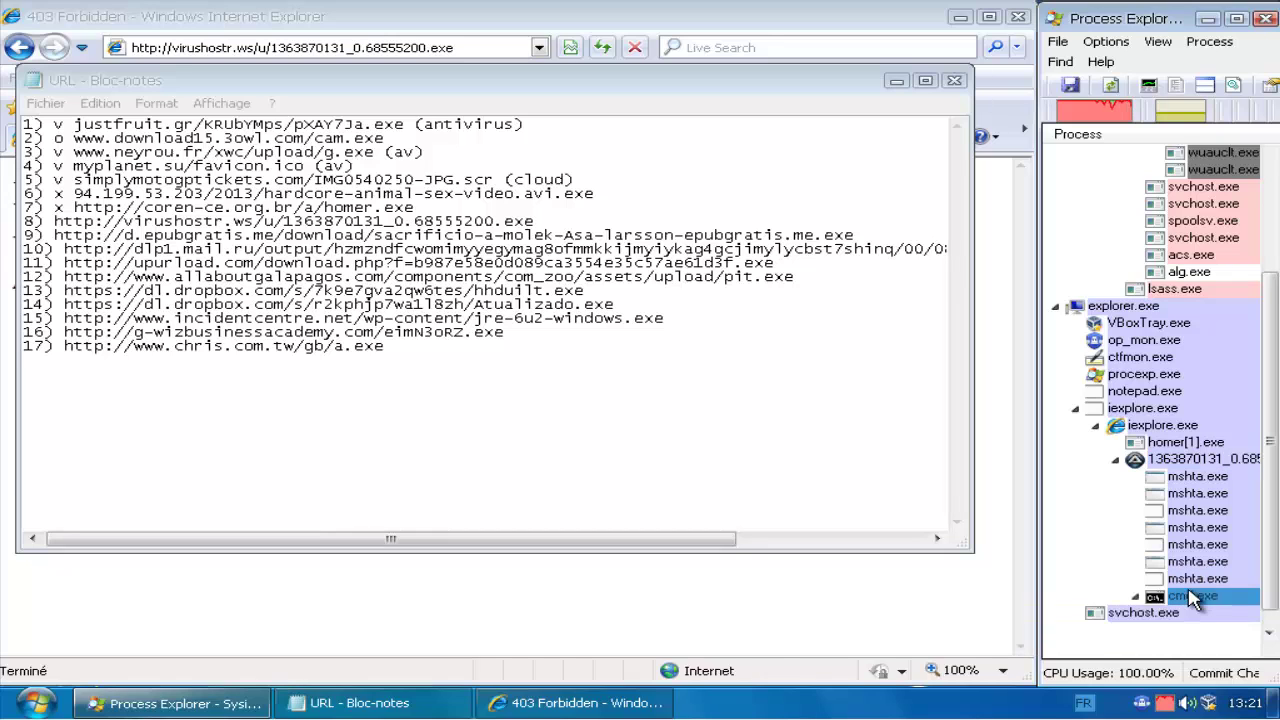
left_click(1220, 612)
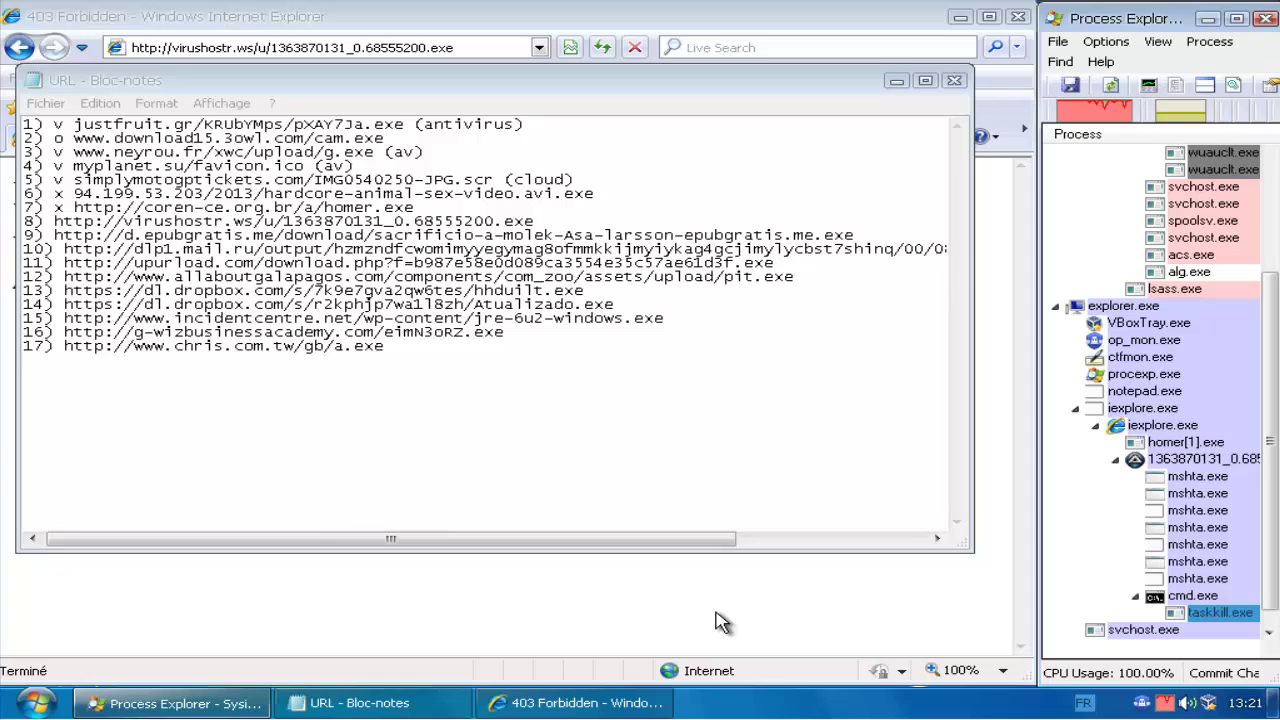
left_click(58, 223)
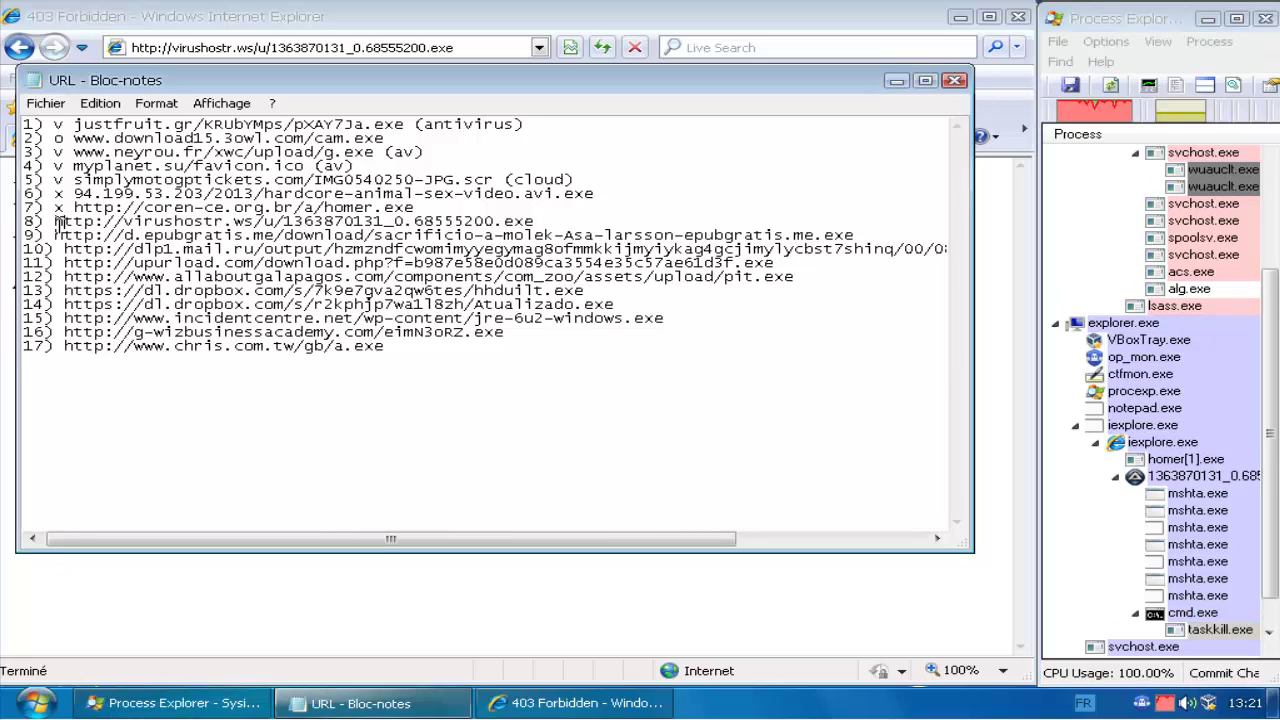
type("x")
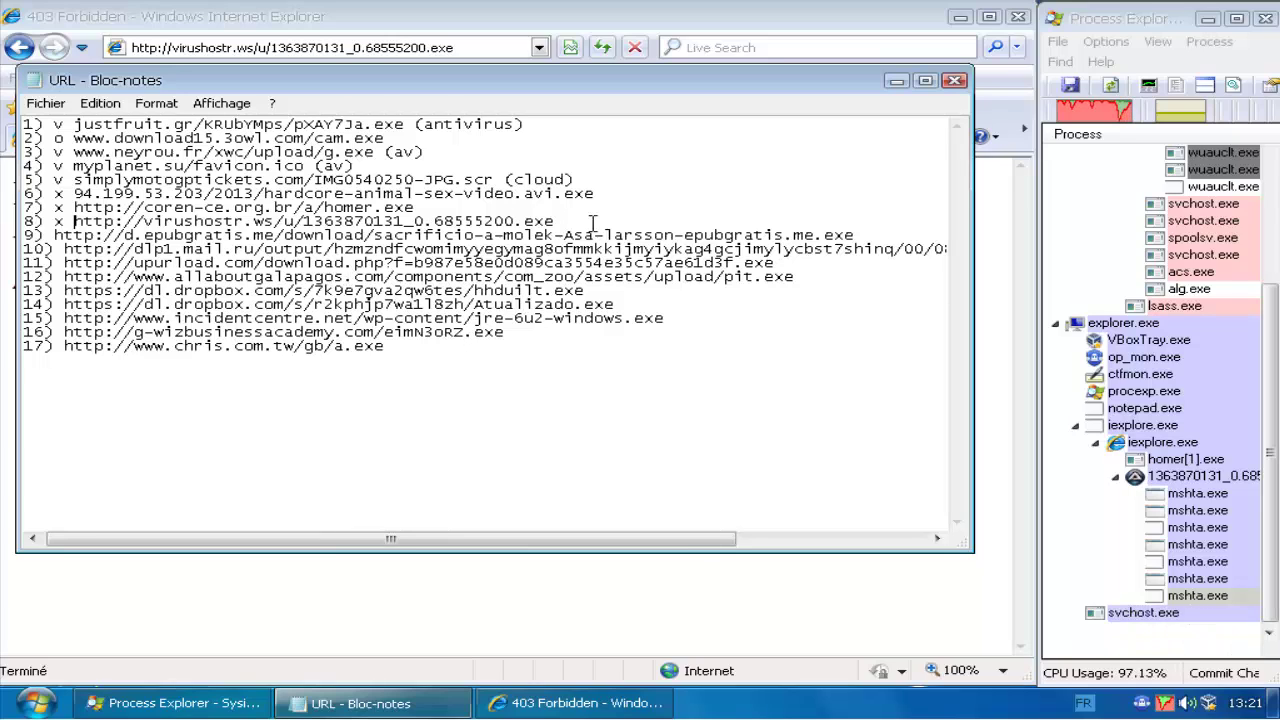
Step: Load the ninth URL from the notes, the d.epubgratis.me download, in Internet Explorer
left_click_drag(862, 234, 55, 240)
key("ctrl+c")
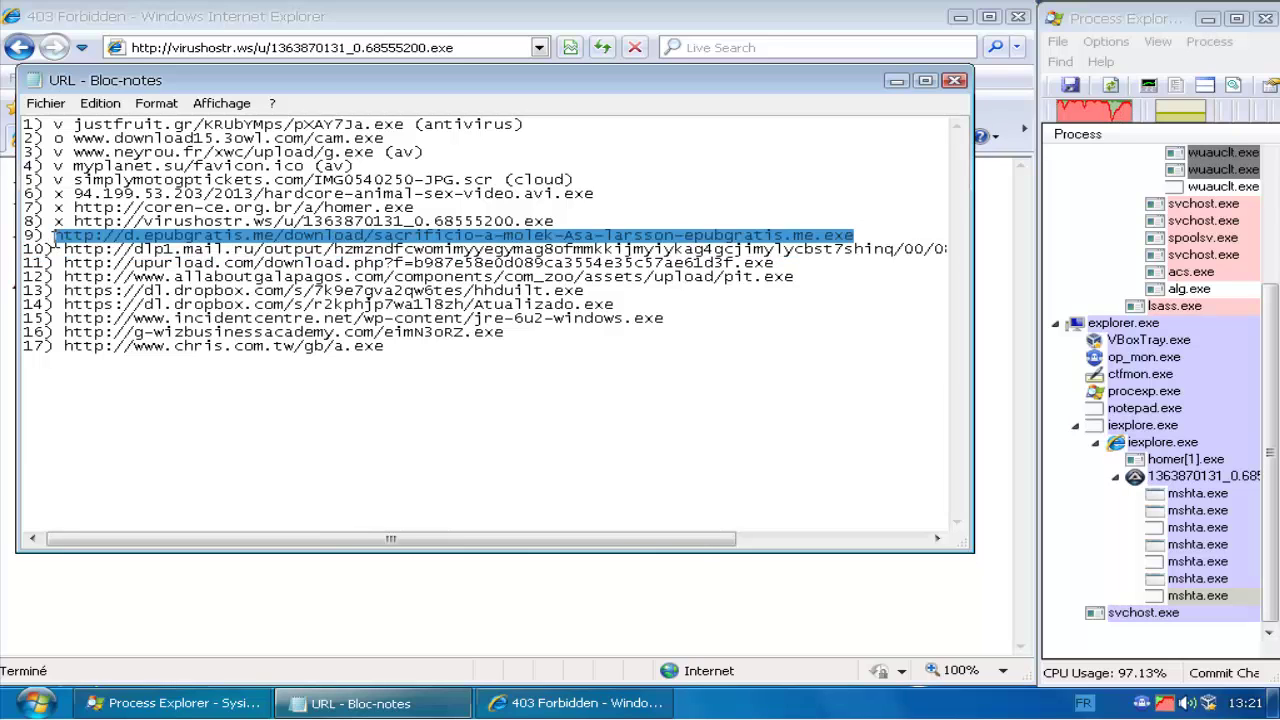
left_click(277, 597)
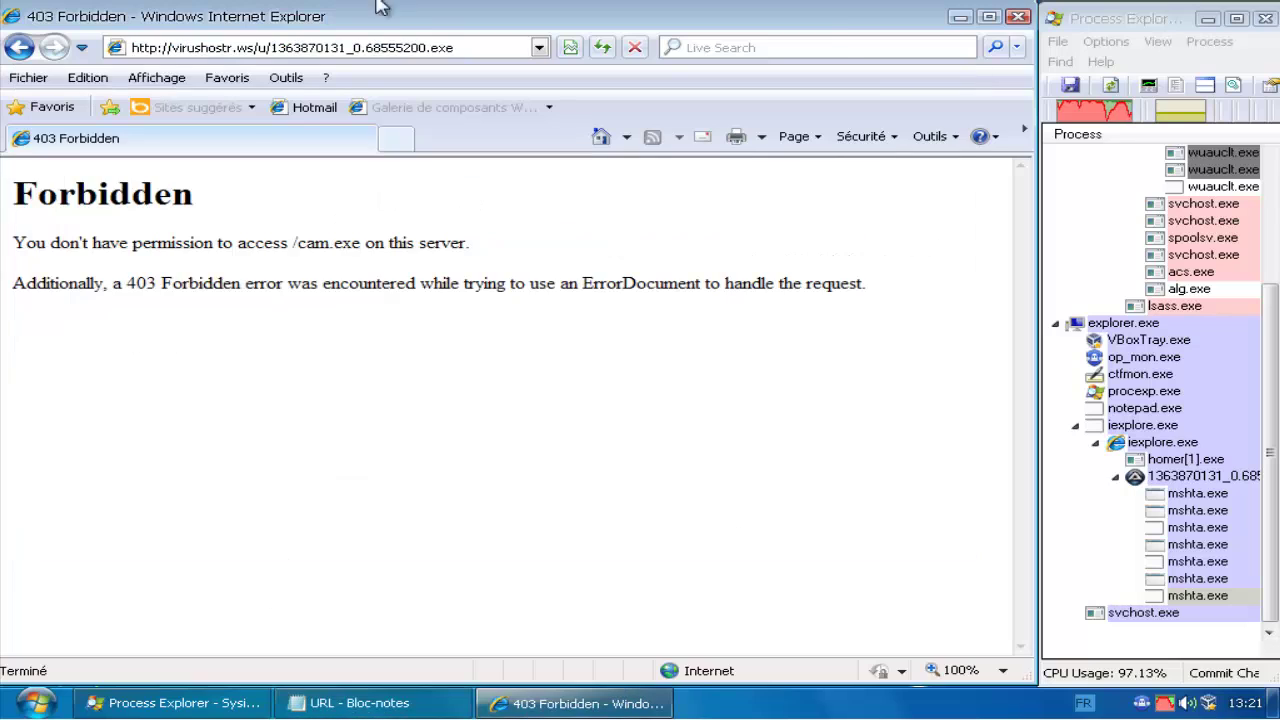
left_click(395, 47)
key("ctrl+v")
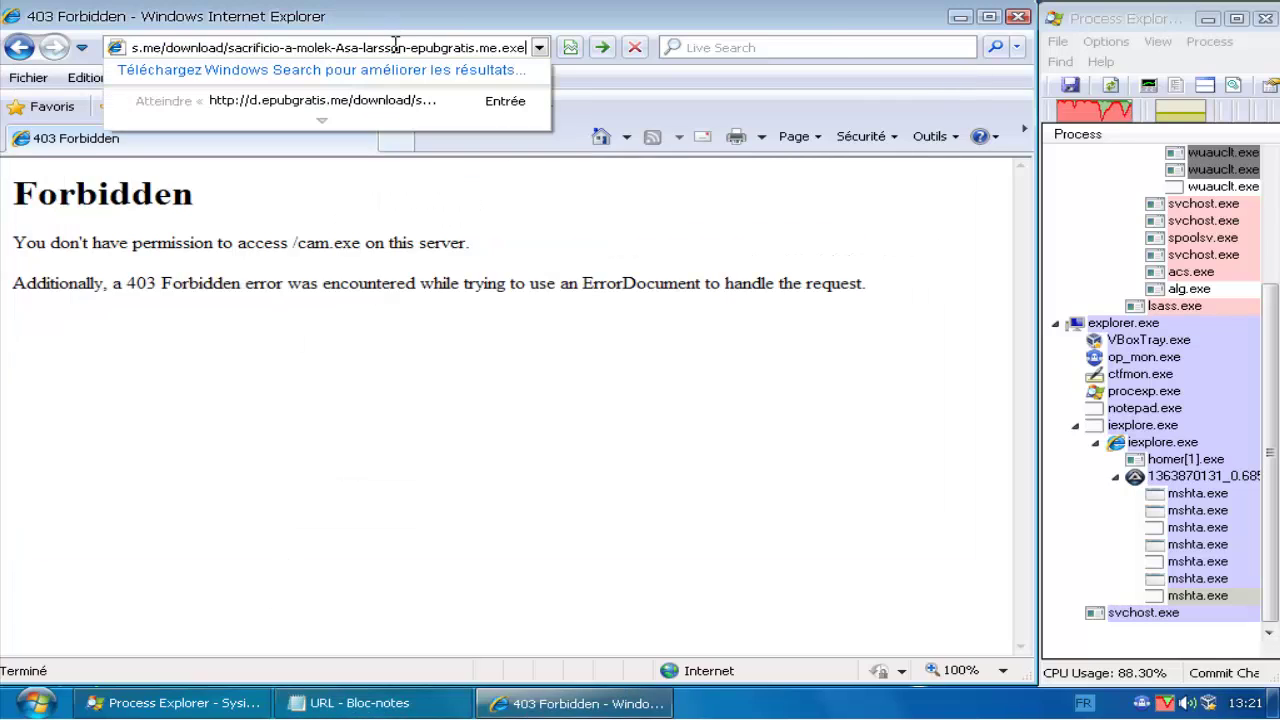
key("Return")
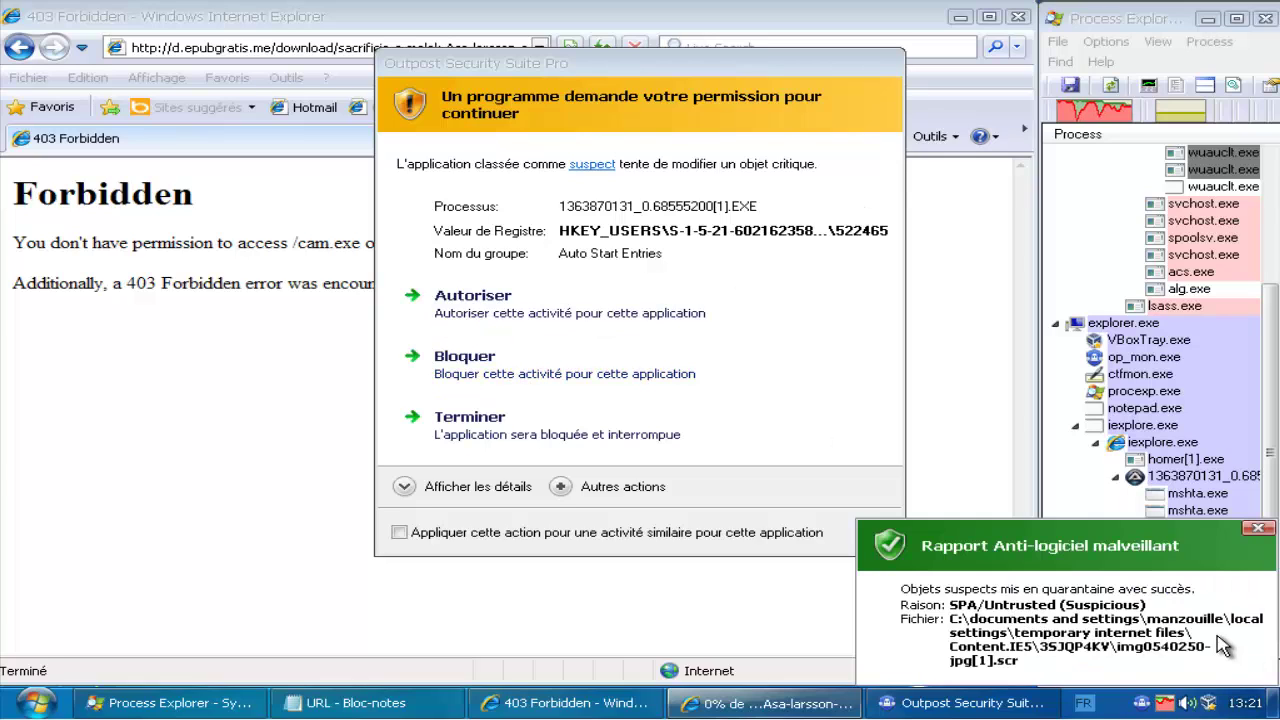
left_click(1261, 530)
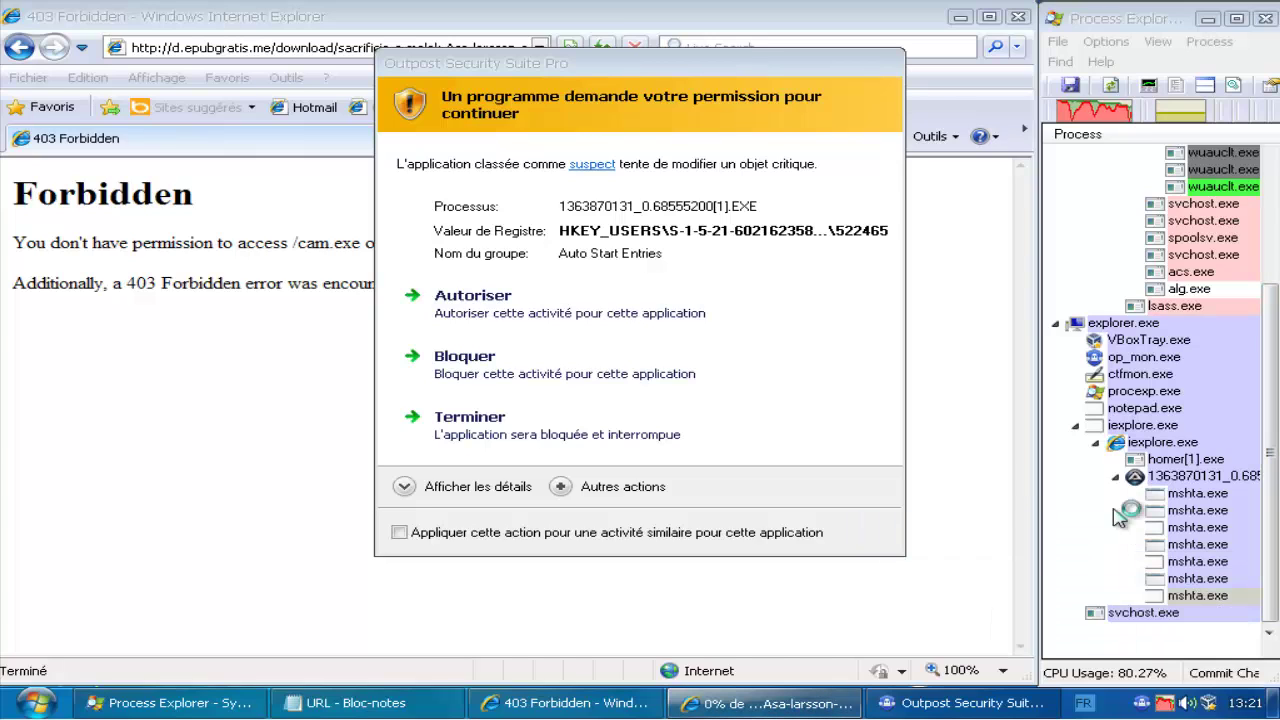
left_click(590, 368)
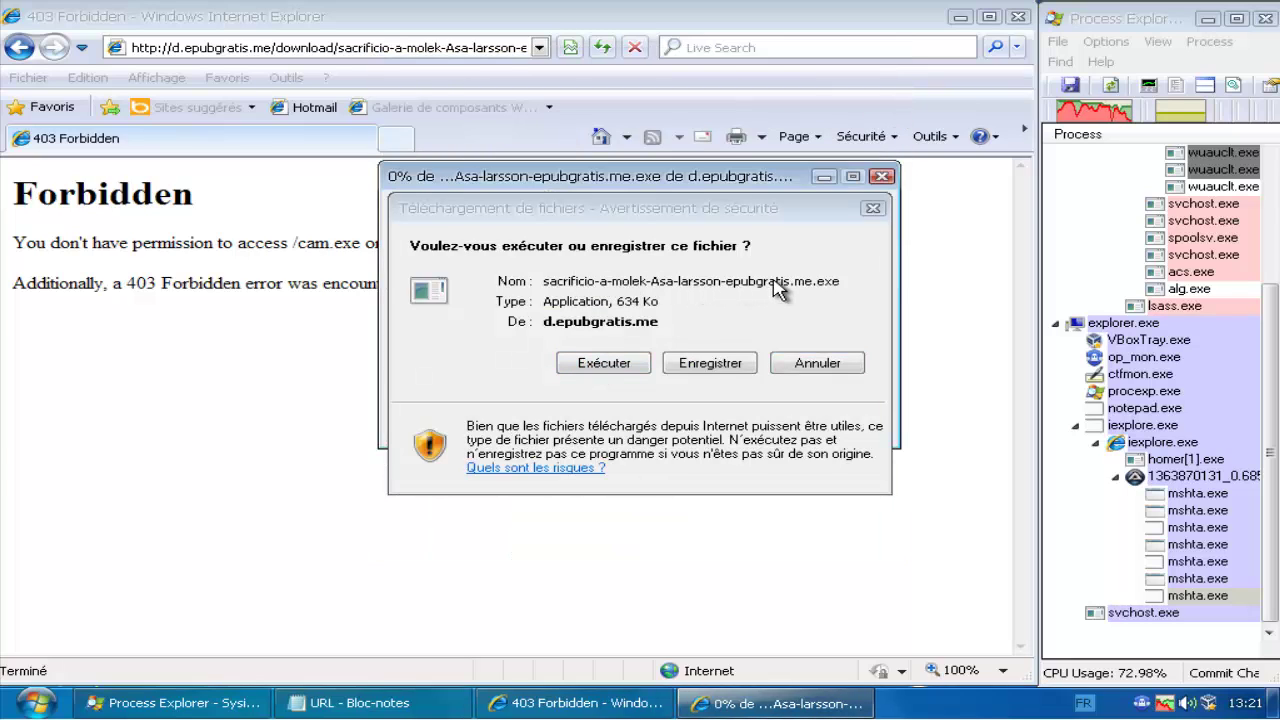
left_click(603, 364)
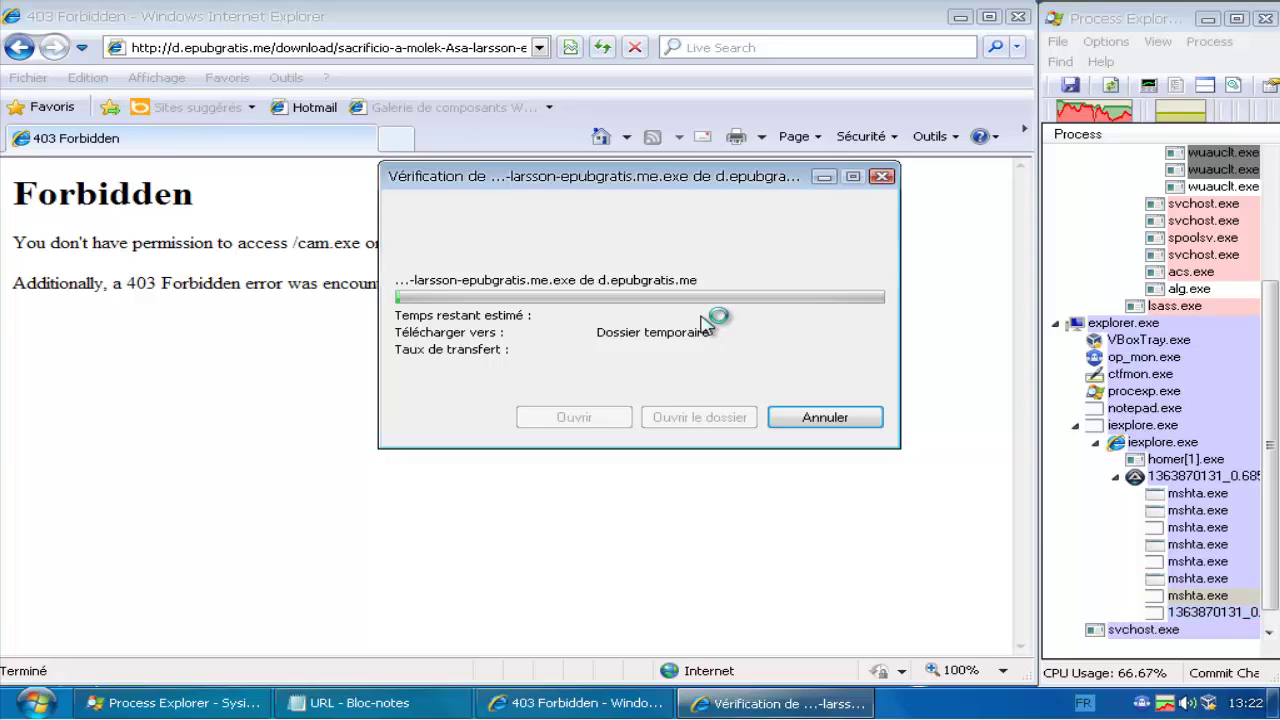
left_click(1196, 610)
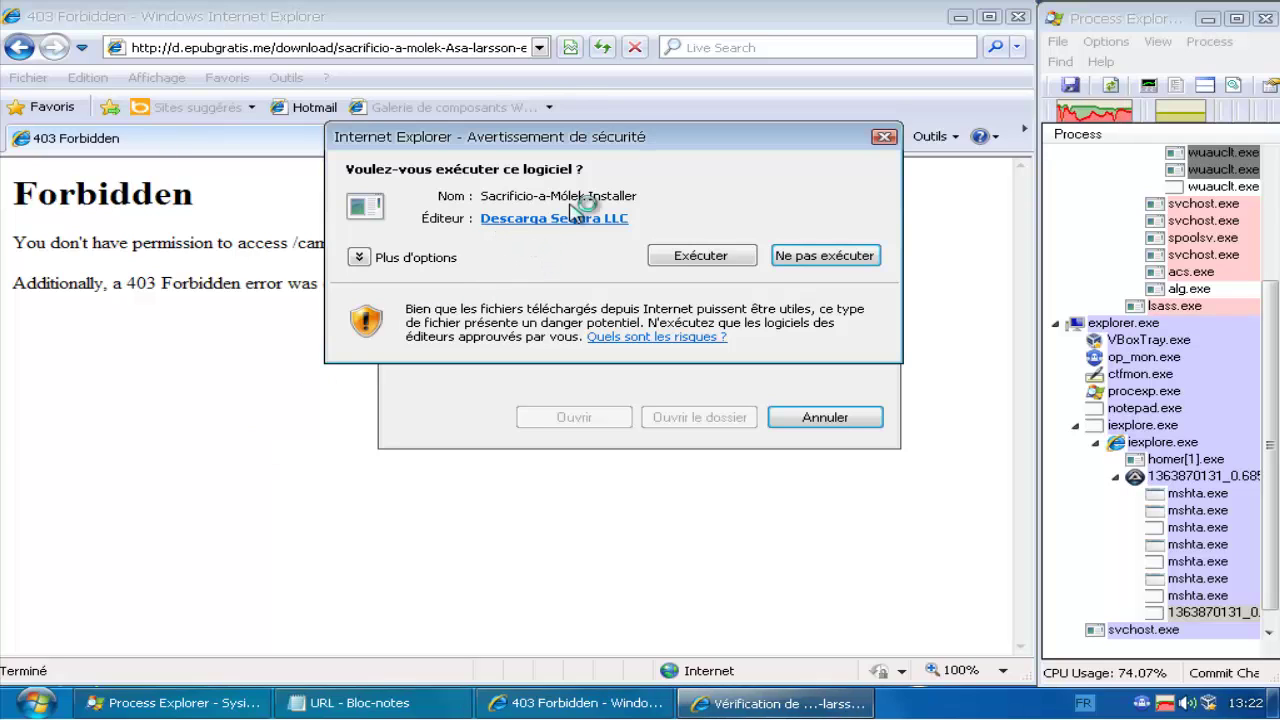
left_click(684, 262)
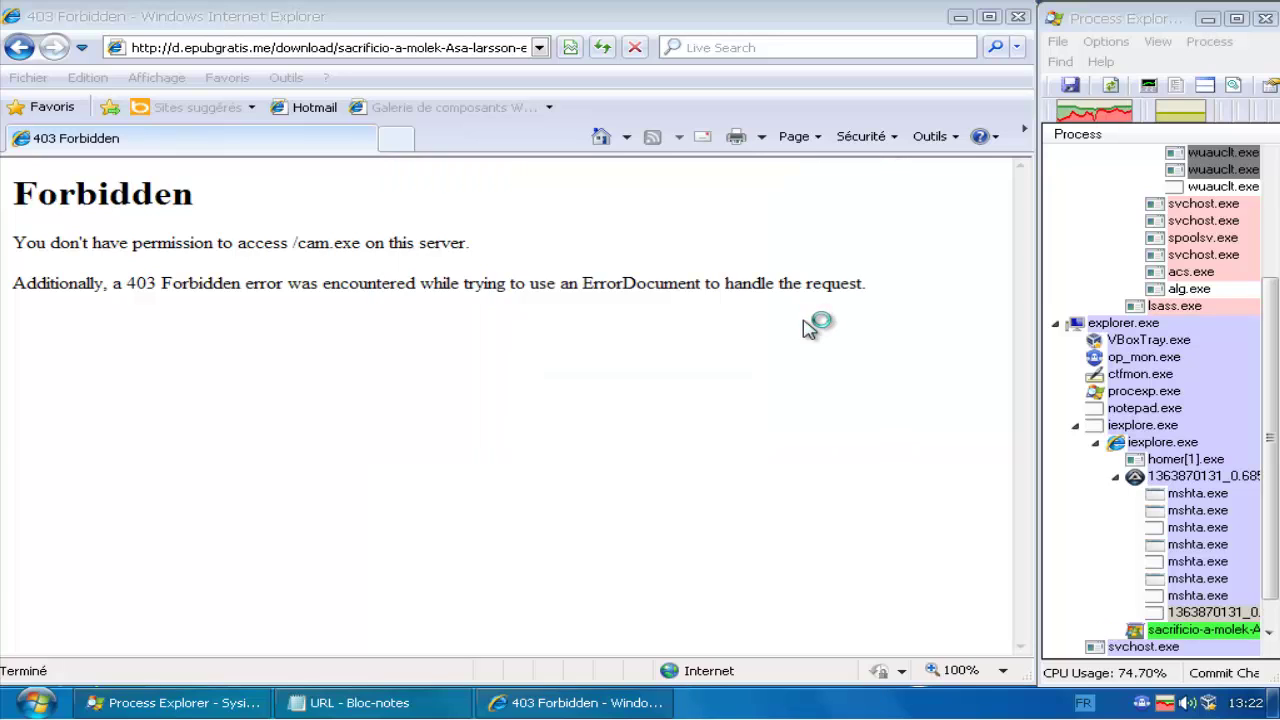
Step: Mark the ninth URL in the notes with "x" in front, and block the suspect program's outgoing connection to 192.162.102.106, TCP:82
left_click(1157, 629)
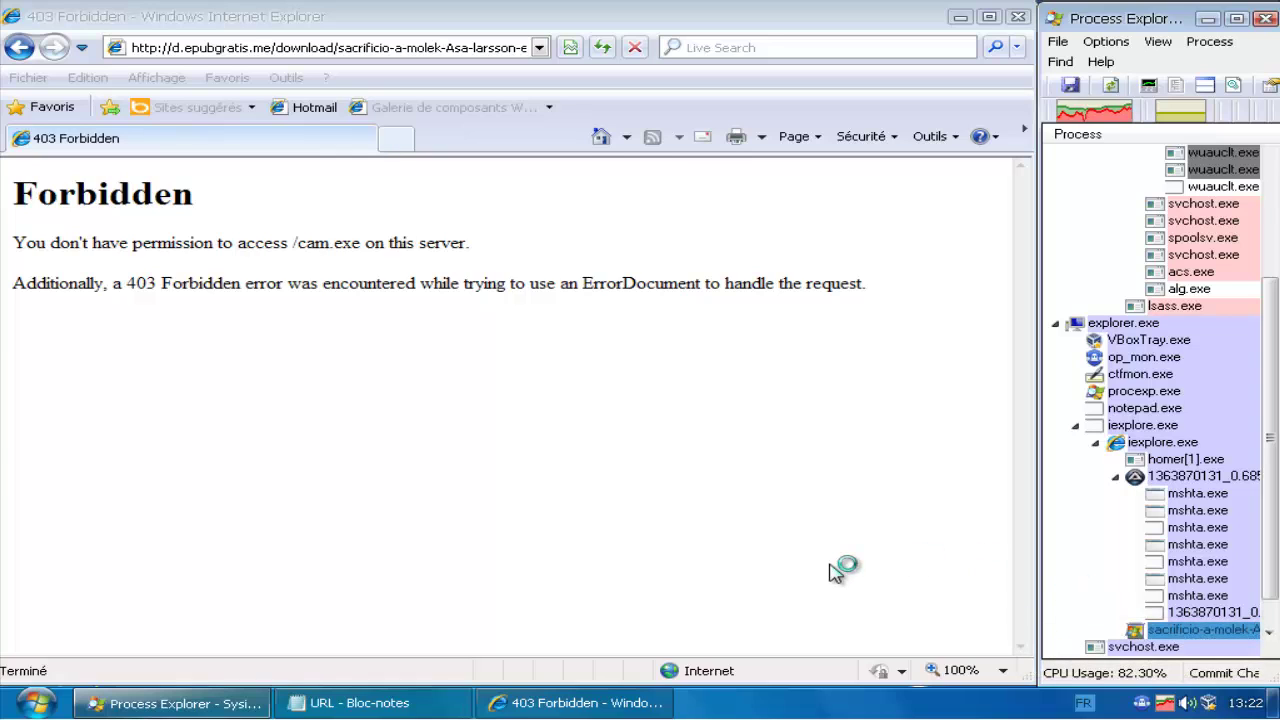
left_click(360, 703)
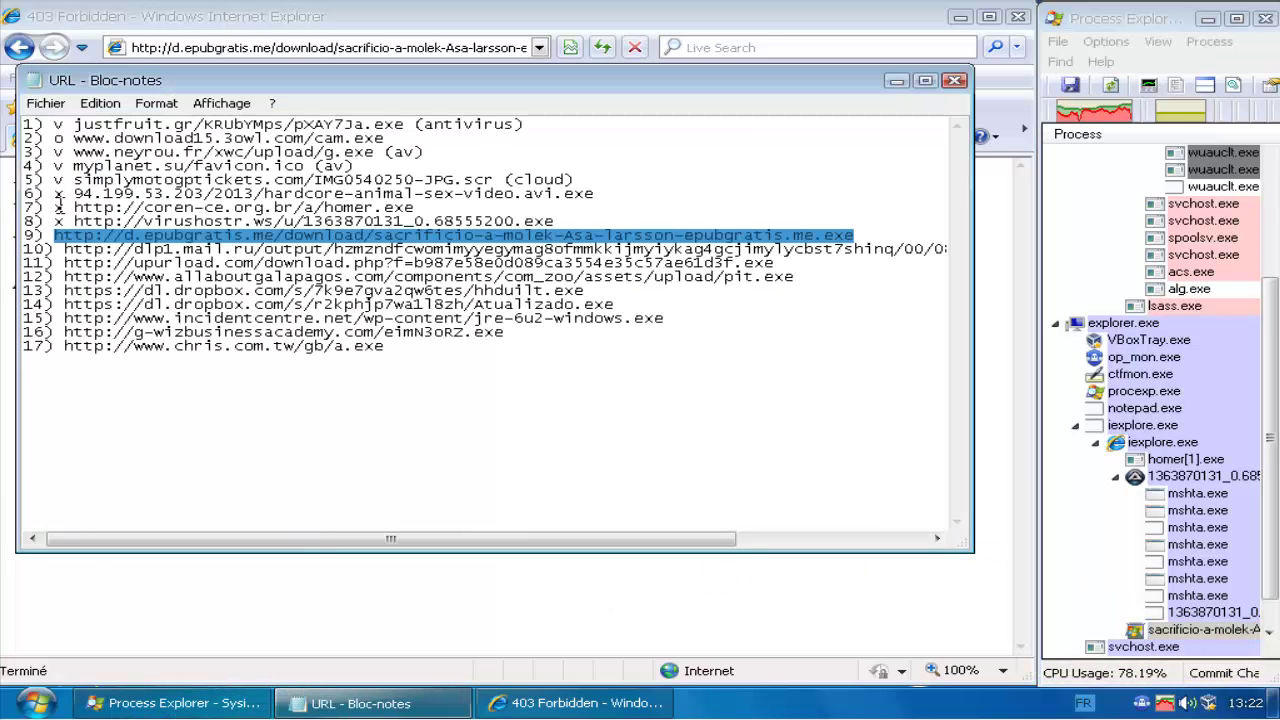
left_click(54, 236)
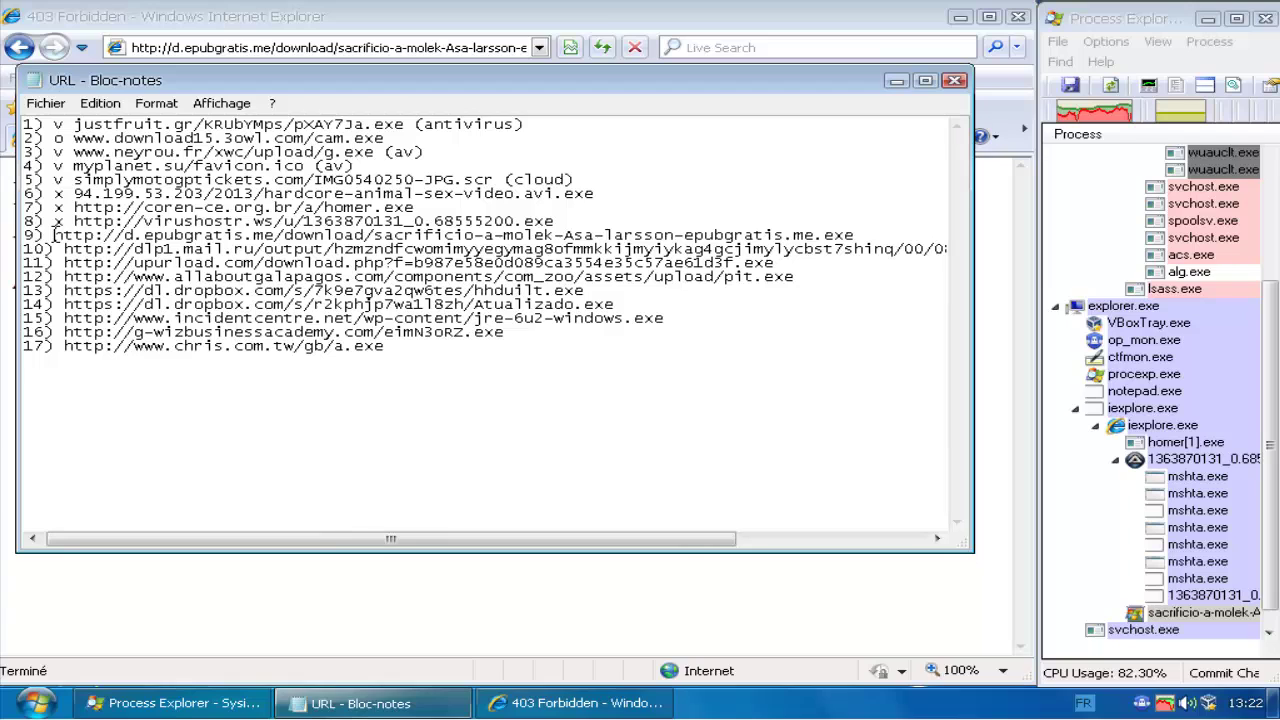
type("x")
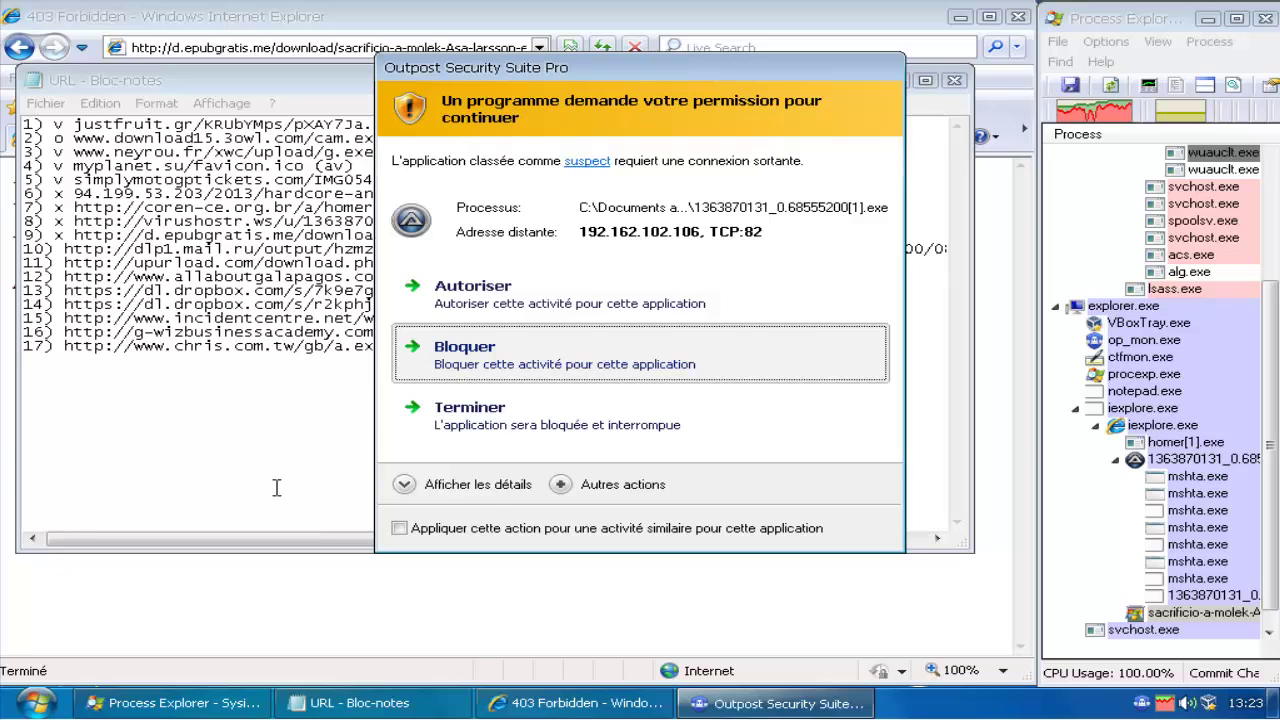
left_click(670, 356)
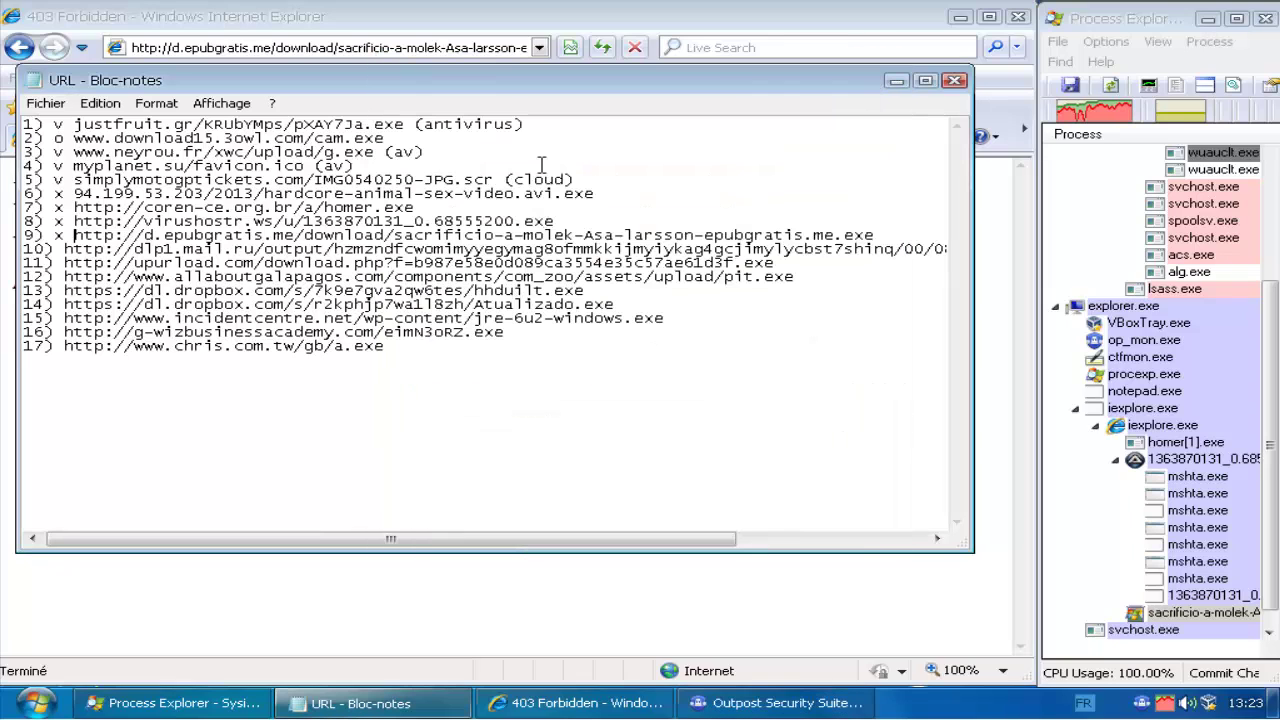